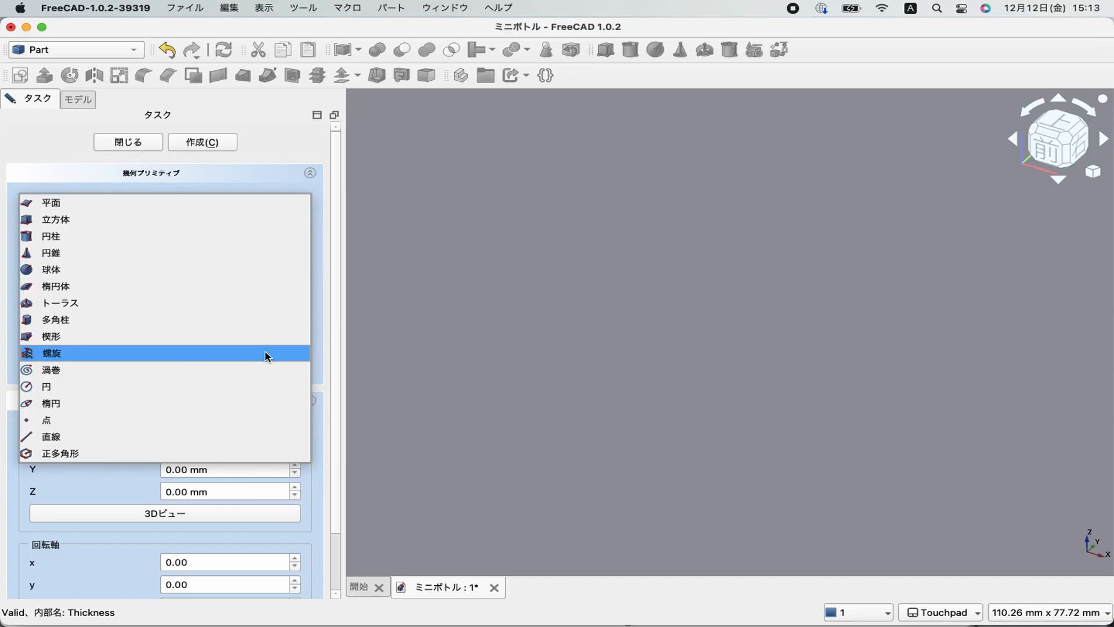
# Create a helix primitive with a 2 mm pitch and an 8.5 mm radius
pyautogui.click(268, 355)
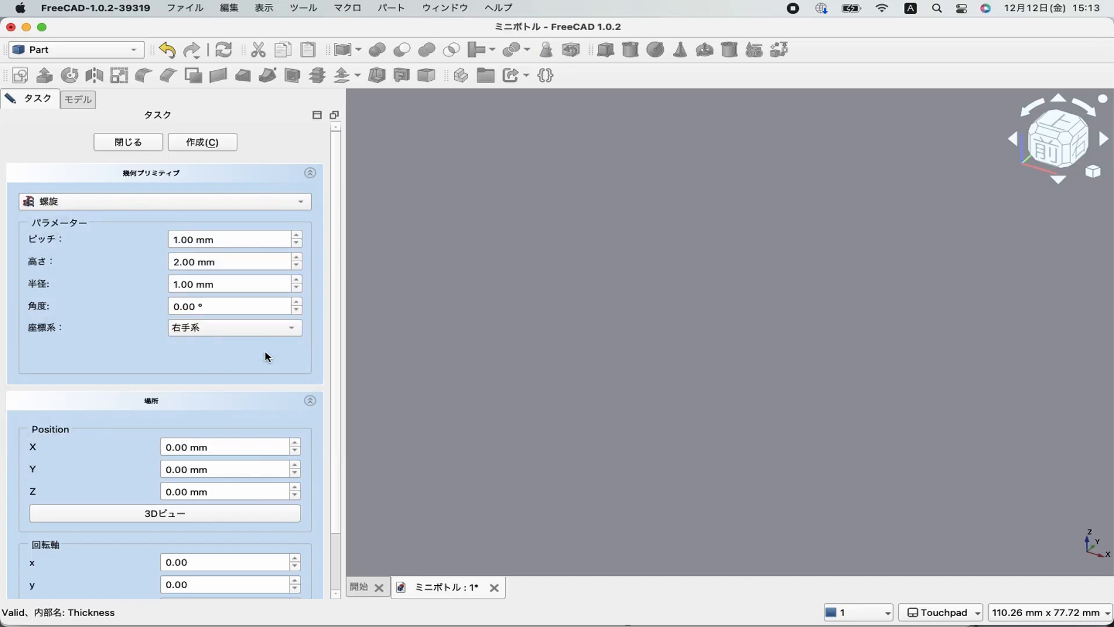
pyautogui.click(298, 236)
pyautogui.moveTo(174, 284); pyautogui.dragTo(193, 284)
pyautogui.write('8.5')
pyautogui.click(206, 145)
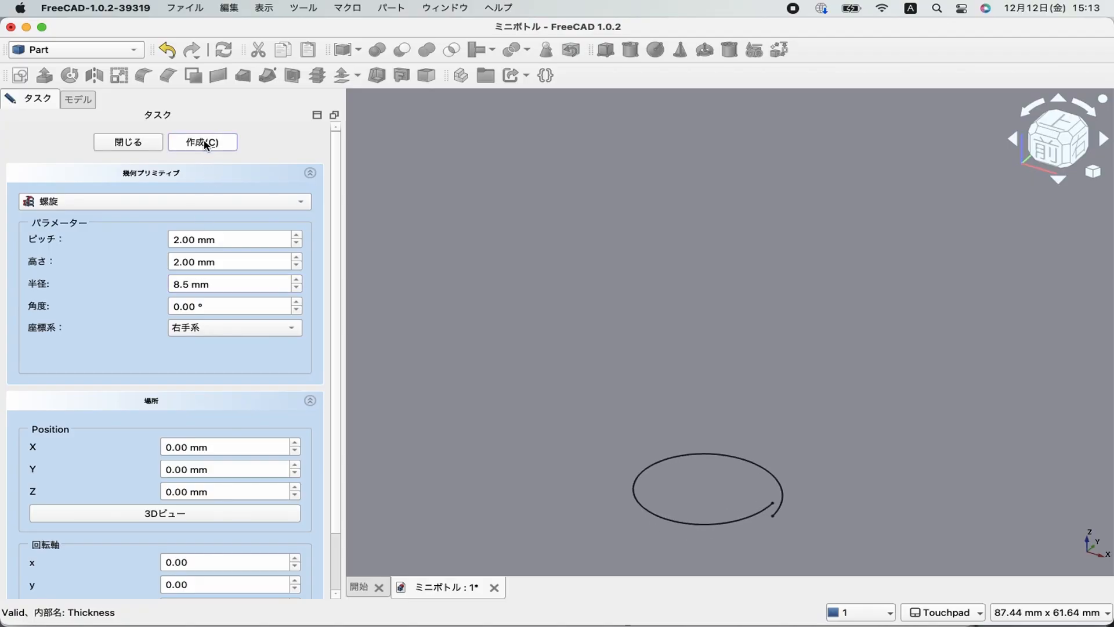
pyautogui.click(137, 144)
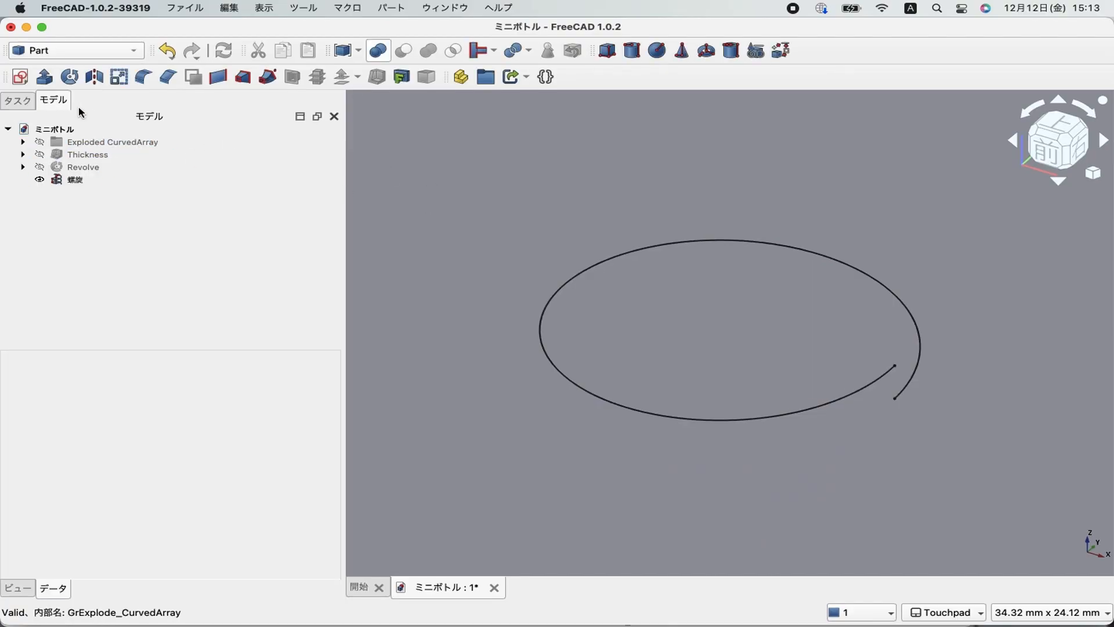
# Create a sketch on the XZ plane and bring the helix edge in as external geometry
pyautogui.click(21, 79)
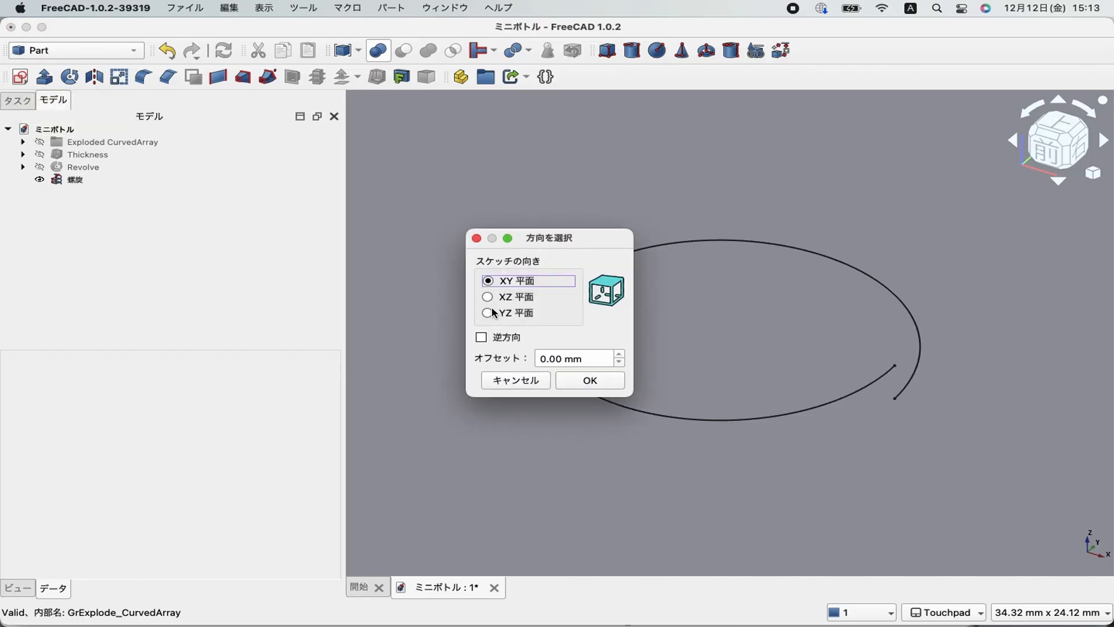
pyautogui.click(488, 297)
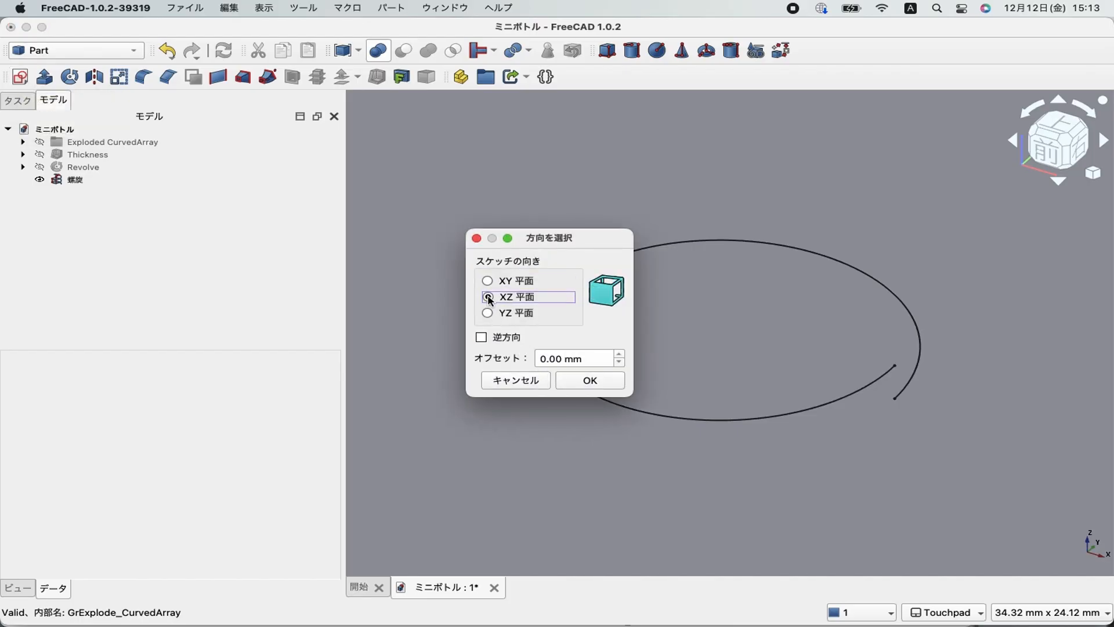
pyautogui.click(589, 382)
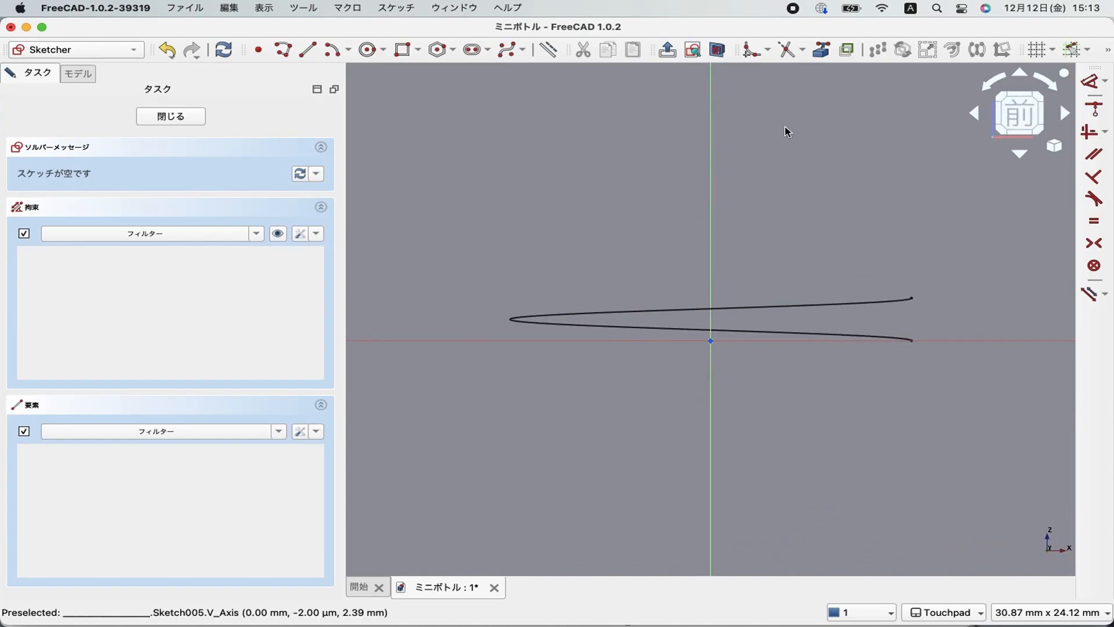
pyautogui.click(826, 55)
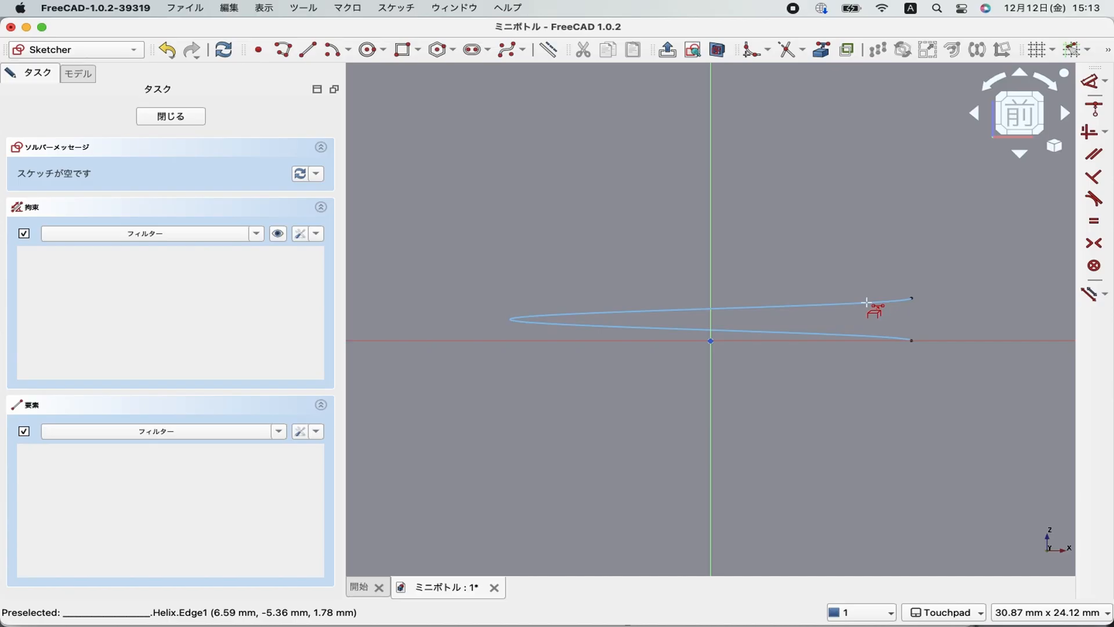
pyautogui.click(867, 303)
pyautogui.rightClick(882, 253)
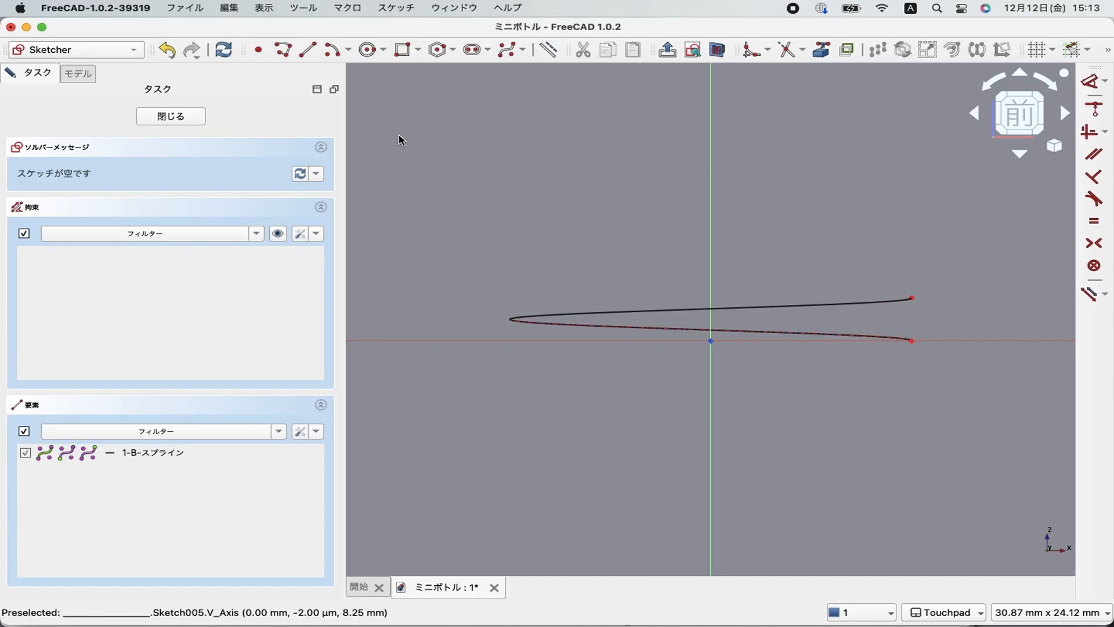
# Sketch a closed triangle below the helix's lower end point, with a vertical outer side about 2.2 mm long and its apex pointing inward
pyautogui.click(286, 54)
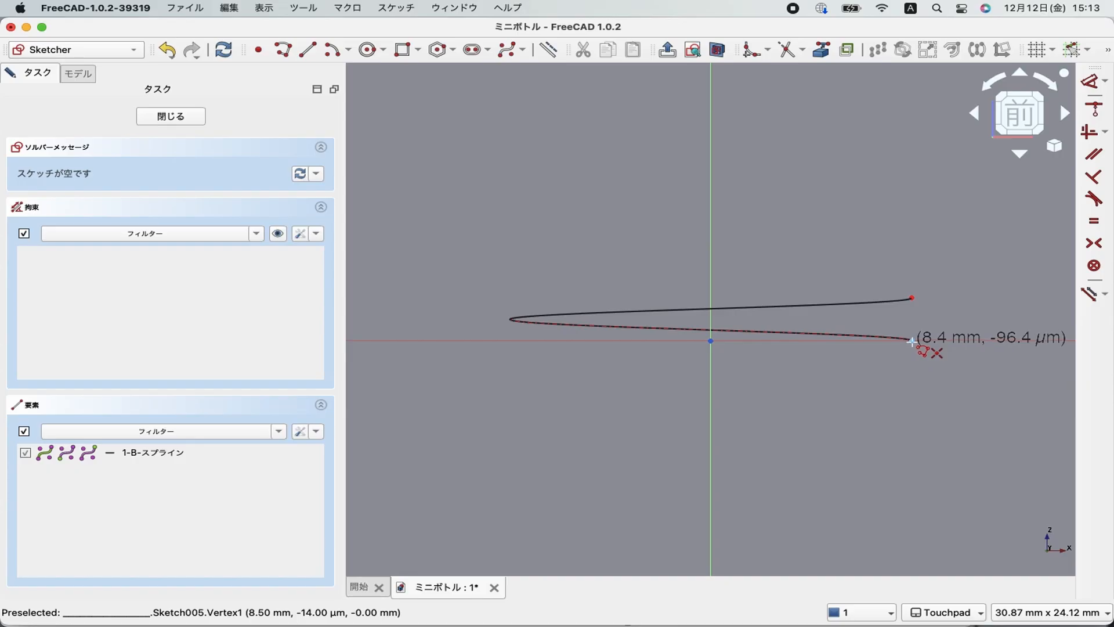
pyautogui.click(912, 342)
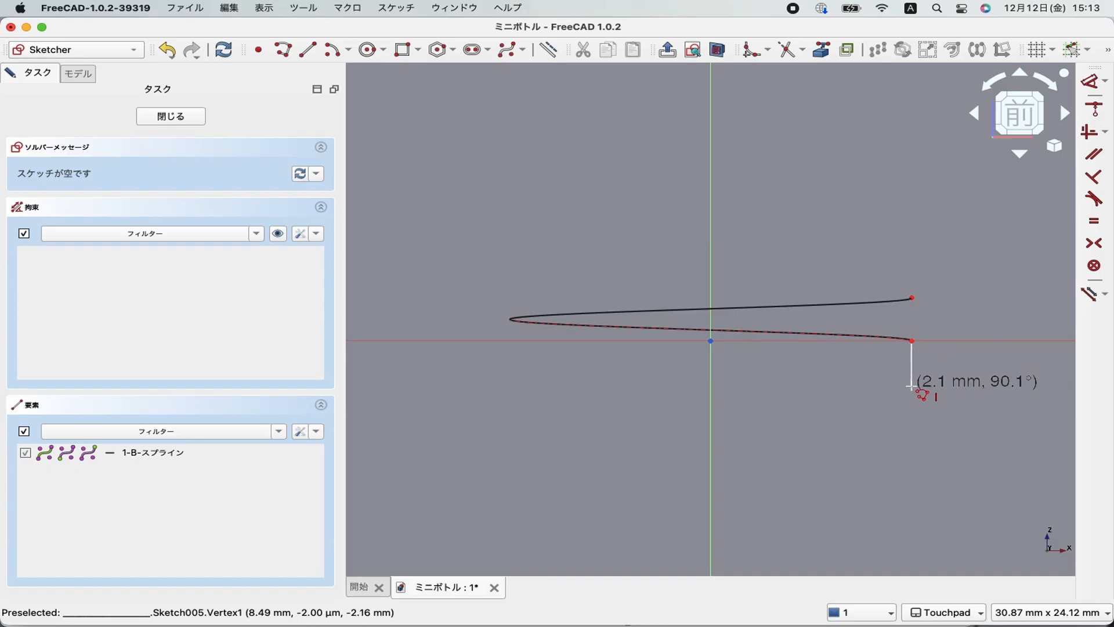
pyautogui.click(912, 386)
pyautogui.click(889, 368)
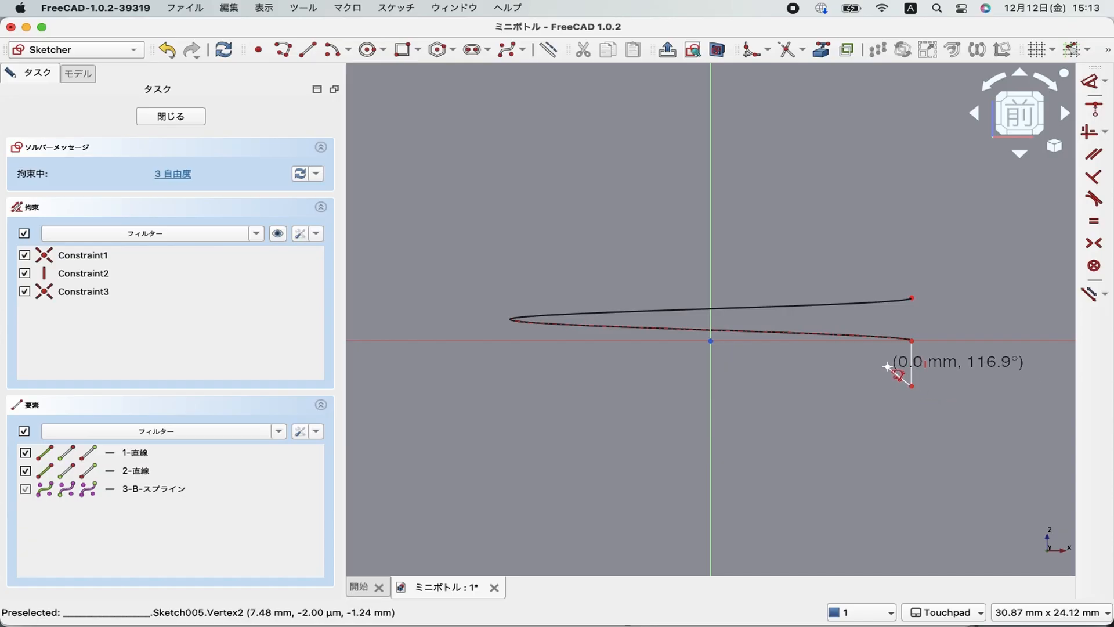
pyautogui.click(911, 340)
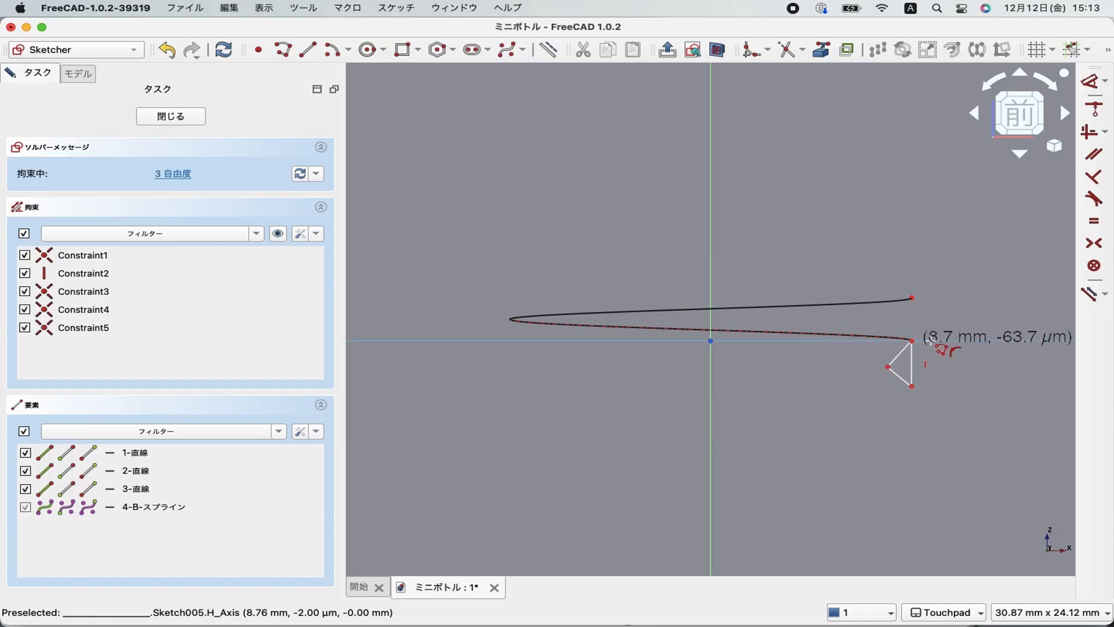
pyautogui.press('Escape')
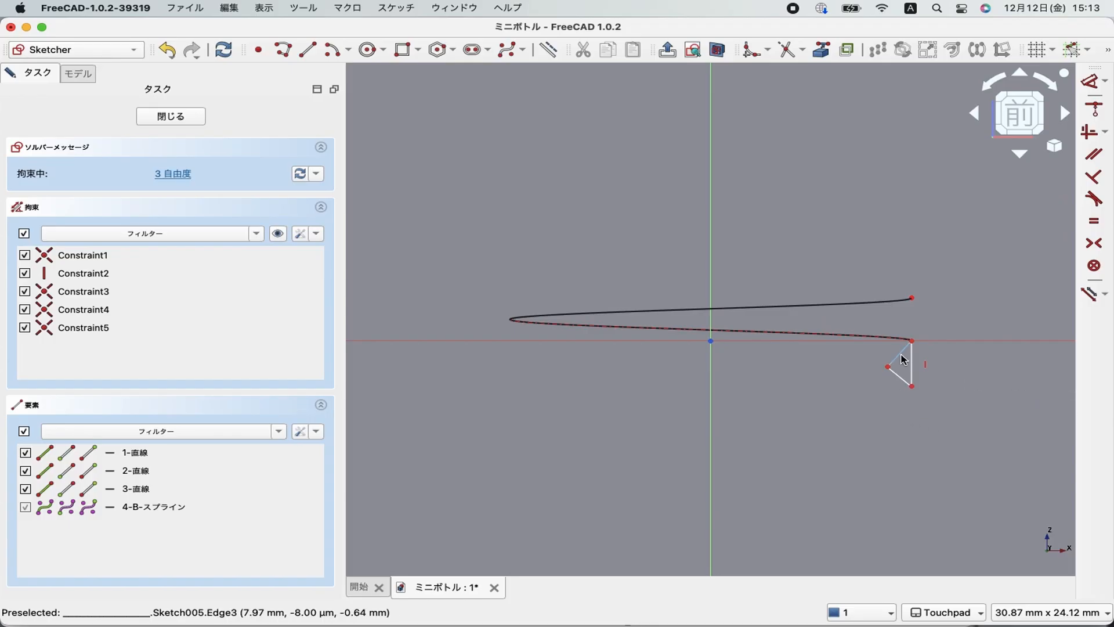
# Constrain the triangle's two slanted sides to equal length
pyautogui.click(903, 374)
pyautogui.click(900, 377)
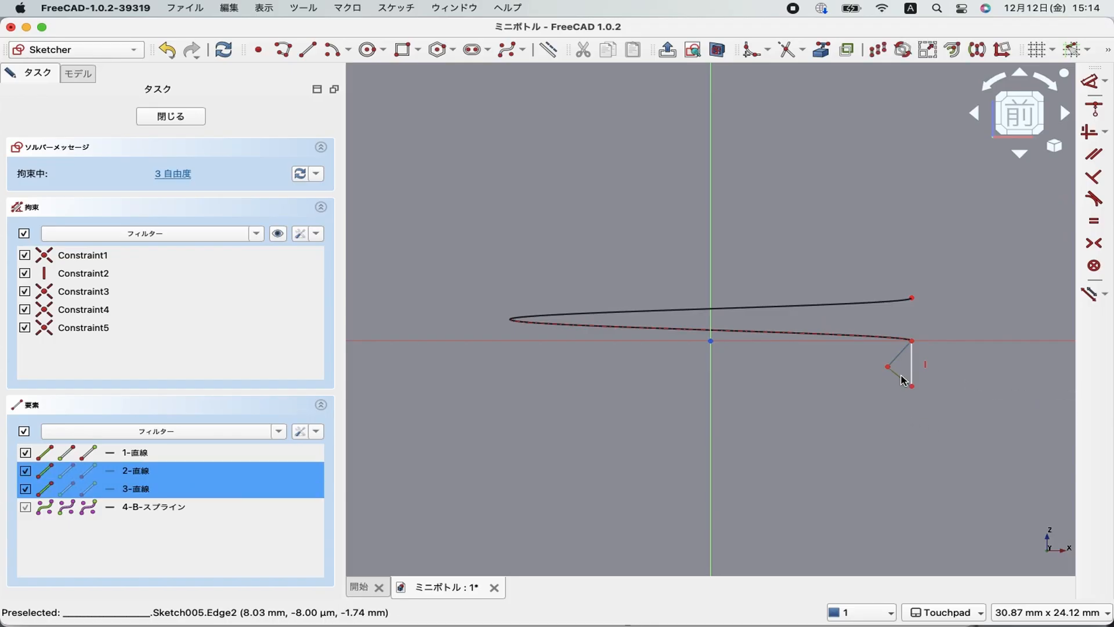
pyautogui.press('e')
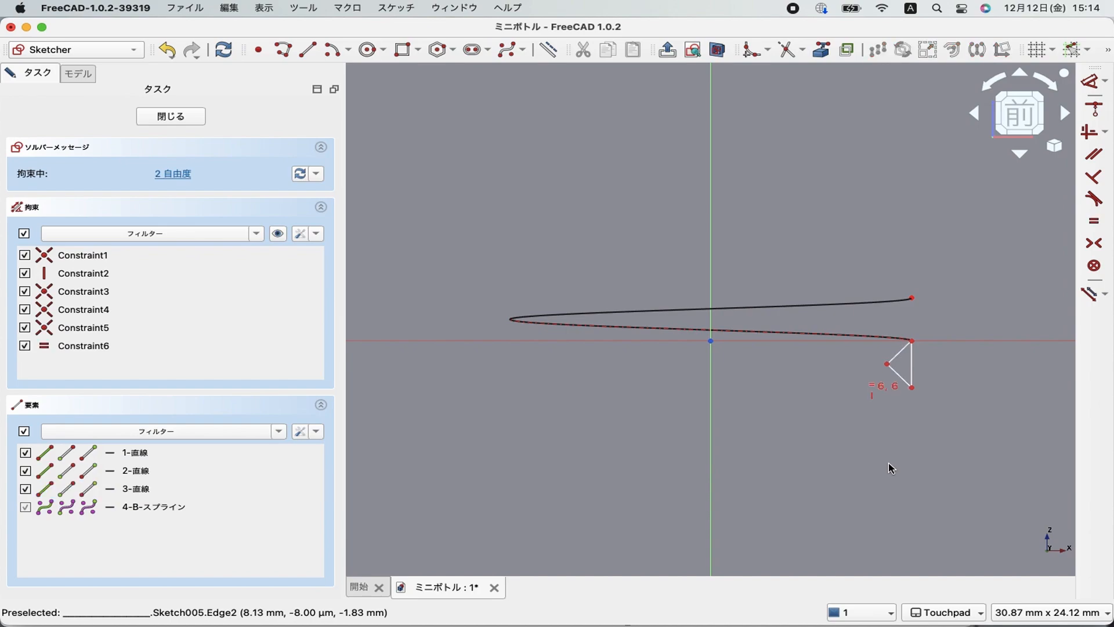
# Dimension the triangle's vertical side and set its length to 2 mm
pyautogui.click(913, 368)
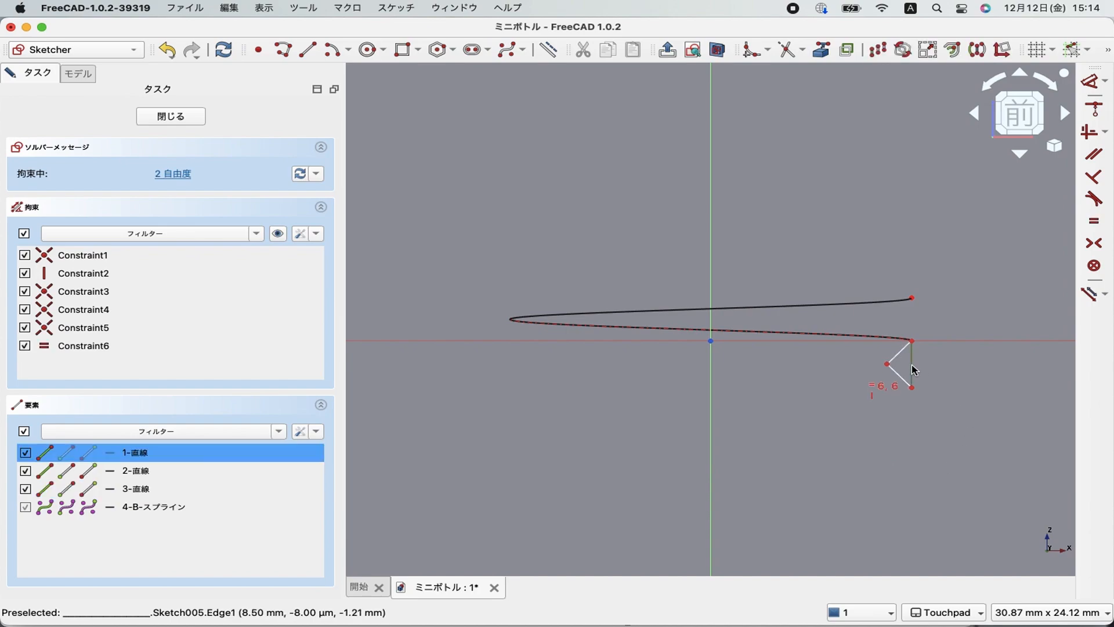
pyautogui.press('i')
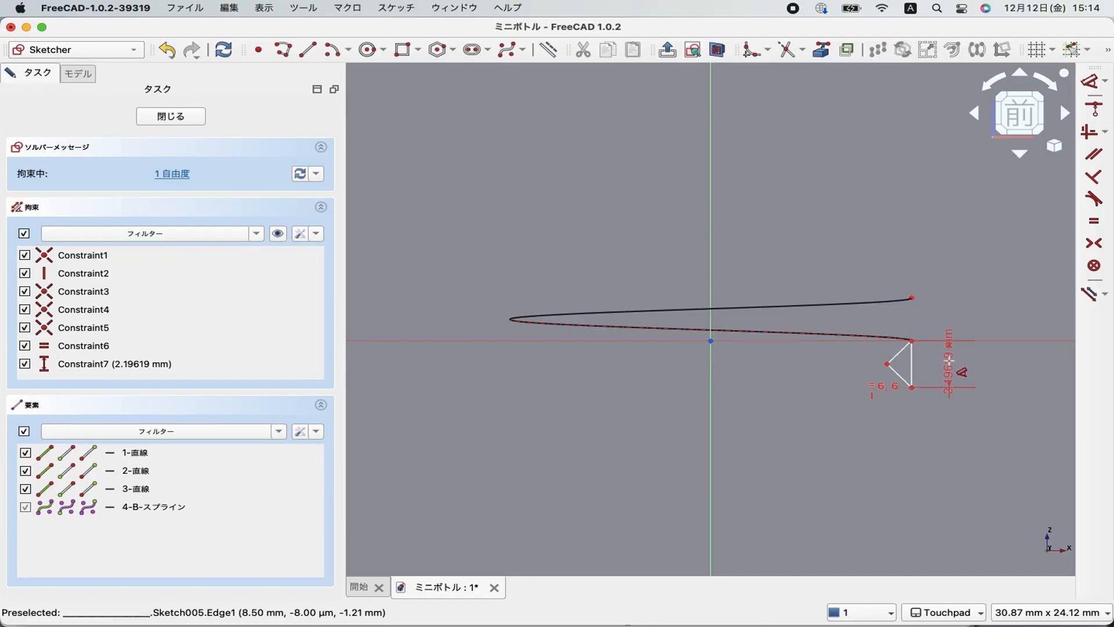
pyautogui.doubleClick(958, 358)
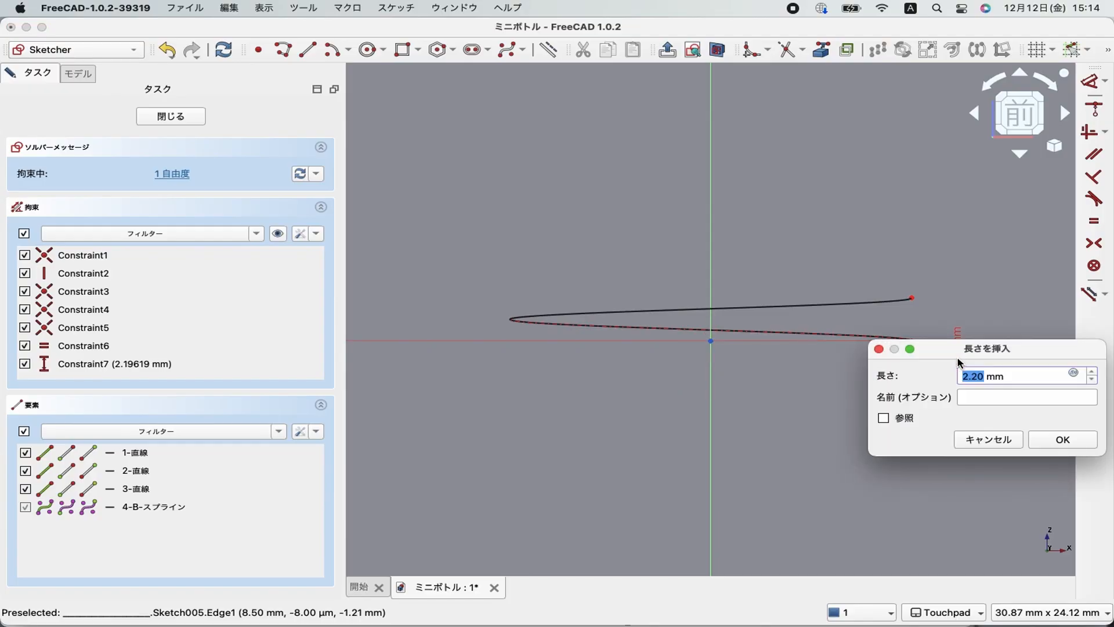
pyautogui.write('2')
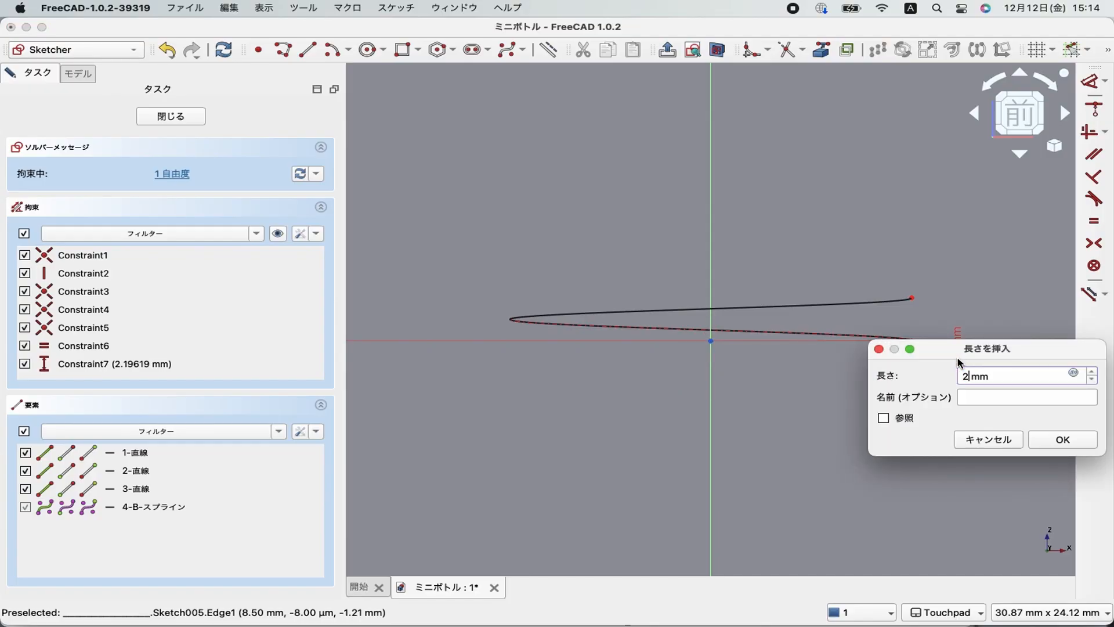
pyautogui.click(1042, 441)
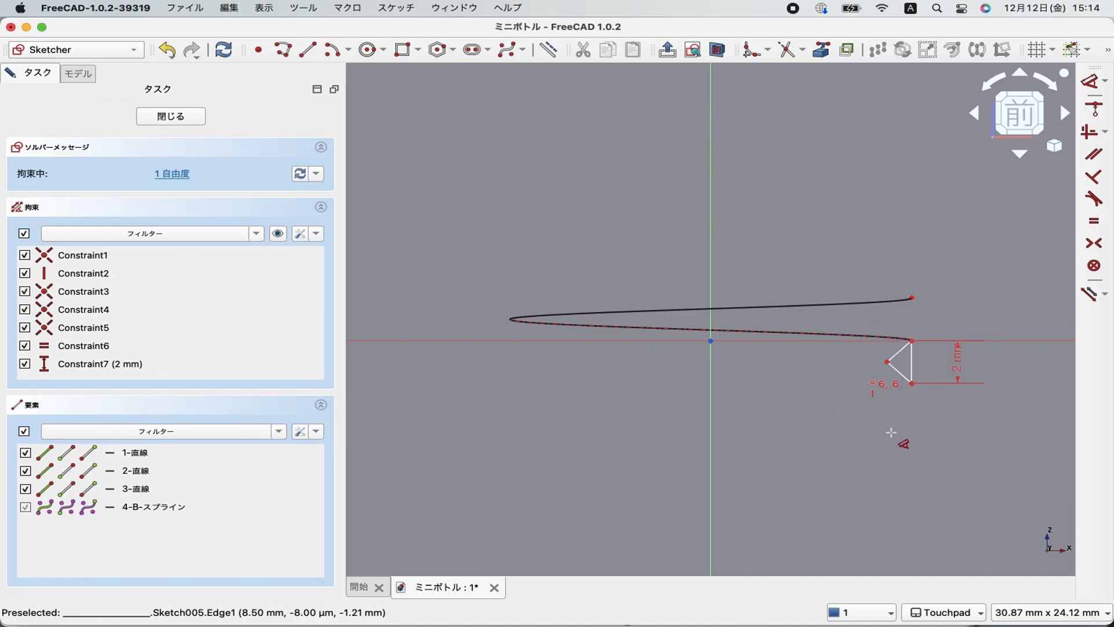
# Set the horizontal distance between the triangle's inner apex and its lower outer corner to 1 mm and close the sketch
pyautogui.click(889, 365)
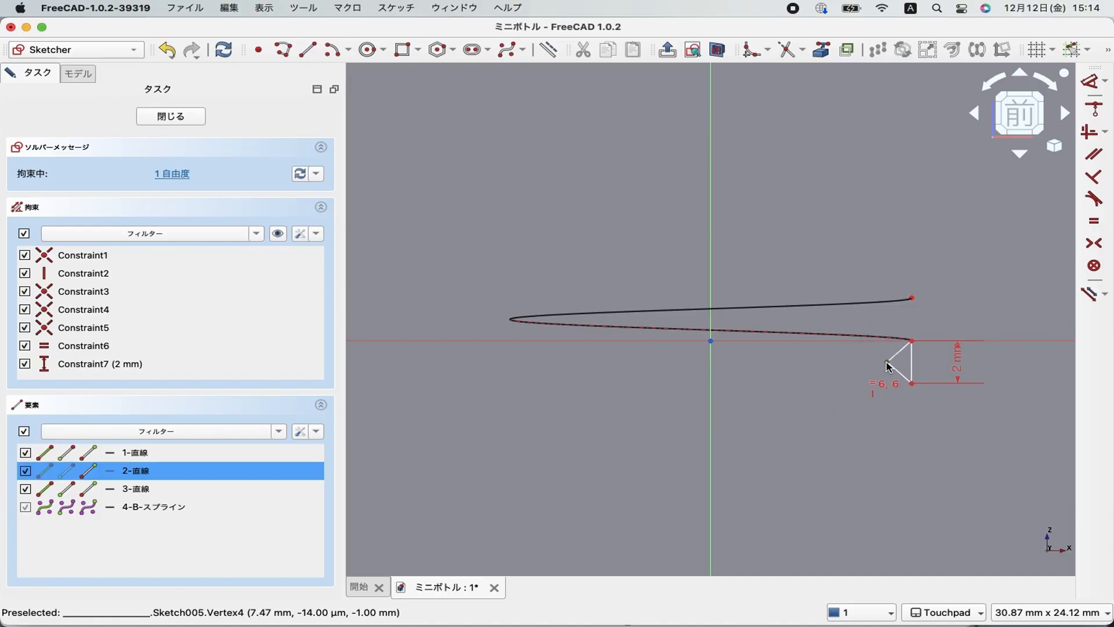
pyautogui.click(914, 385)
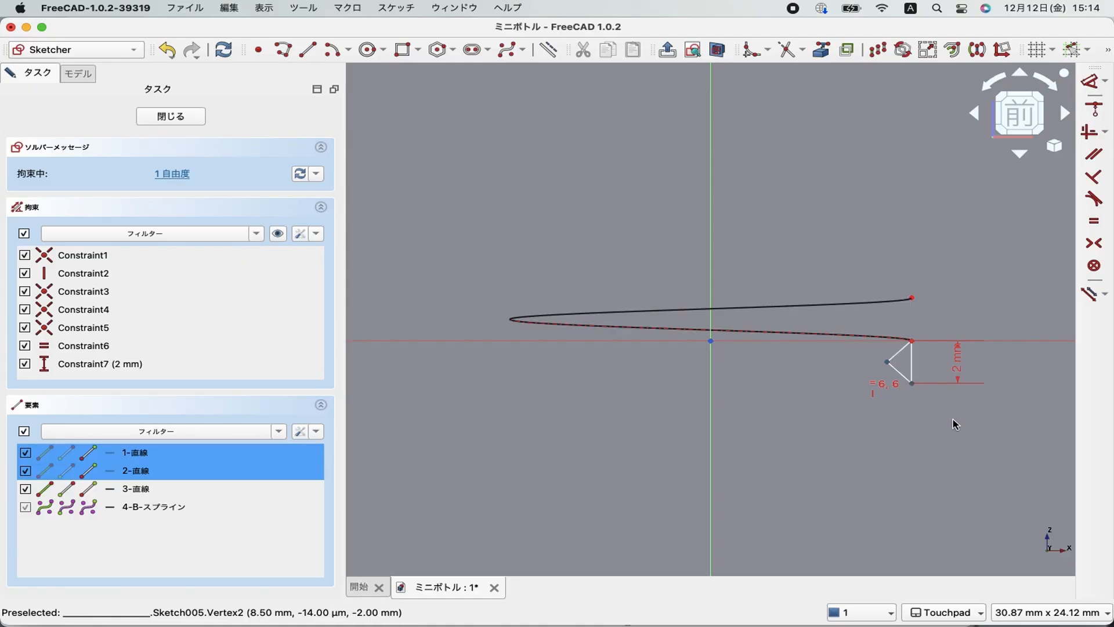
pyautogui.press('k')
pyautogui.press('d')
pyautogui.write('1')
pyautogui.click(1064, 502)
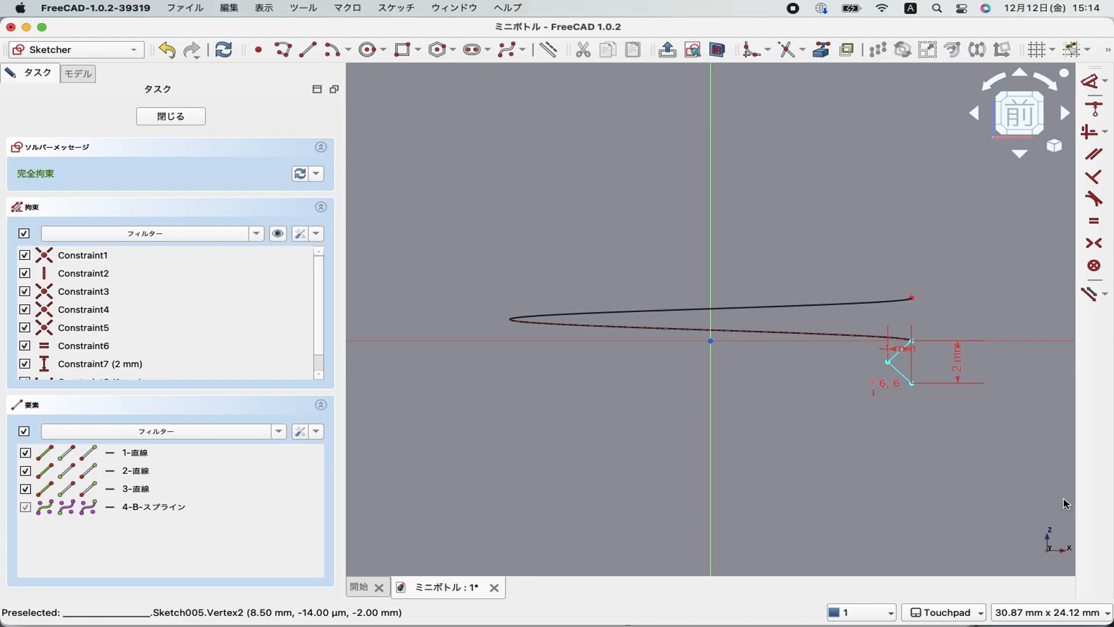
pyautogui.moveTo(900, 354)
pyautogui.mouseDown()
pyautogui.moveTo(903, 263)
pyautogui.moveTo(791, 259)
pyautogui.mouseUp()
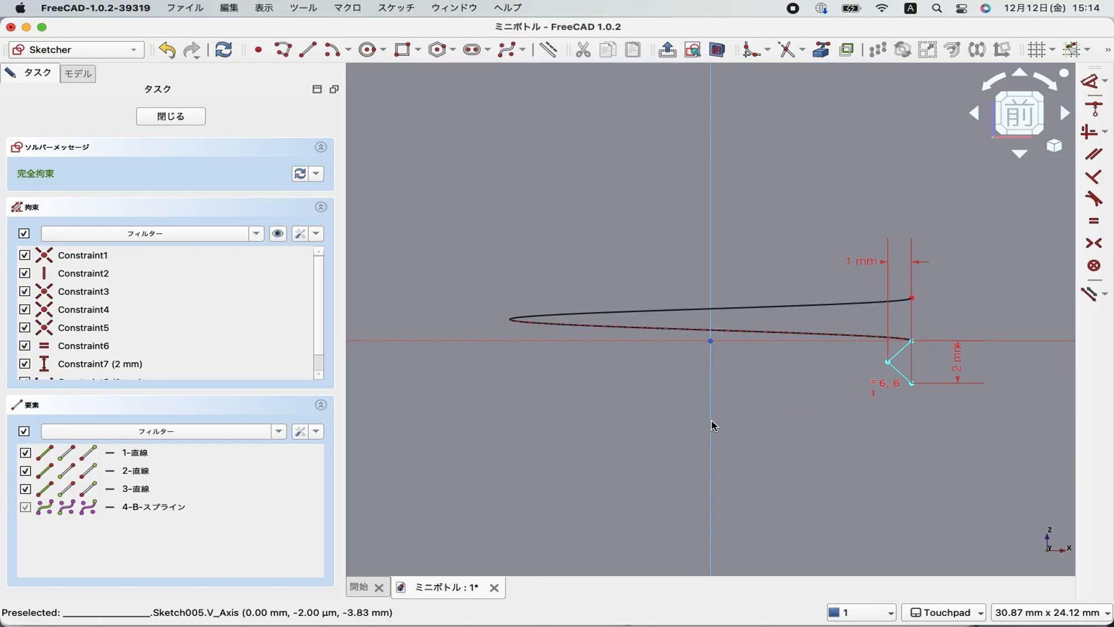
pyautogui.click(192, 120)
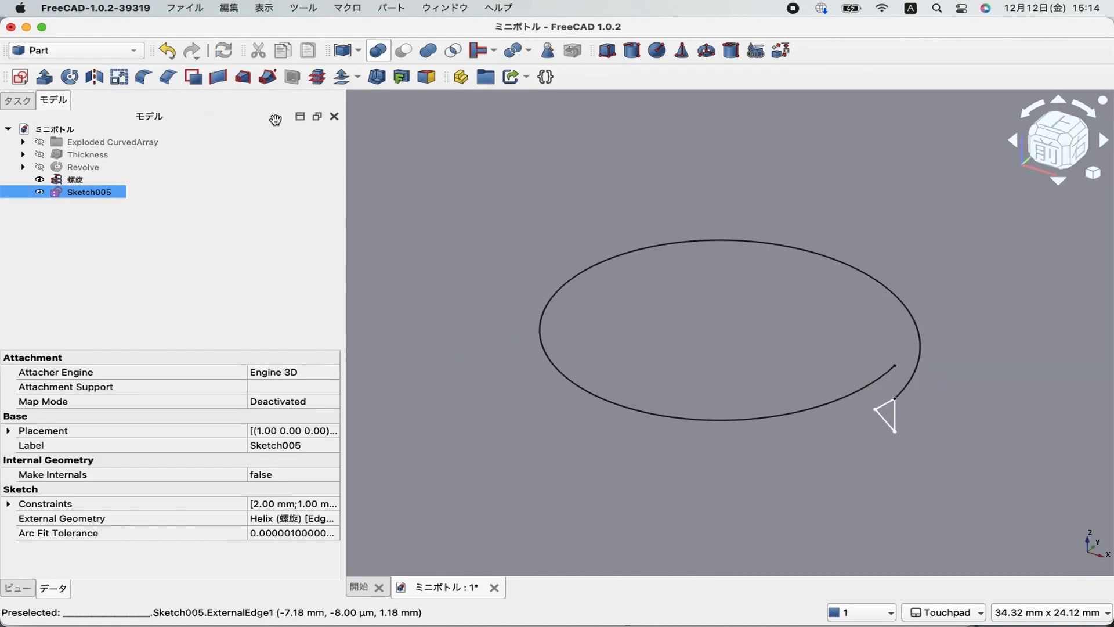
# Sweep Sketch005 along the helix edge as a solid, with Frenet kept on
pyautogui.click(269, 77)
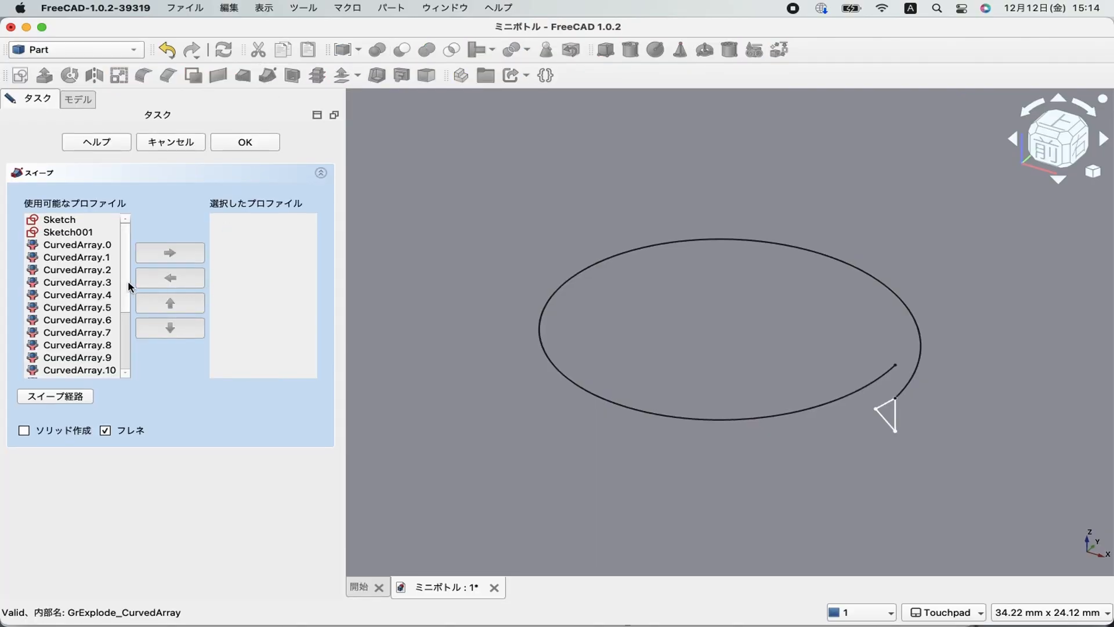
pyautogui.moveTo(128, 284); pyautogui.dragTo(131, 356)
pyautogui.click(96, 372)
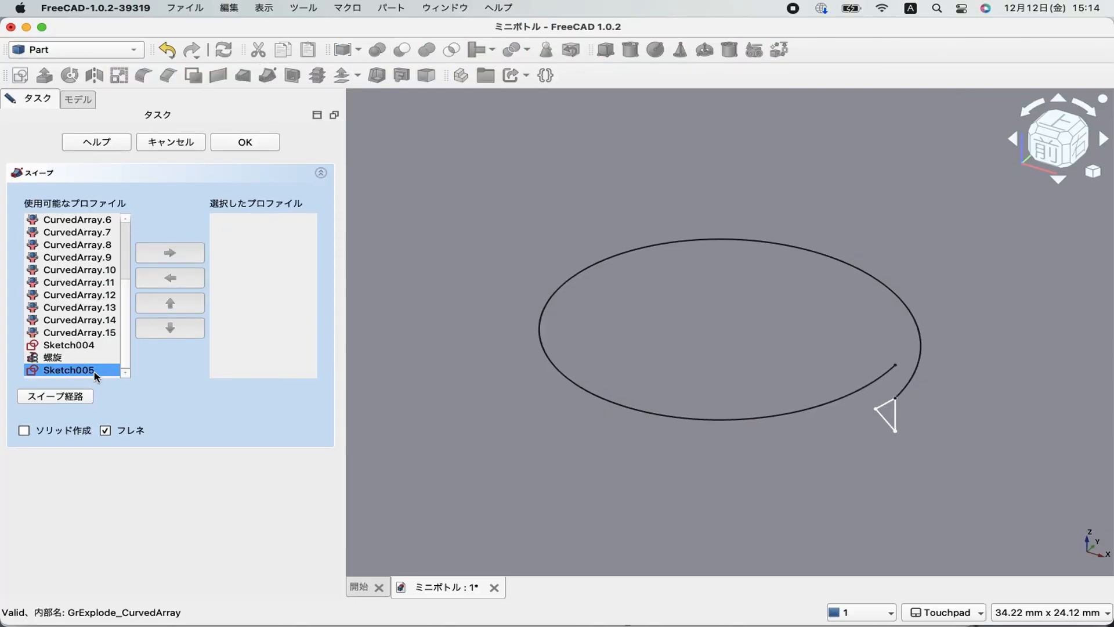
pyautogui.doubleClick(93, 371)
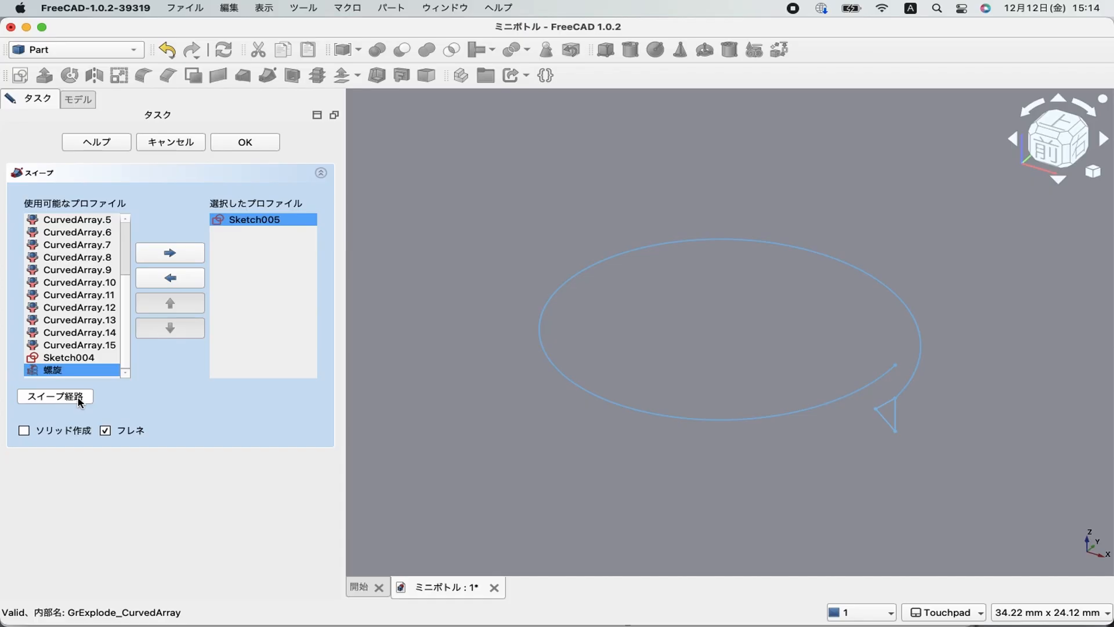
pyautogui.click(56, 396)
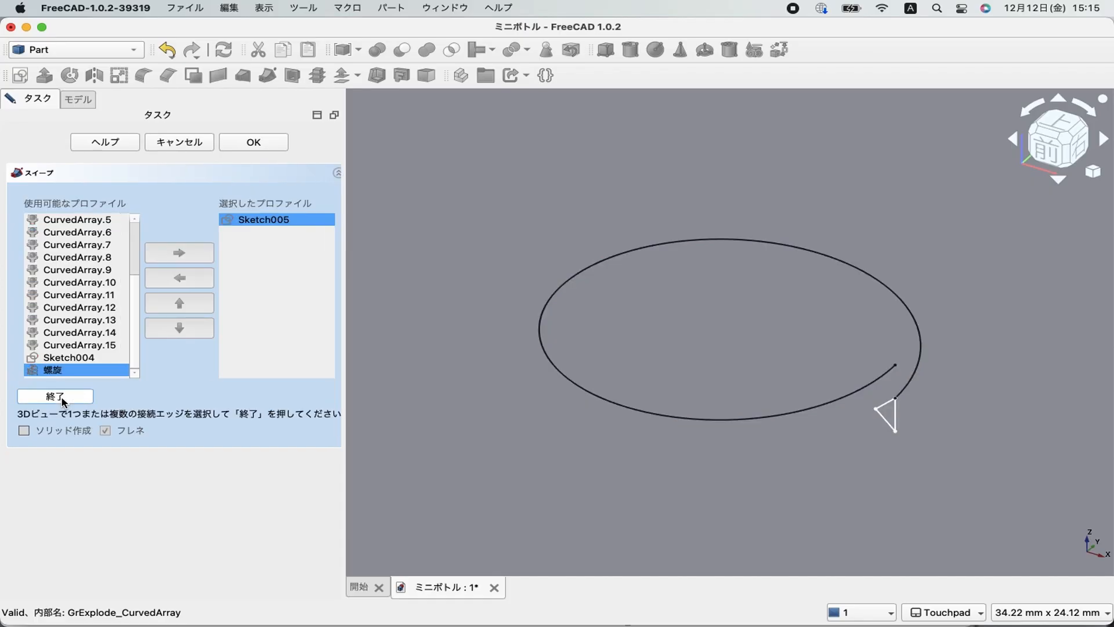
pyautogui.click(554, 370)
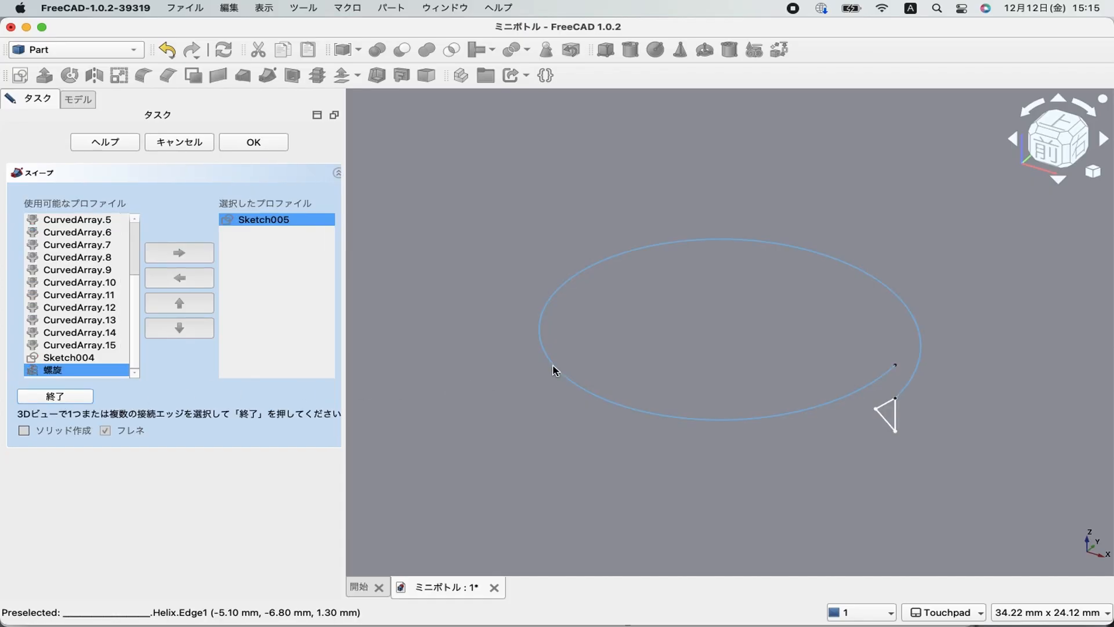
pyautogui.click(56, 398)
pyautogui.click(24, 430)
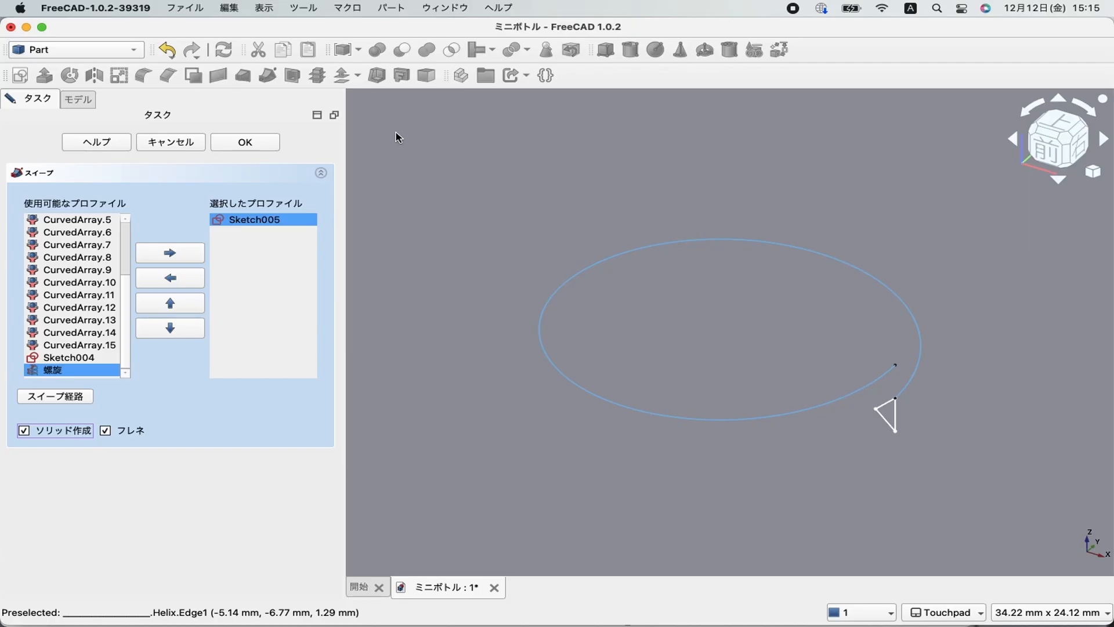
pyautogui.click(269, 141)
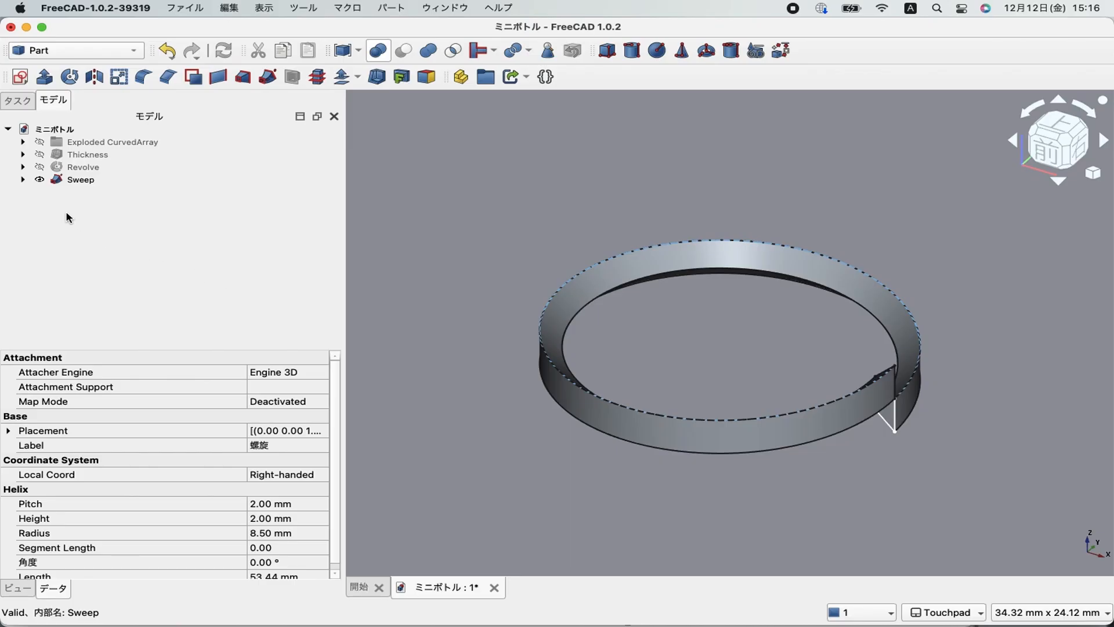
# Hide the Sweep together with its Sketch005 profile and helix path in the model tree
pyautogui.click(24, 180)
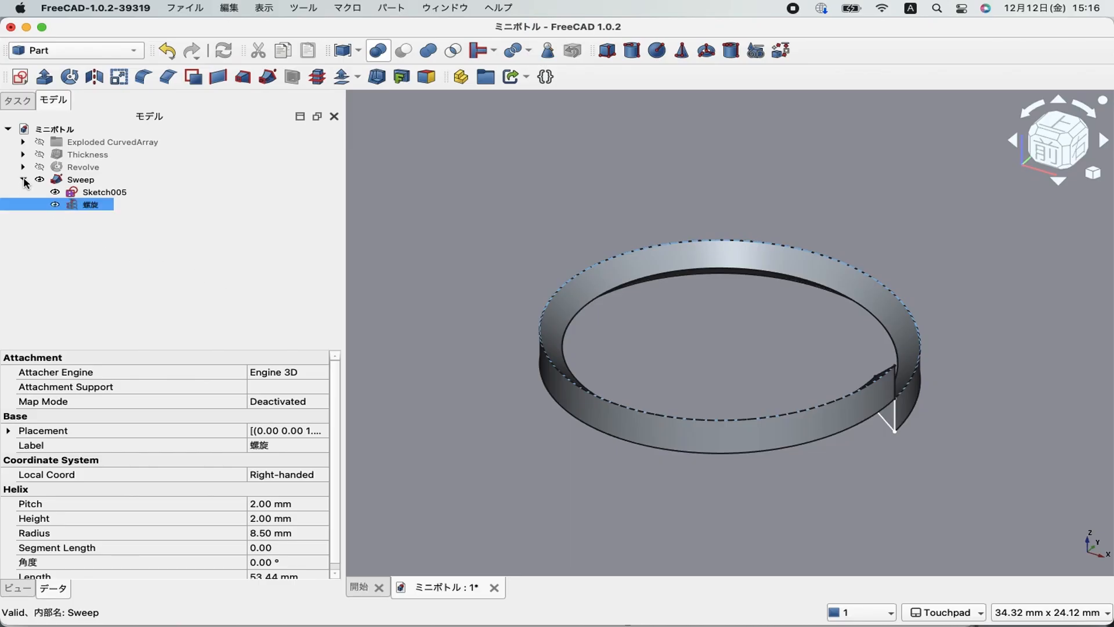
pyautogui.click(40, 180)
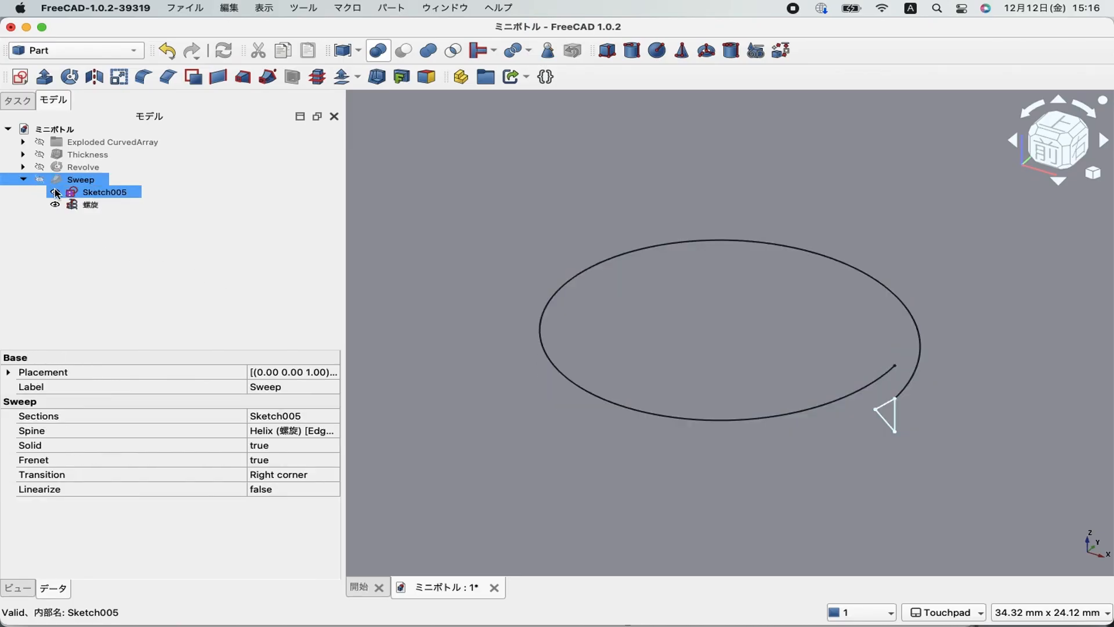
pyautogui.click(56, 193)
pyautogui.click(56, 205)
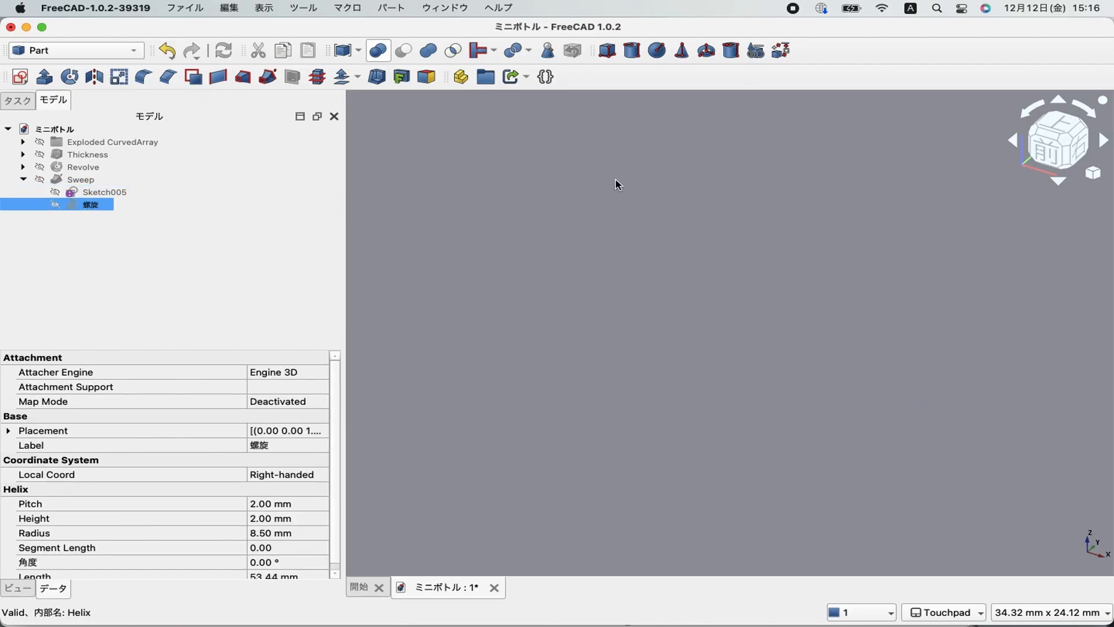
# Create a full circle primitive with a 15 mm radius at the origin
pyautogui.click(757, 51)
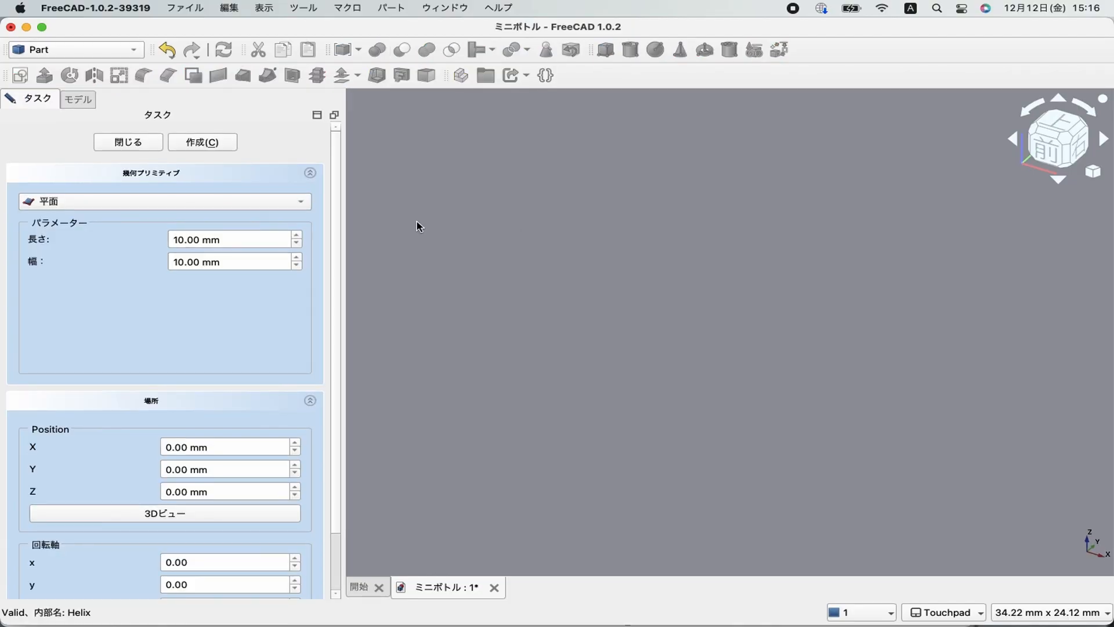
pyautogui.click(303, 204)
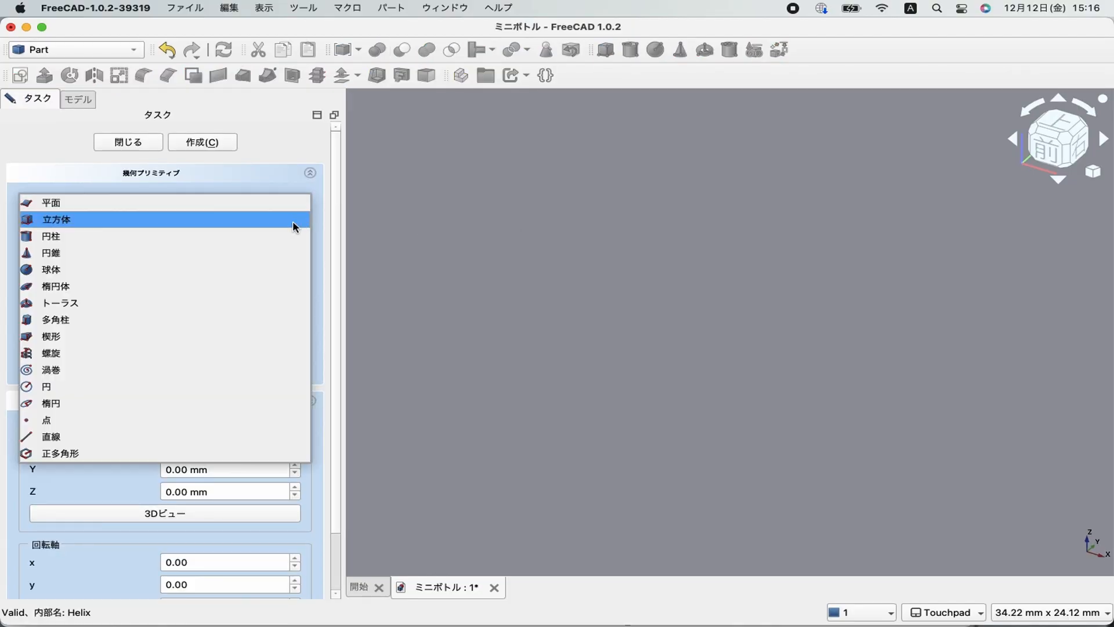
pyautogui.click(277, 388)
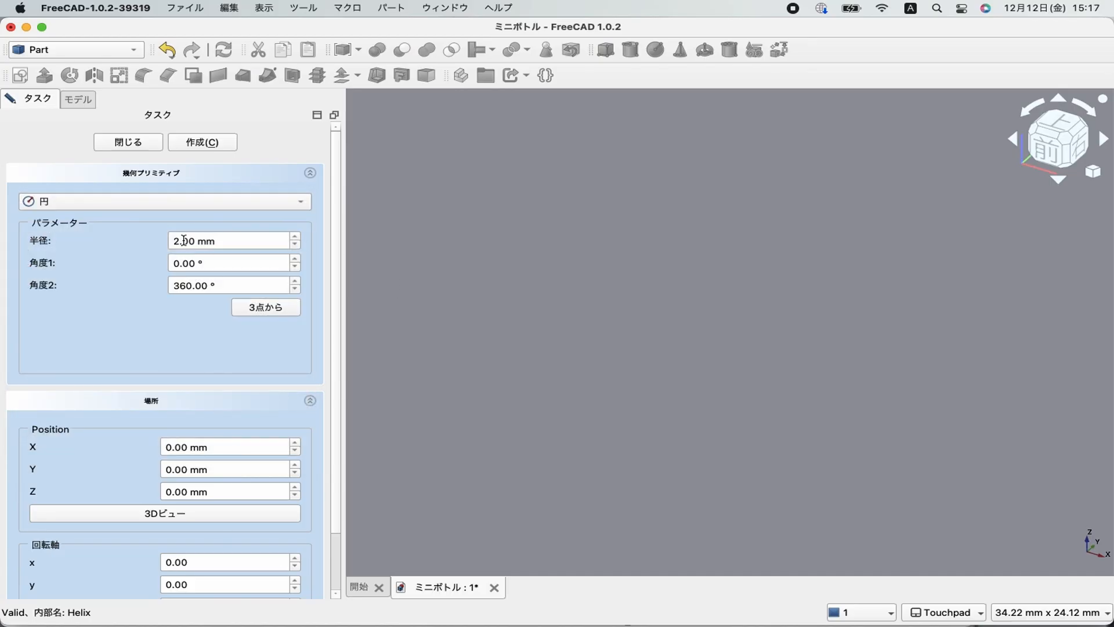
pyautogui.moveTo(175, 240); pyautogui.dragTo(195, 240)
pyautogui.write('15')
pyautogui.click(208, 144)
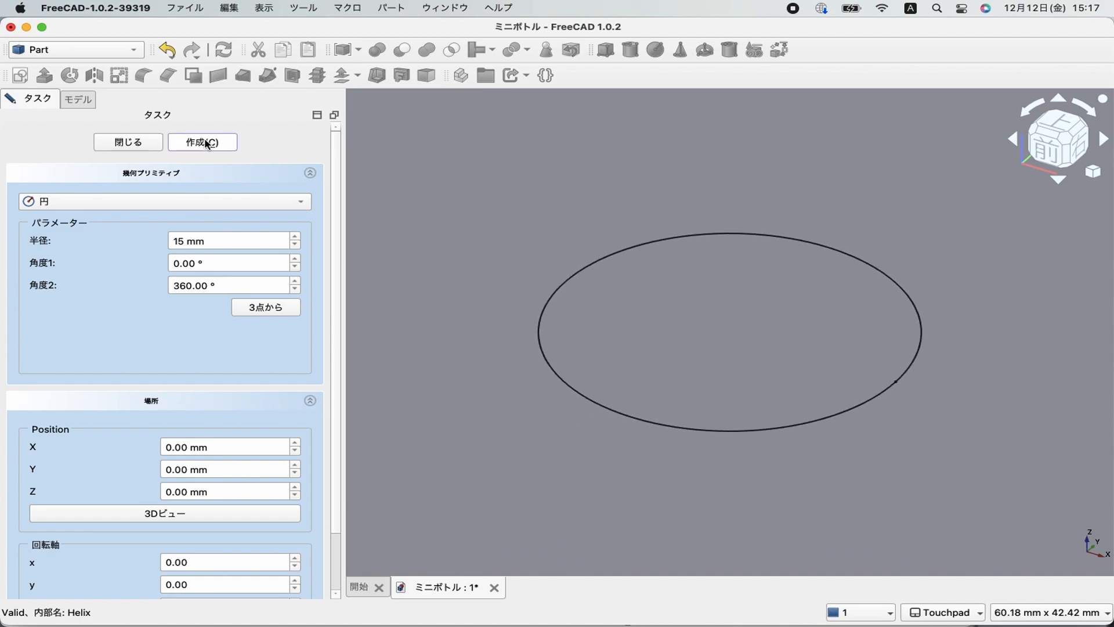
pyautogui.click(128, 143)
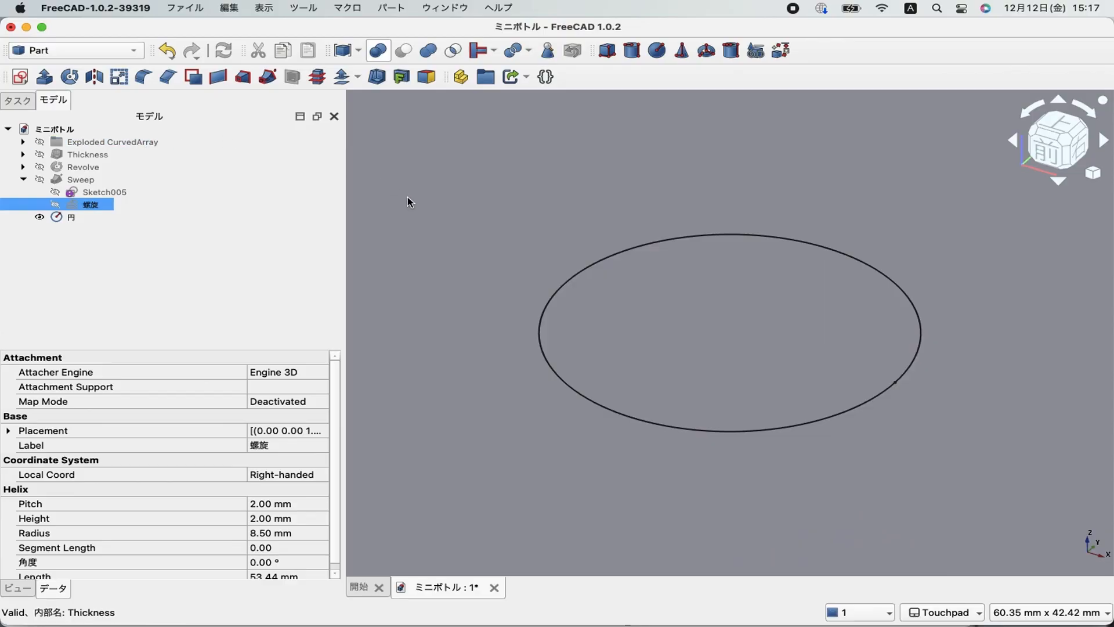
# Build a face from the circle's closed edge with the Shape Builder
pyautogui.click(590, 167)
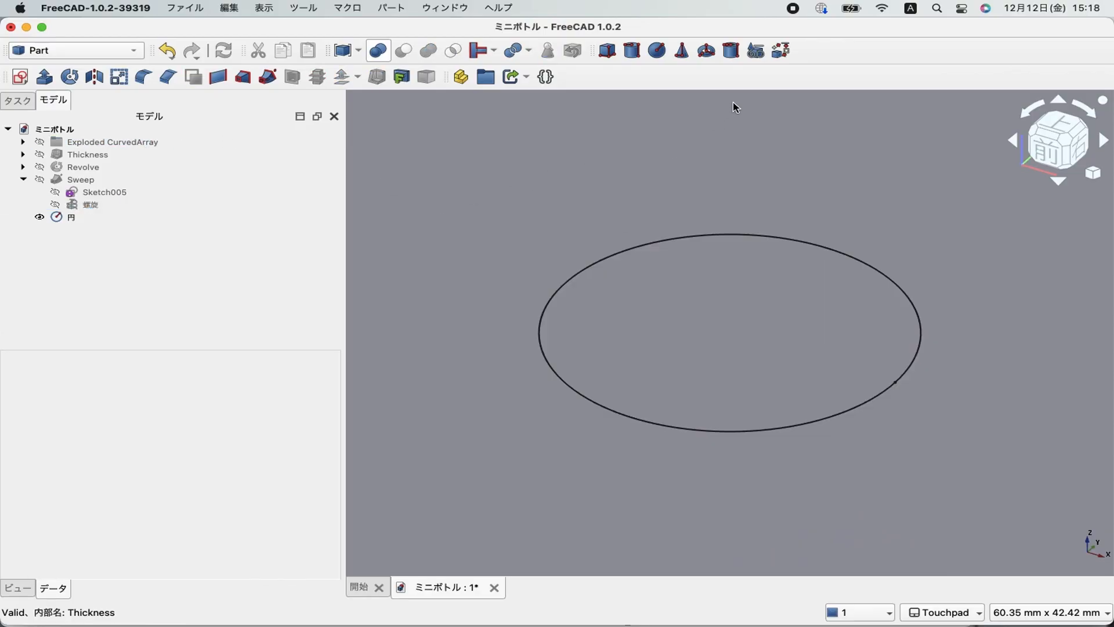
pyautogui.click(780, 51)
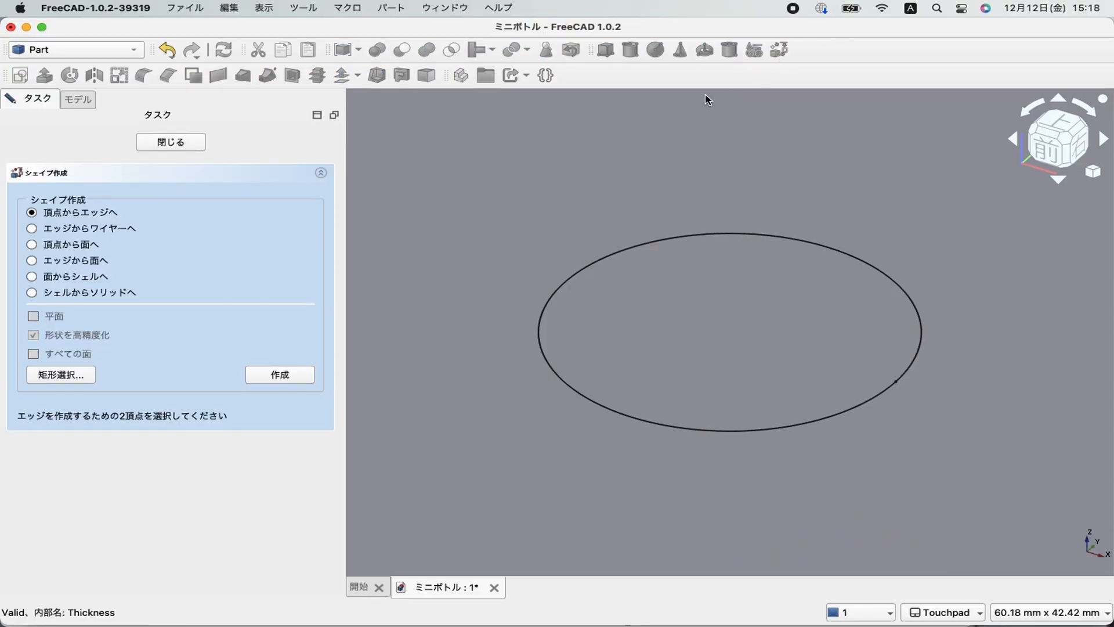
pyautogui.click(33, 262)
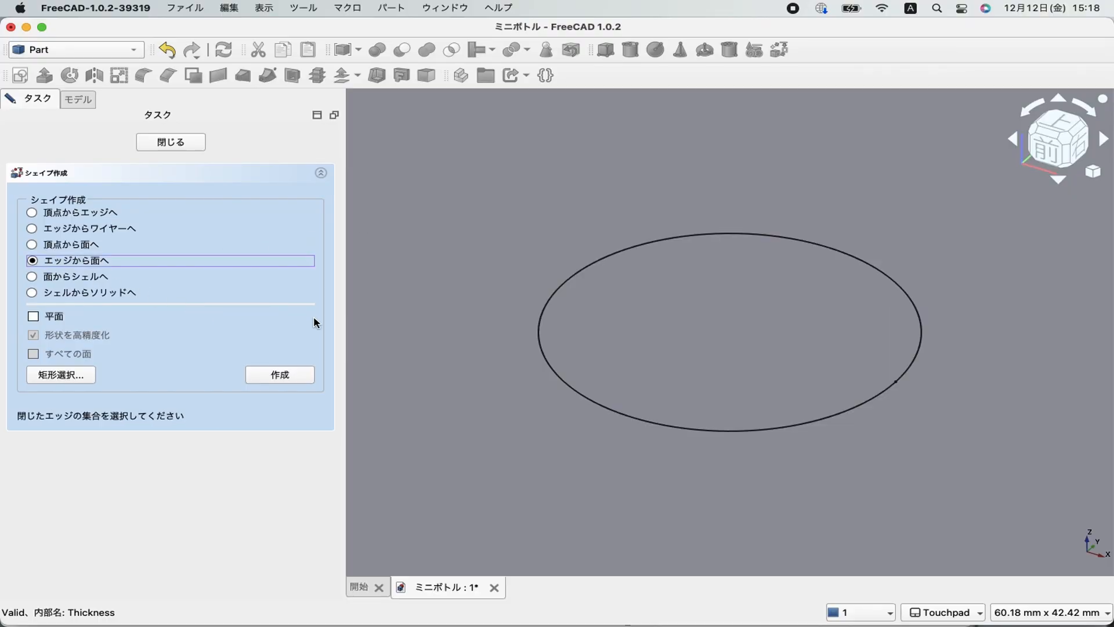
pyautogui.click(539, 342)
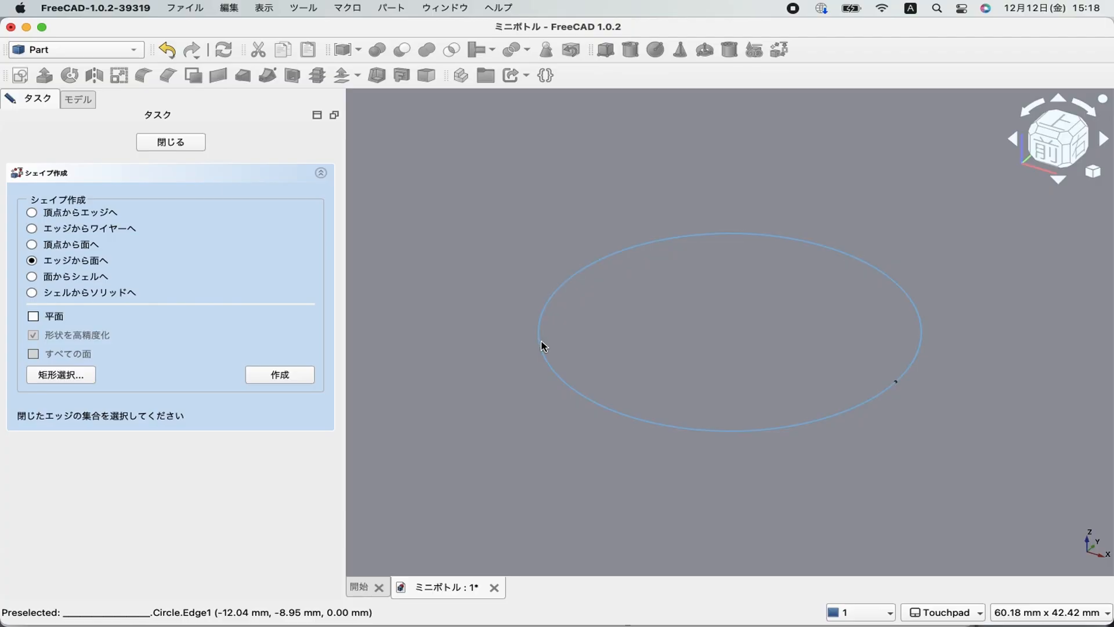
pyautogui.click(288, 375)
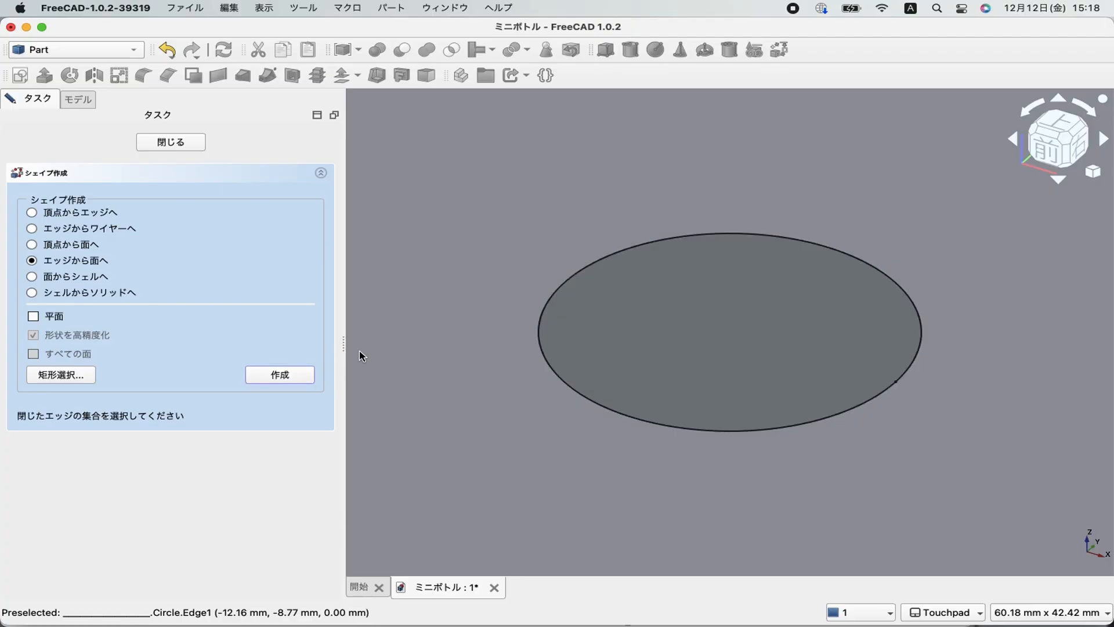
pyautogui.click(185, 142)
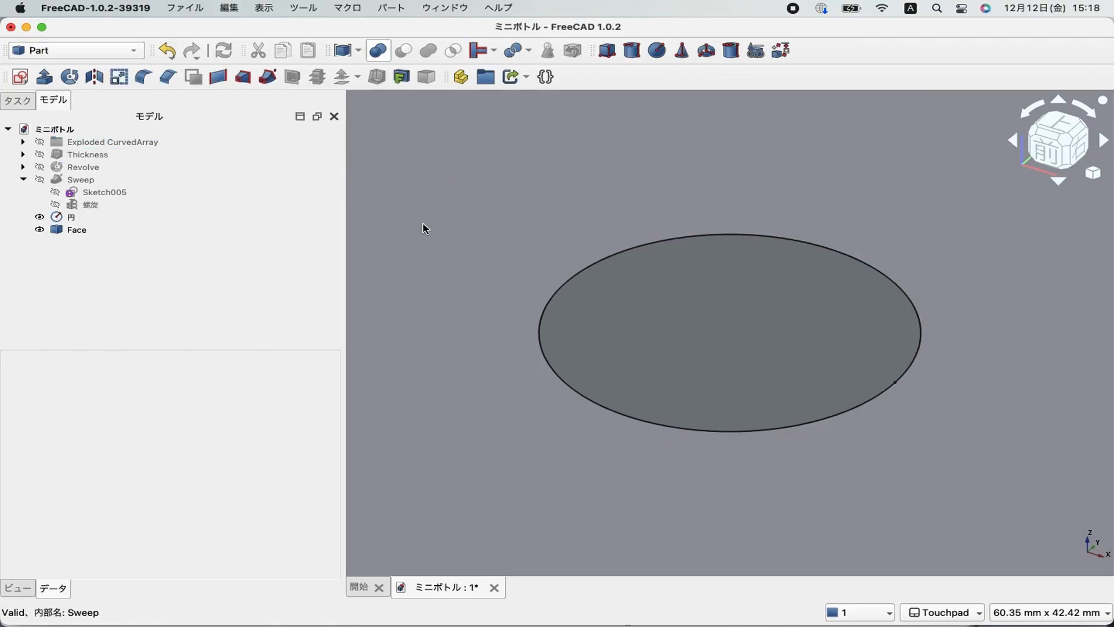
# Show the Sweep again and hide the circle in the model tree
pyautogui.click(57, 181)
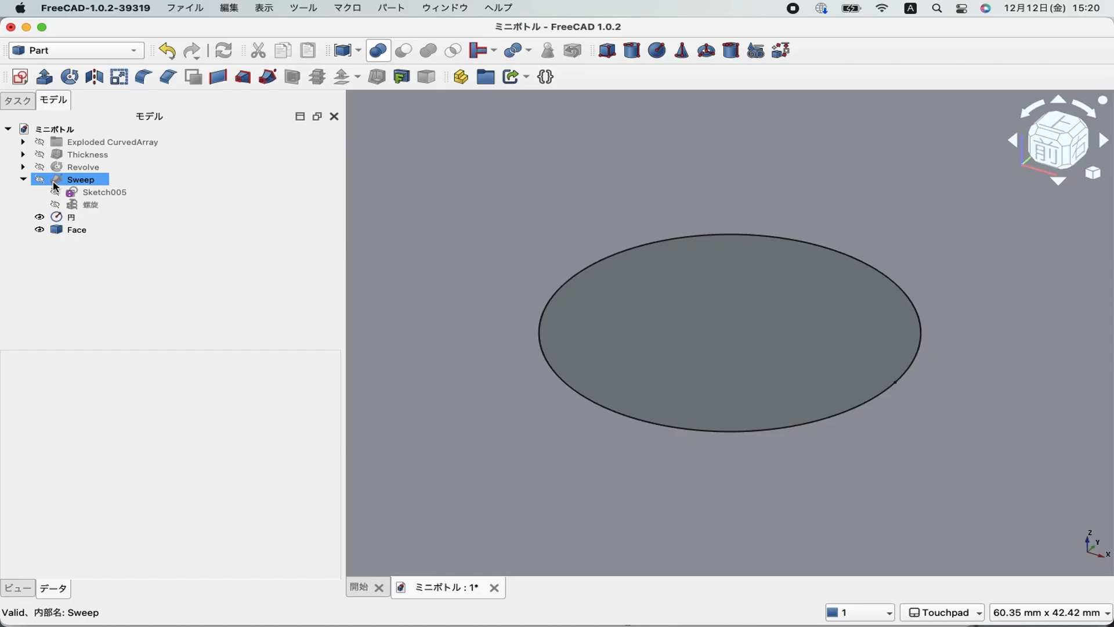
pyautogui.click(40, 181)
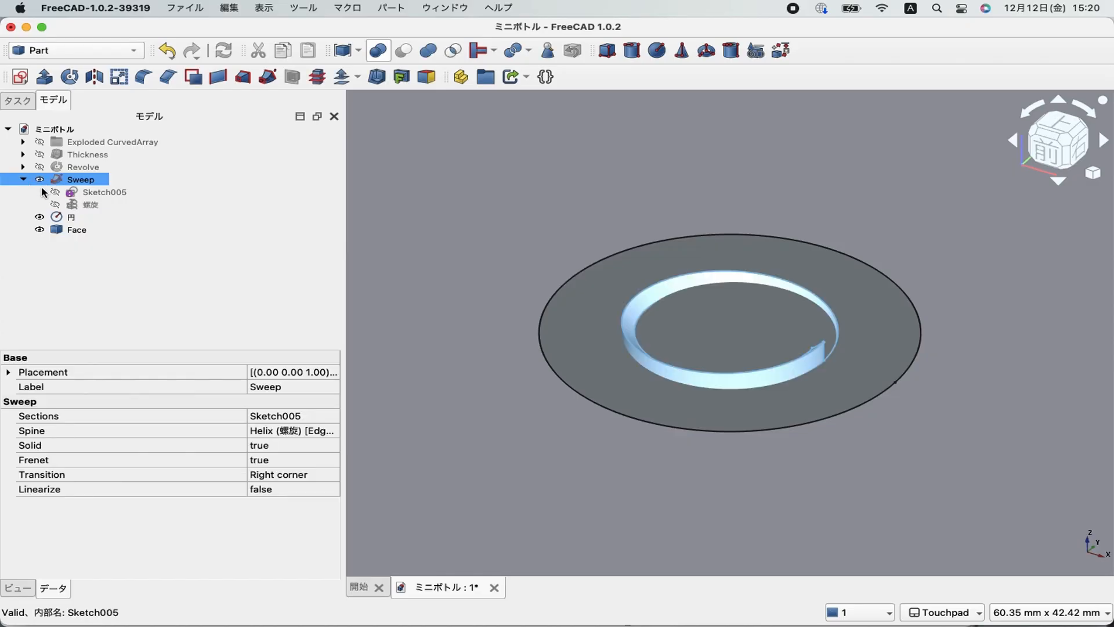
pyautogui.click(44, 217)
pyautogui.click(39, 217)
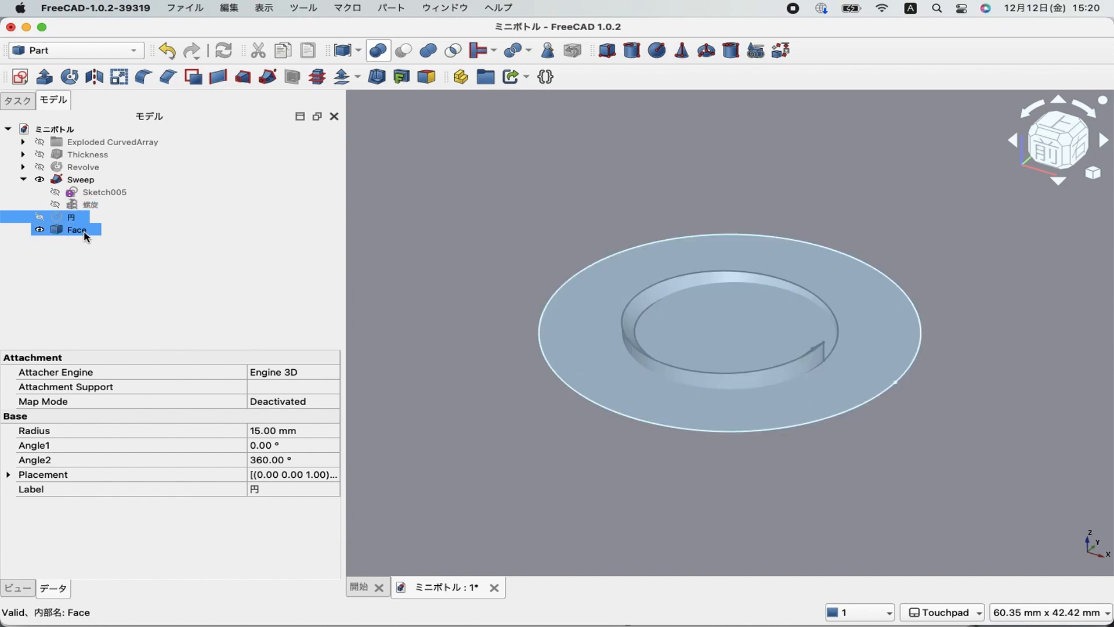
# Slice the circular face apart, using the Sweep as the cutting tool
pyautogui.click(84, 232)
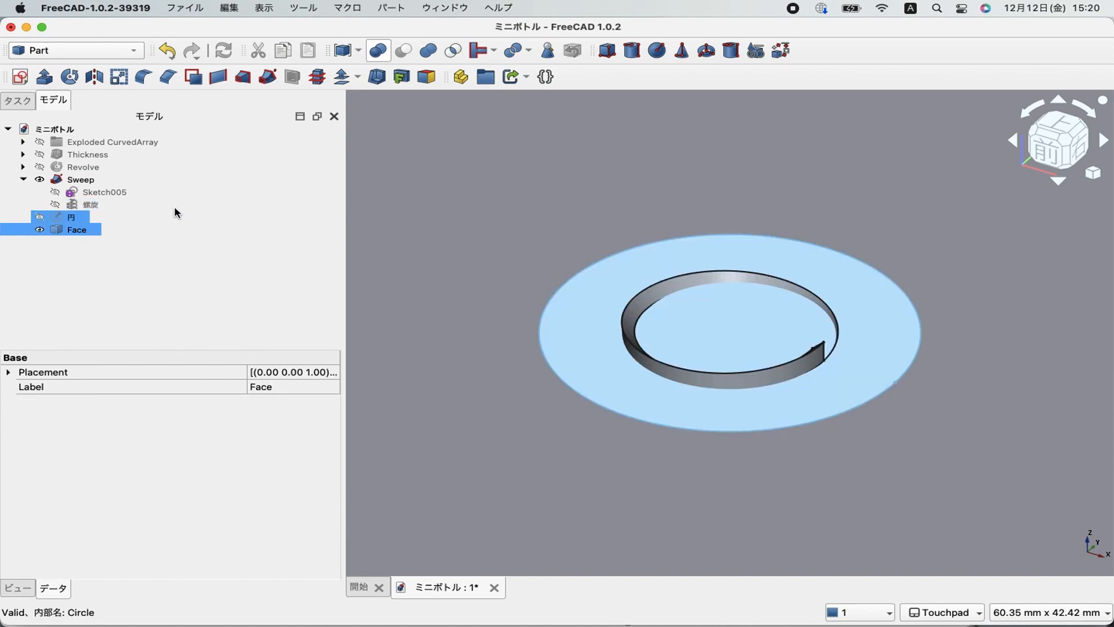
pyautogui.keyDown('super'); pyautogui.click(81, 180); pyautogui.keyUp('super')
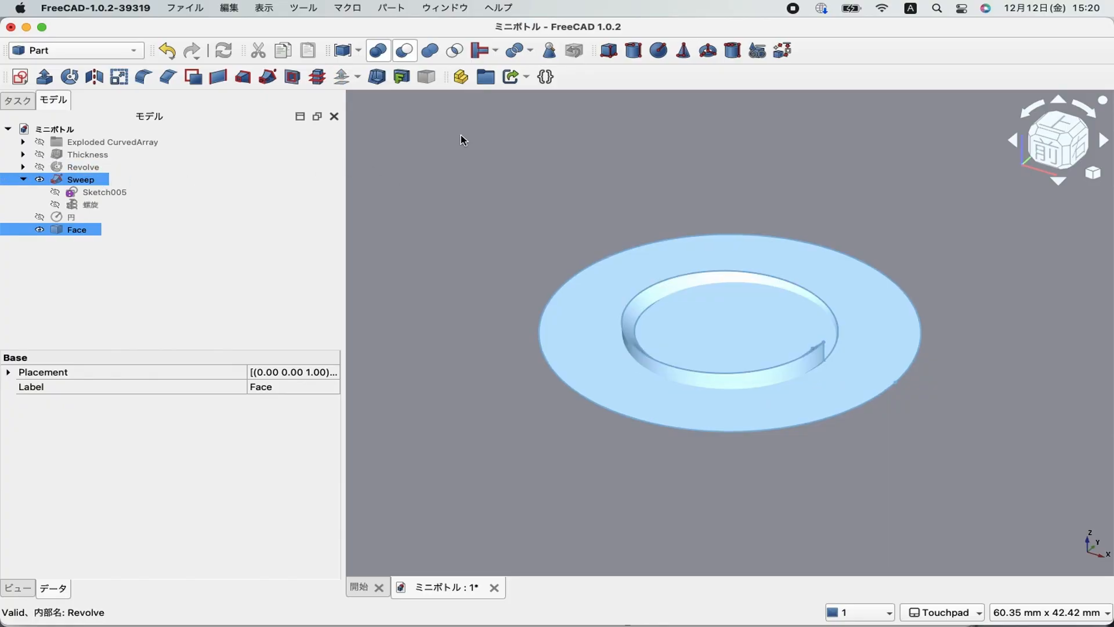
pyautogui.click(397, 9)
pyautogui.moveTo(476, 326)
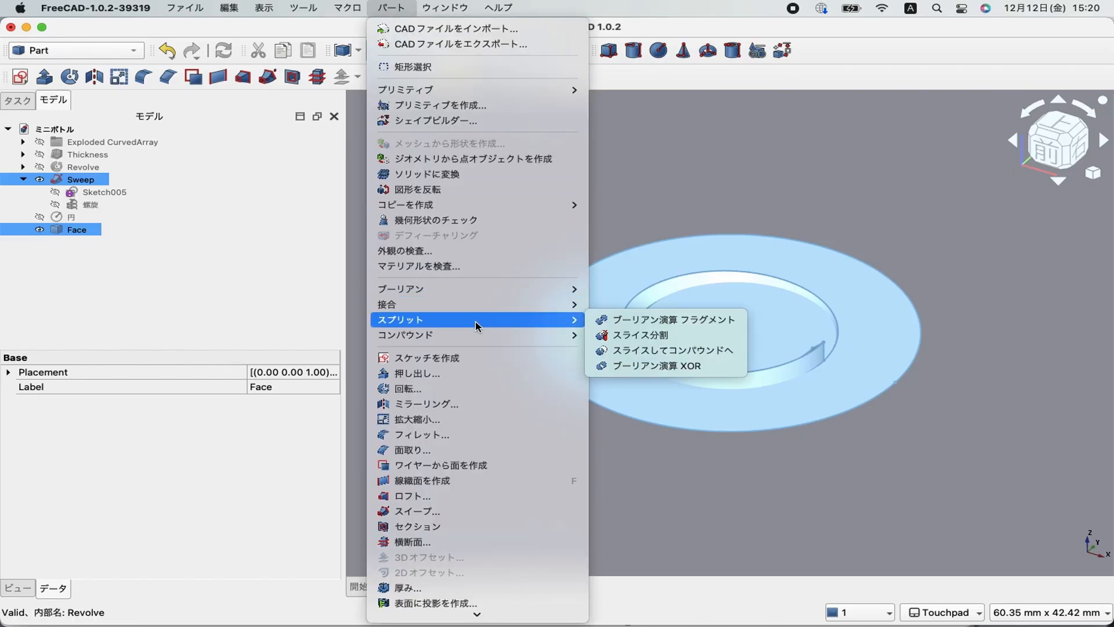
pyautogui.click(620, 336)
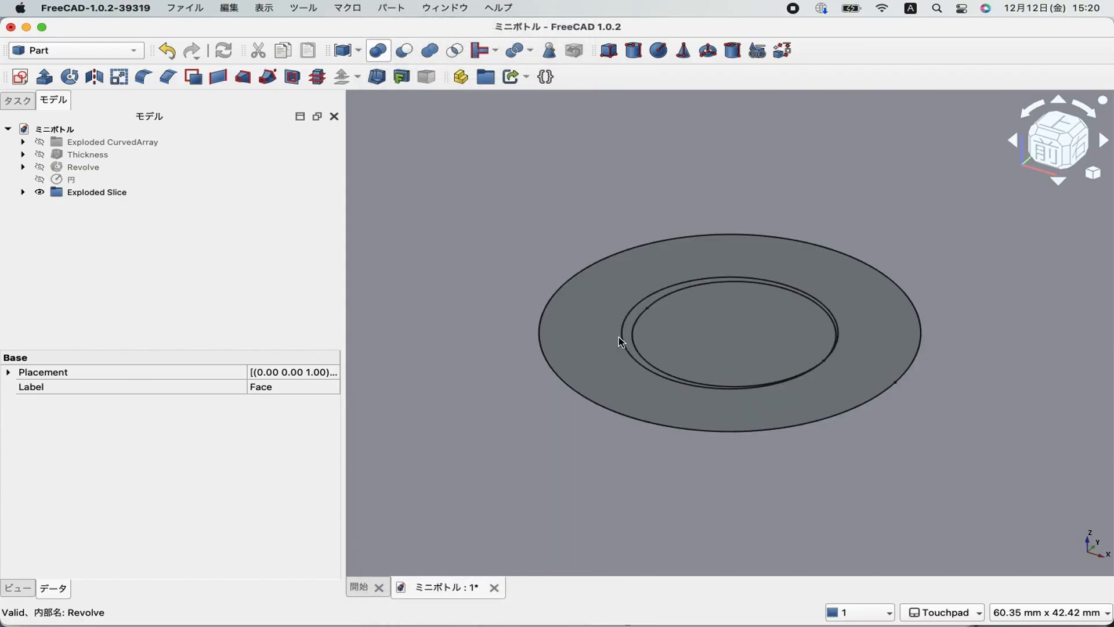
# Hide the outer ring and the thin crescent slice, leaving only the inner disc shown
pyautogui.click(584, 324)
pyautogui.press('space')
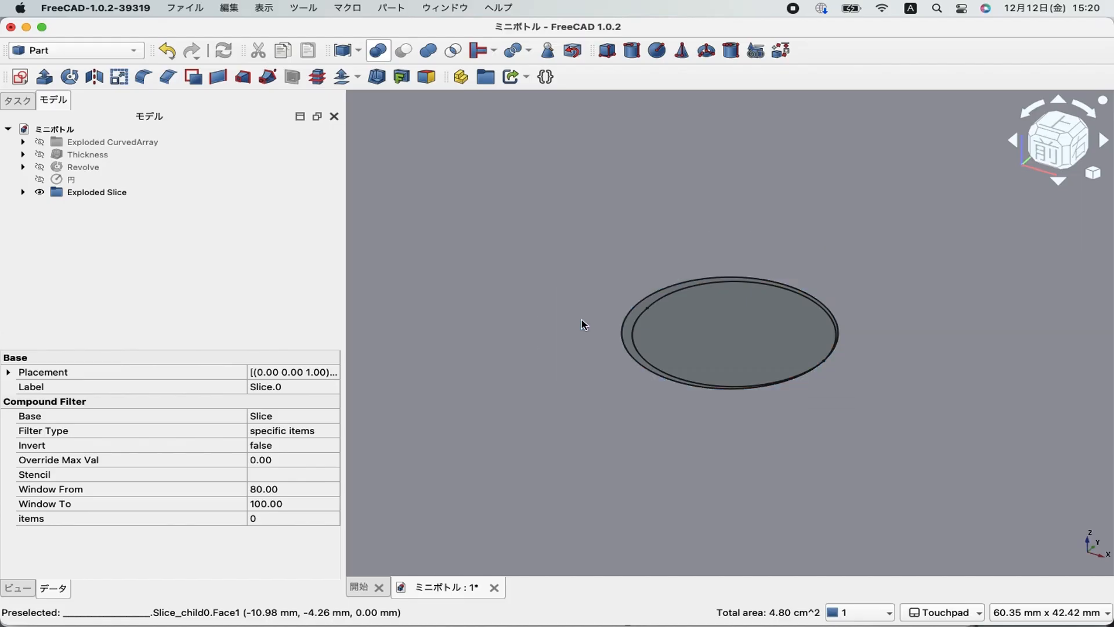
pyautogui.click(632, 328)
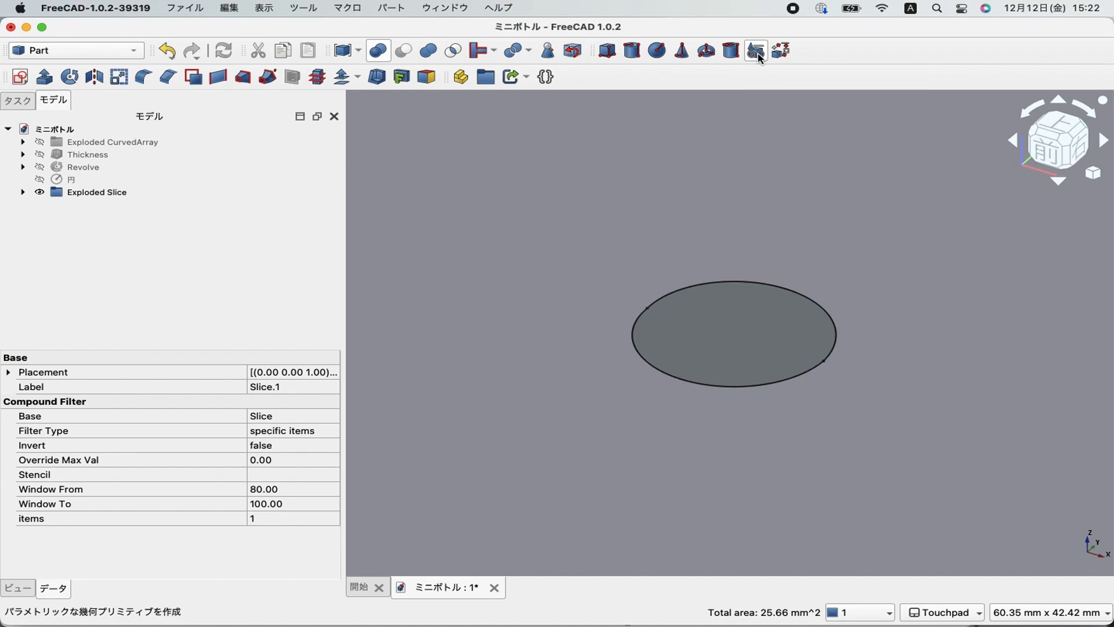
# Create a right-handed helix primitive with 2 mm pitch, 10 mm height and 8.5 mm radius at the origin
pyautogui.click(756, 51)
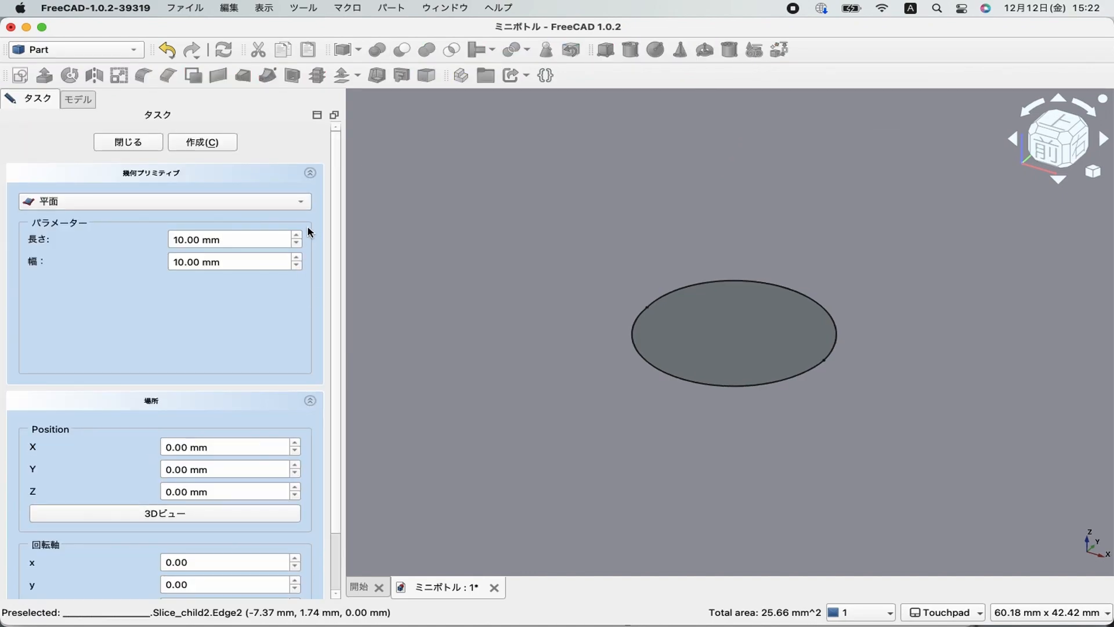
pyautogui.click(301, 204)
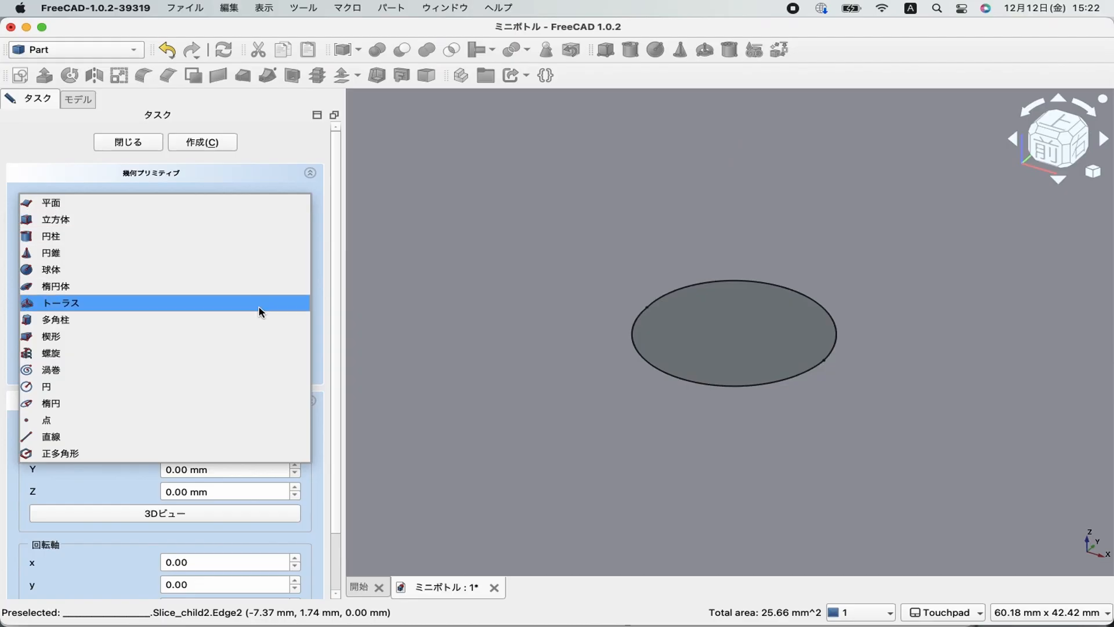
pyautogui.click(255, 353)
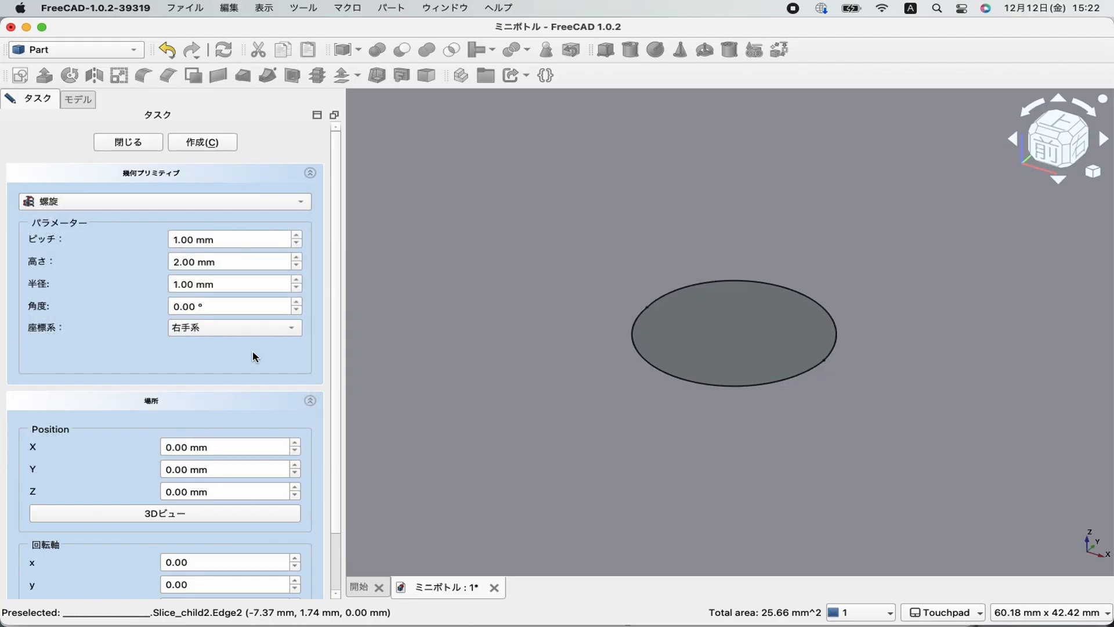
pyautogui.click(299, 235)
pyautogui.moveTo(175, 262); pyautogui.dragTo(194, 264)
pyautogui.write('10')
pyautogui.moveTo(174, 285); pyautogui.dragTo(195, 285)
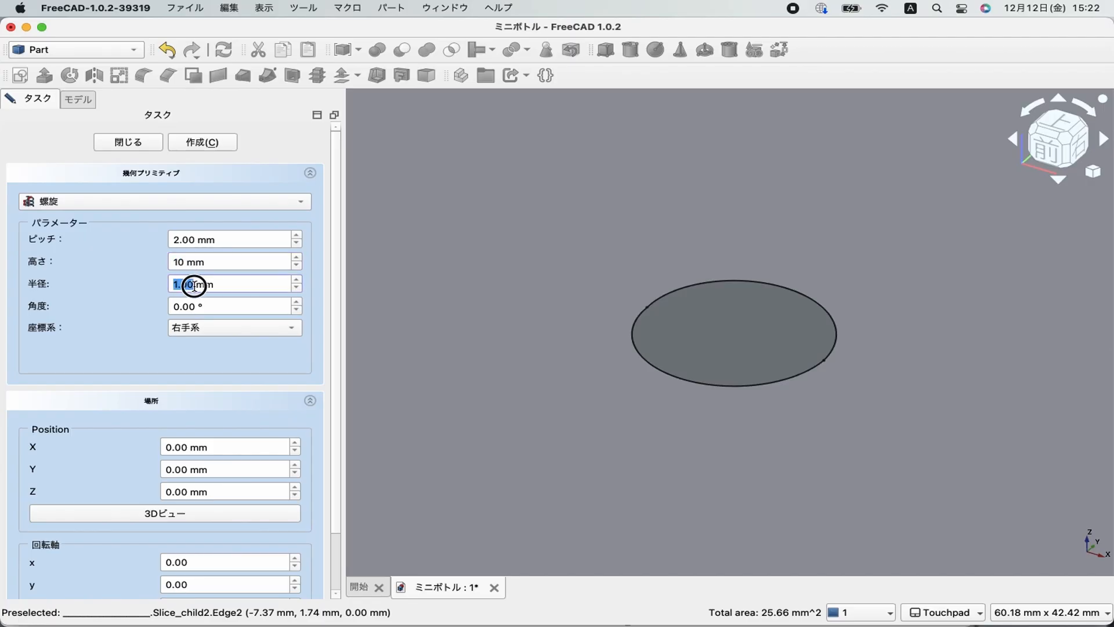
pyautogui.write('8.5')
pyautogui.click(411, 219)
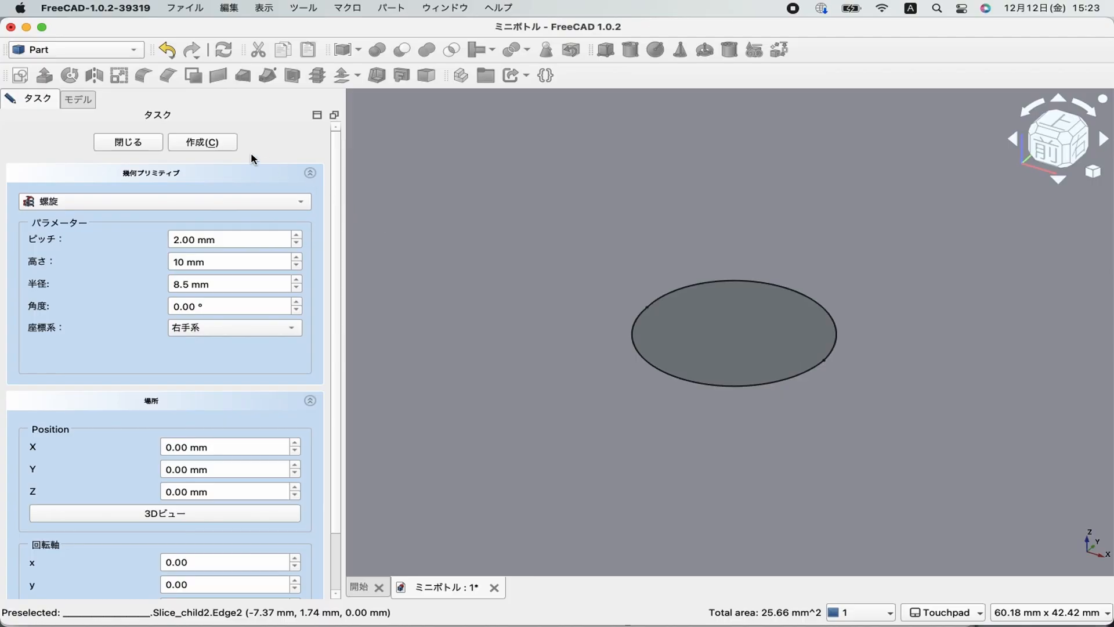
pyautogui.click(204, 143)
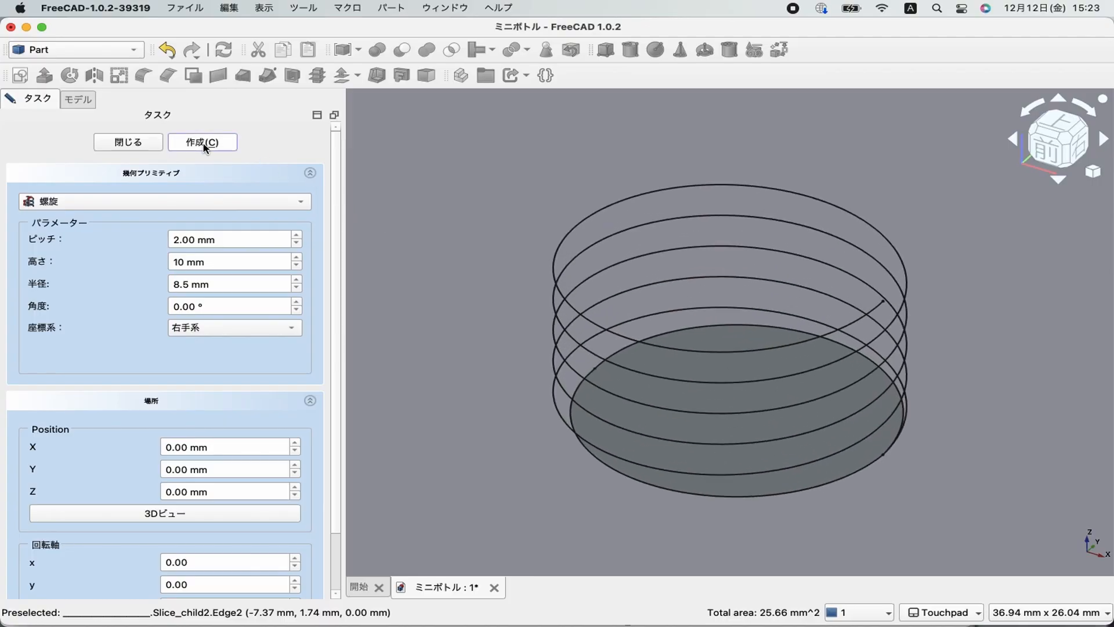
pyautogui.click(127, 143)
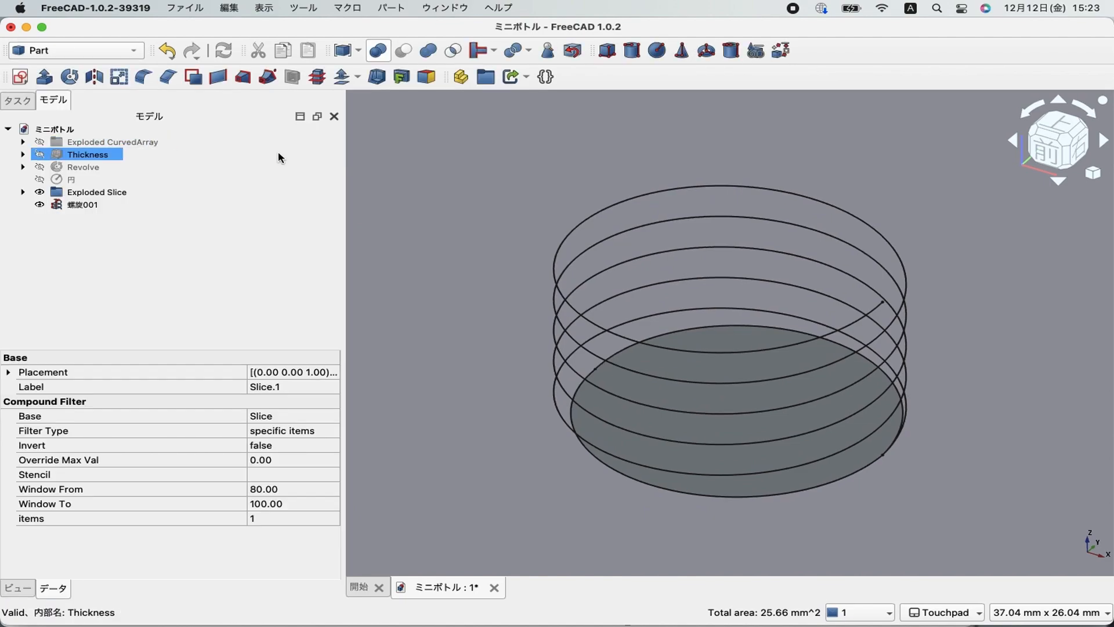
# Switch to the Draft workbench and clone the inner disc Slice.2 from the Exploded Slice group
pyautogui.click(135, 55)
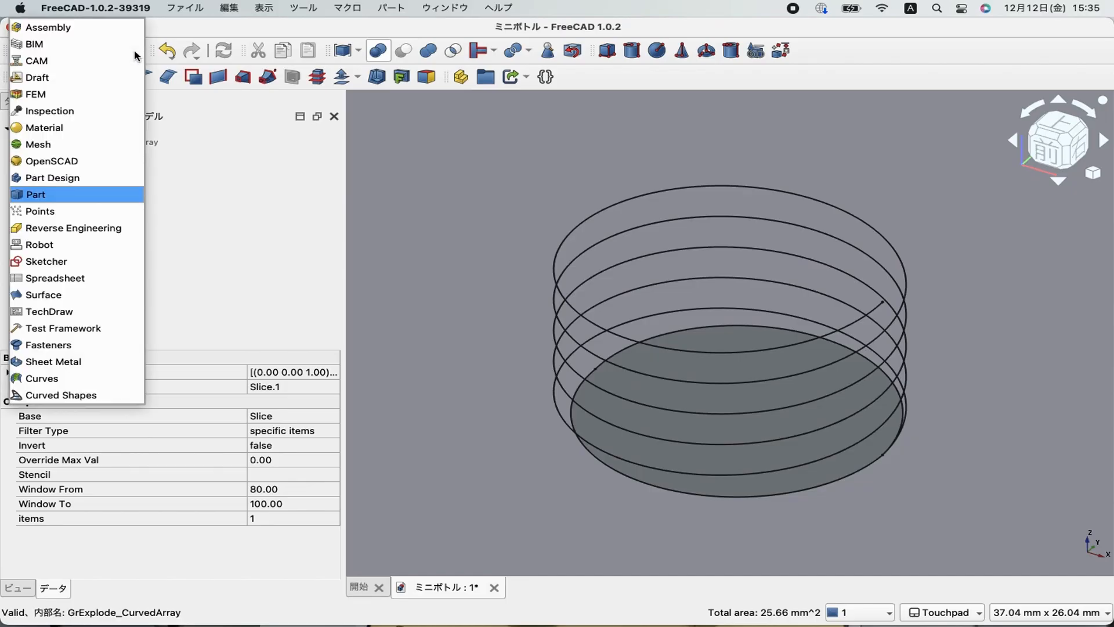
pyautogui.click(118, 79)
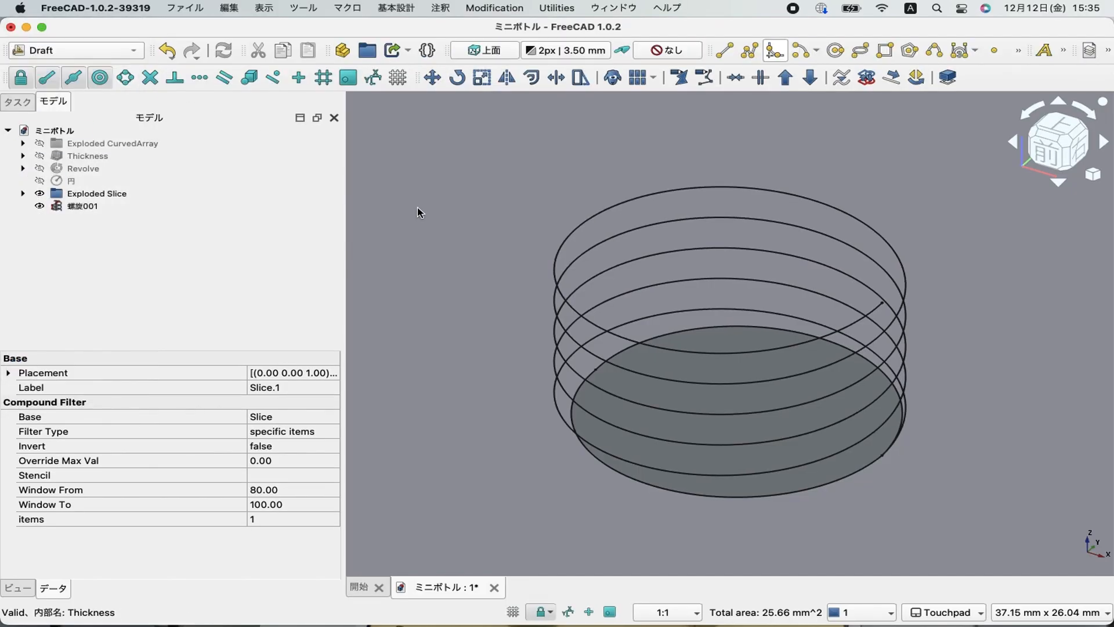
pyautogui.click(23, 193)
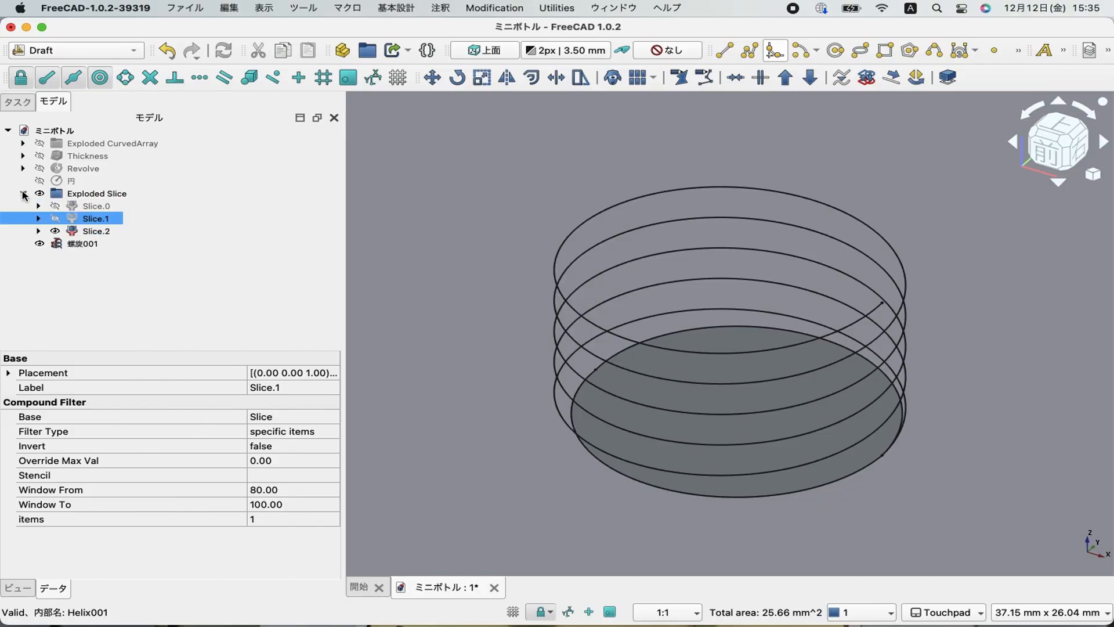
pyautogui.click(80, 232)
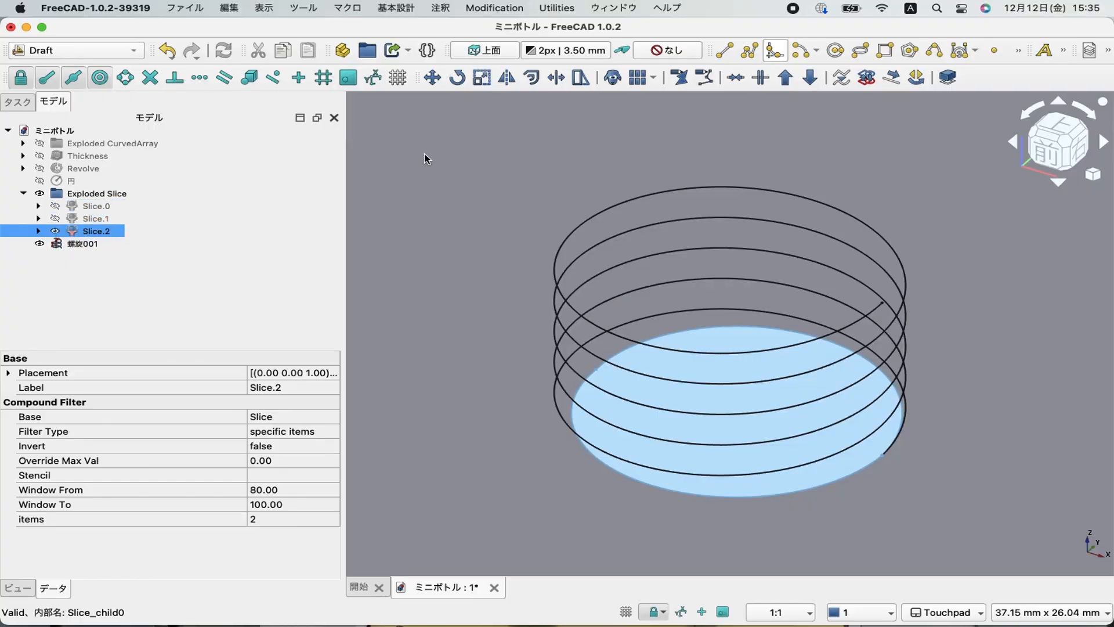
pyautogui.click(615, 79)
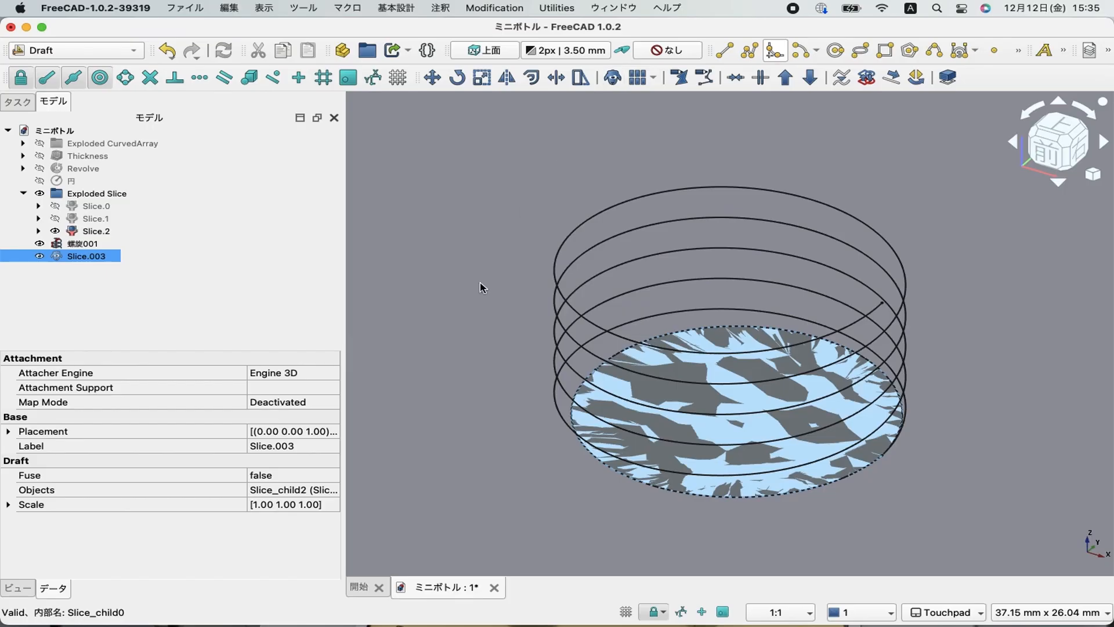
# Hide the original Slice.2 and downgrade its clone Slice.003 to a wire
pyautogui.click(56, 233)
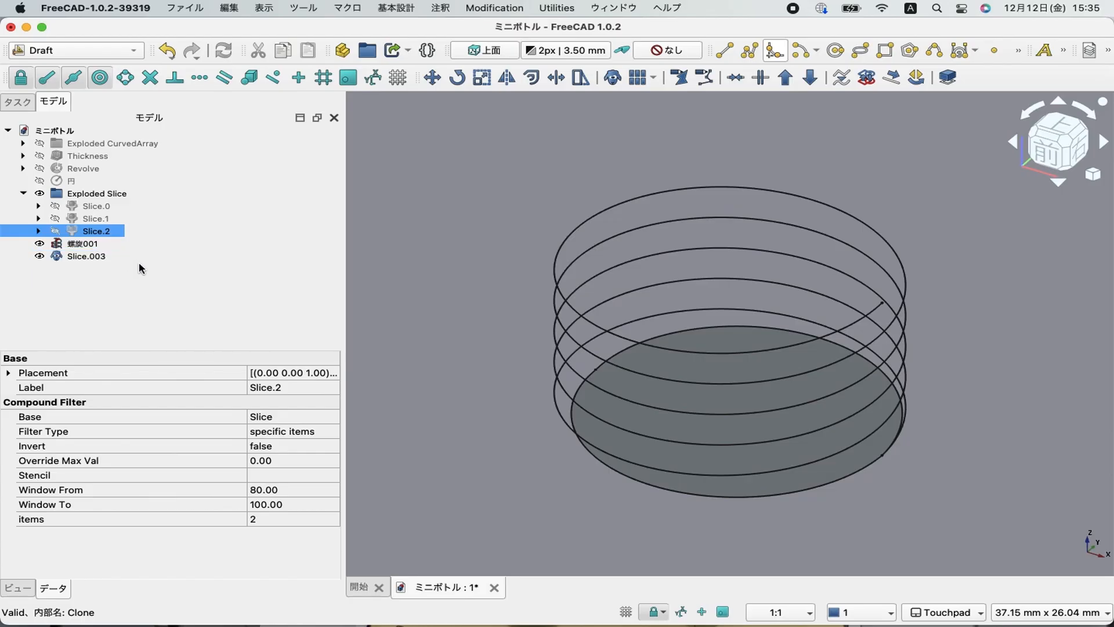
pyautogui.click(101, 259)
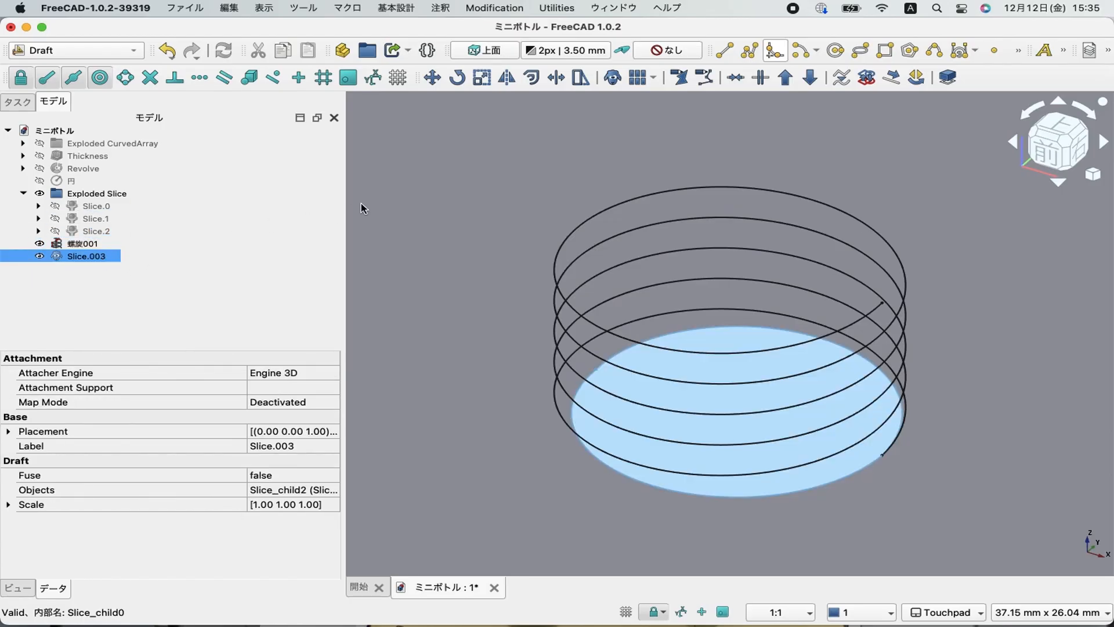
pyautogui.click(811, 79)
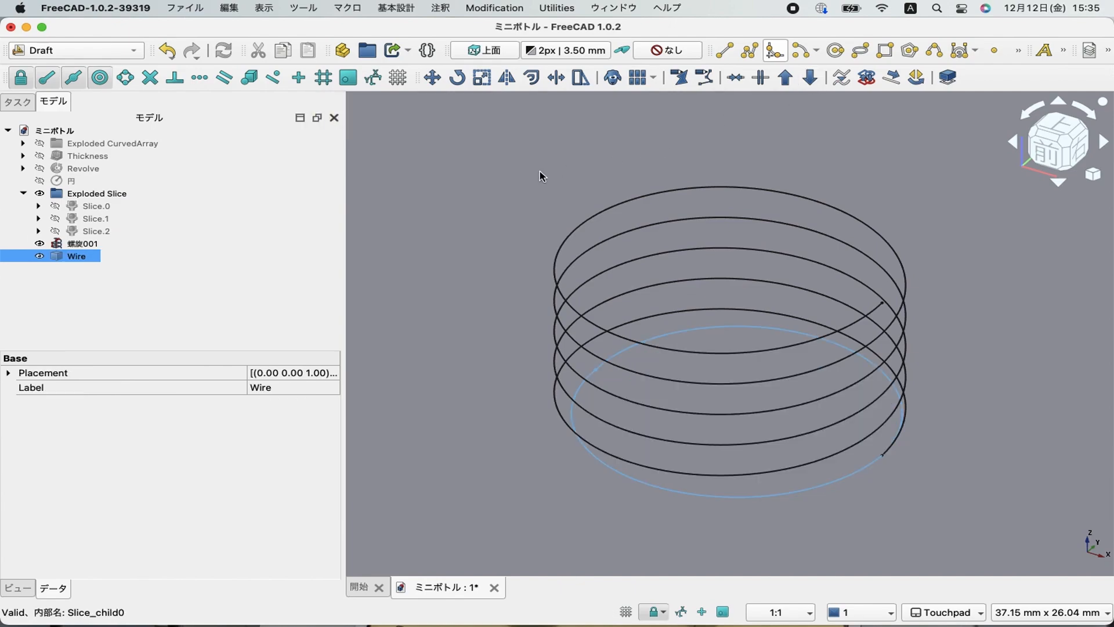
# Switch from the Draft workbench to the Part workbench with nothing left selected
pyautogui.click(543, 177)
pyautogui.click(273, 181)
pyautogui.click(273, 181)
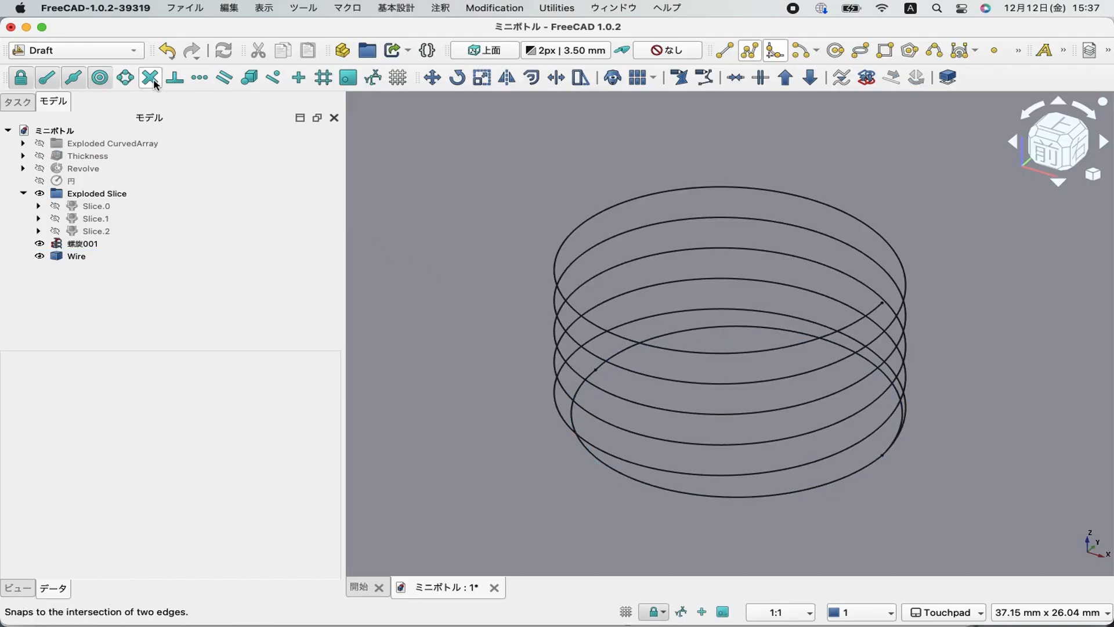
pyautogui.click(136, 54)
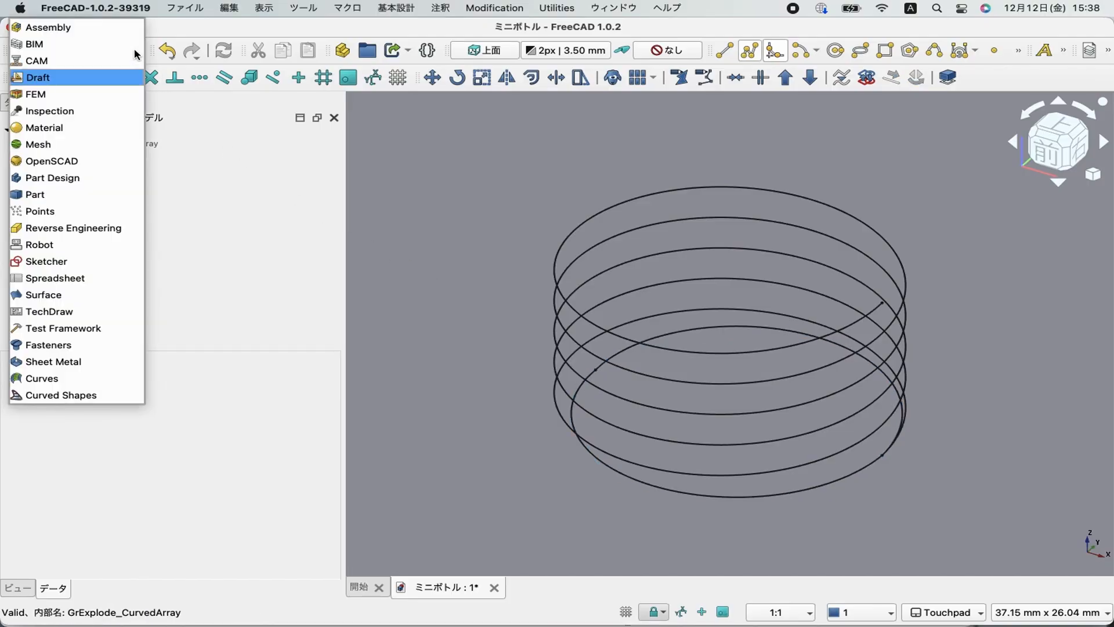
pyautogui.click(127, 195)
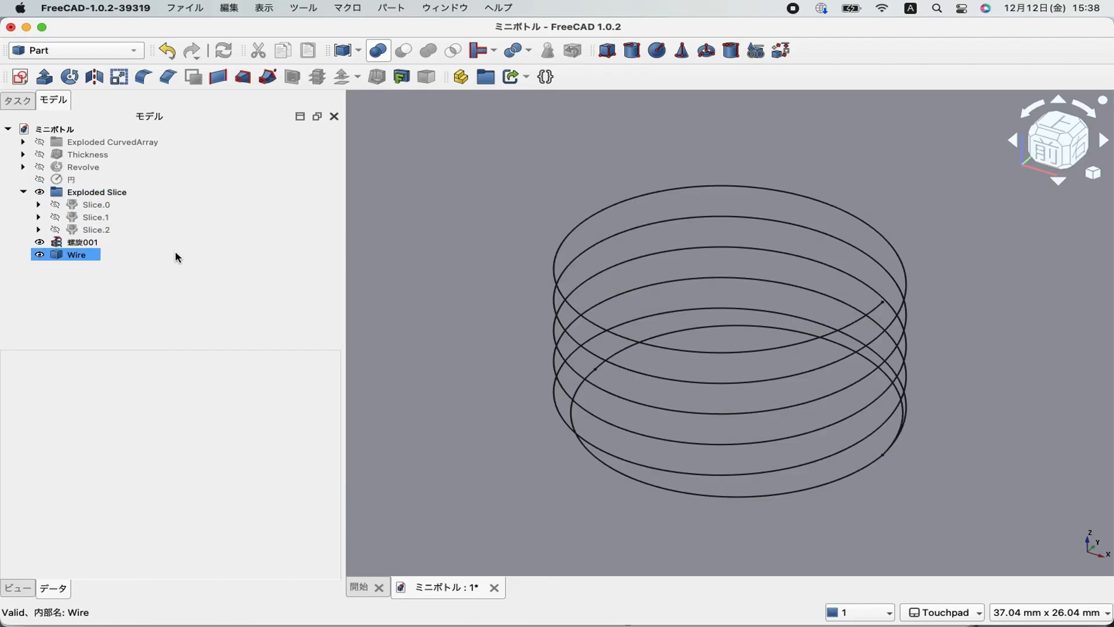
pyautogui.click(150, 257)
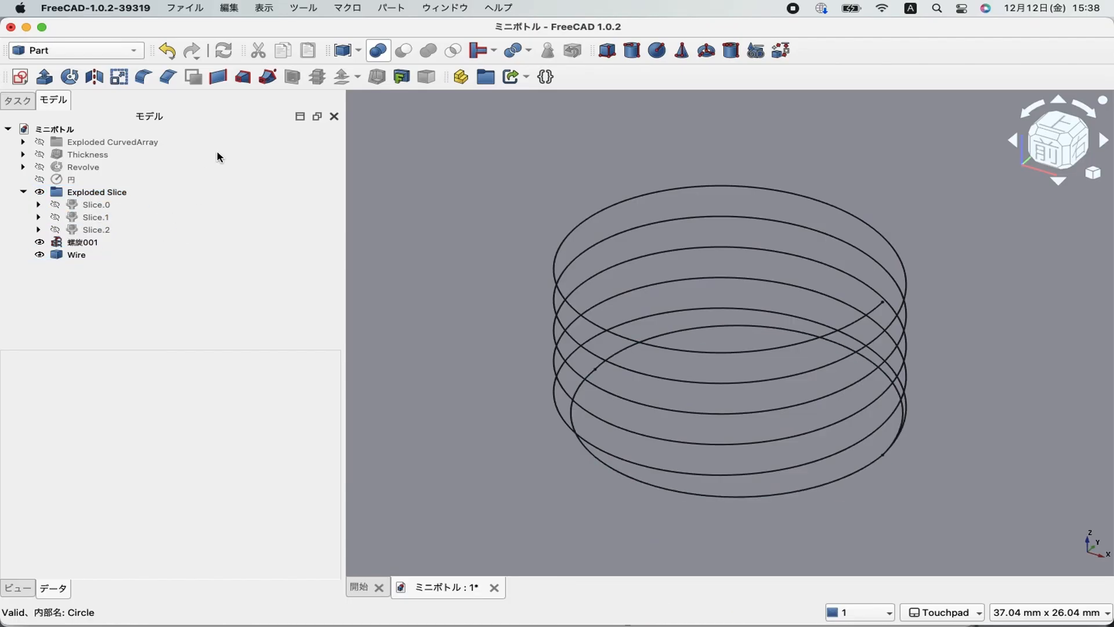
# Sweep the Wire profile along the 螺旋001 helix path as a solid with Frenet enabled
pyautogui.click(268, 77)
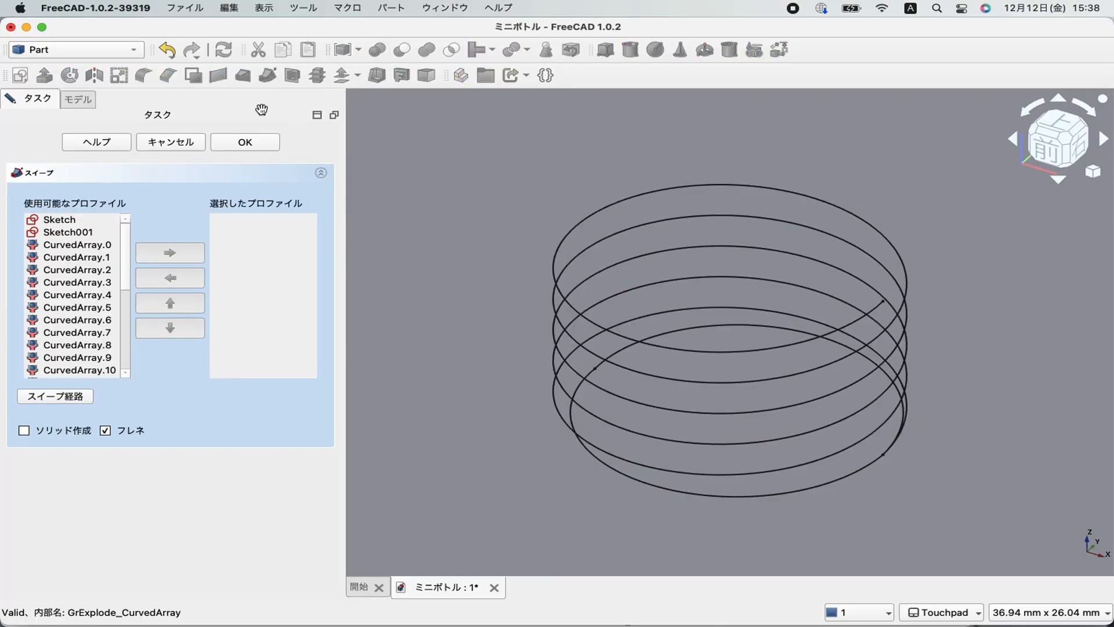
pyautogui.moveTo(123, 264); pyautogui.dragTo(133, 366)
pyautogui.click(107, 372)
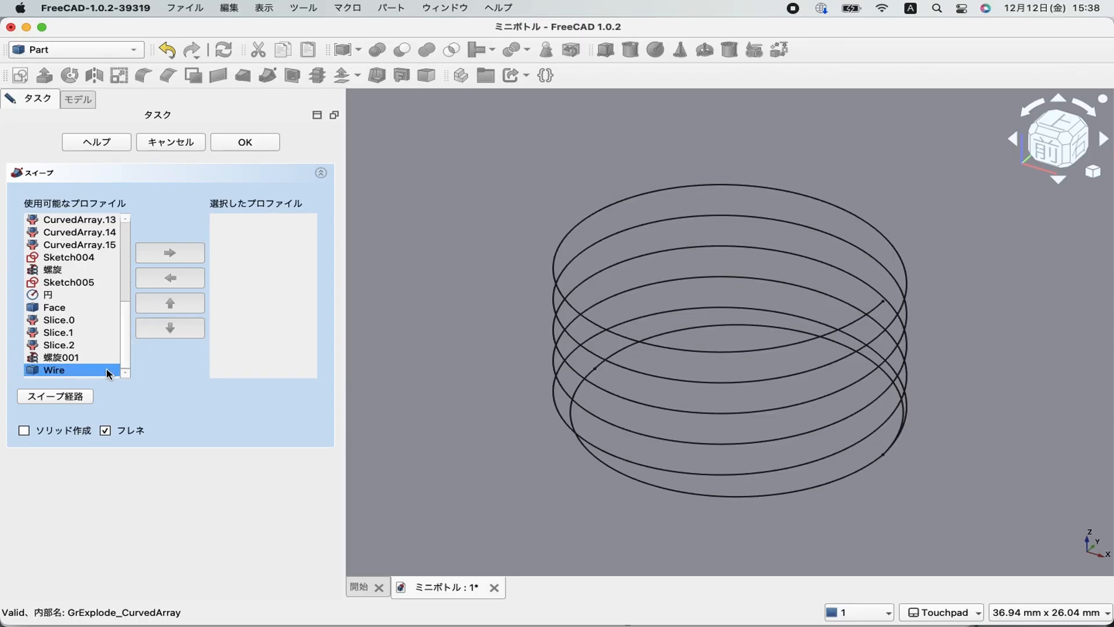
pyautogui.doubleClick(108, 371)
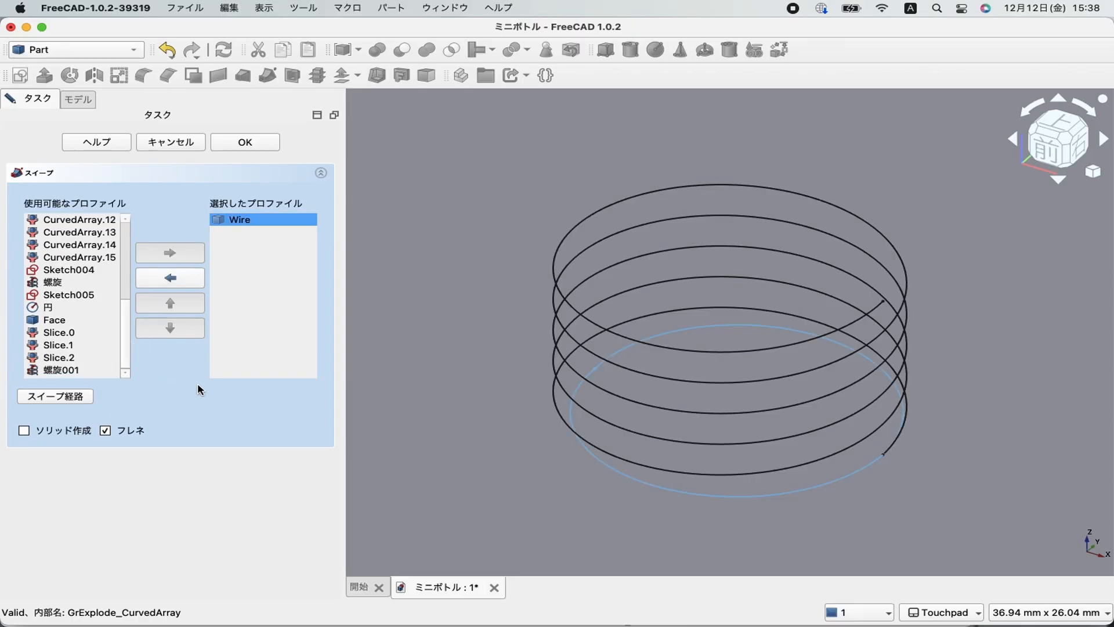
pyautogui.click(70, 398)
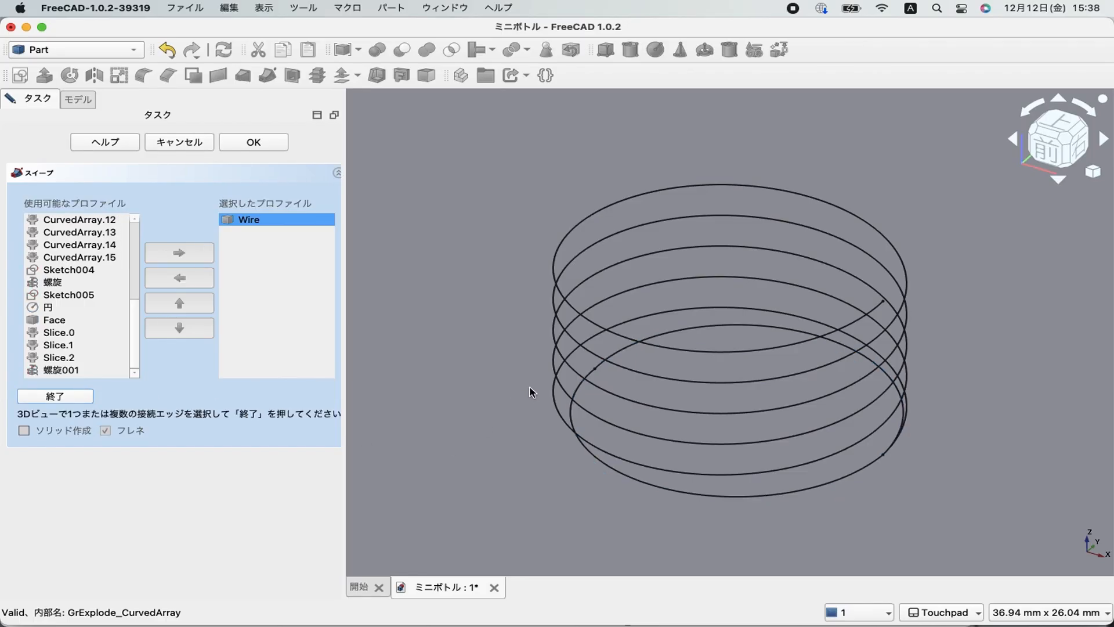
pyautogui.click(556, 378)
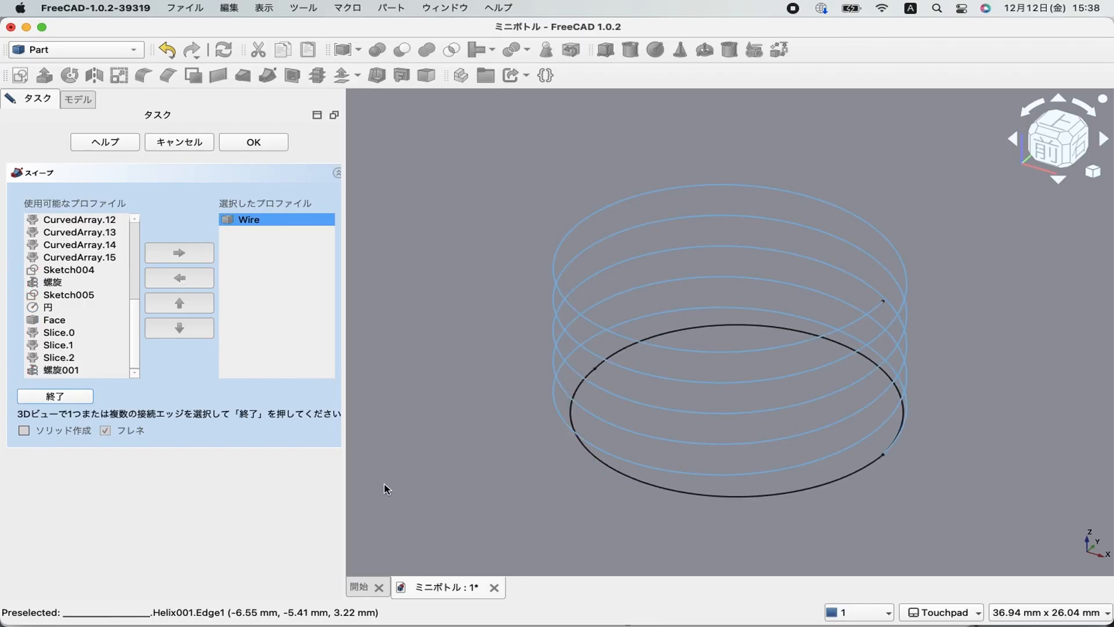
pyautogui.click(55, 396)
pyautogui.click(56, 431)
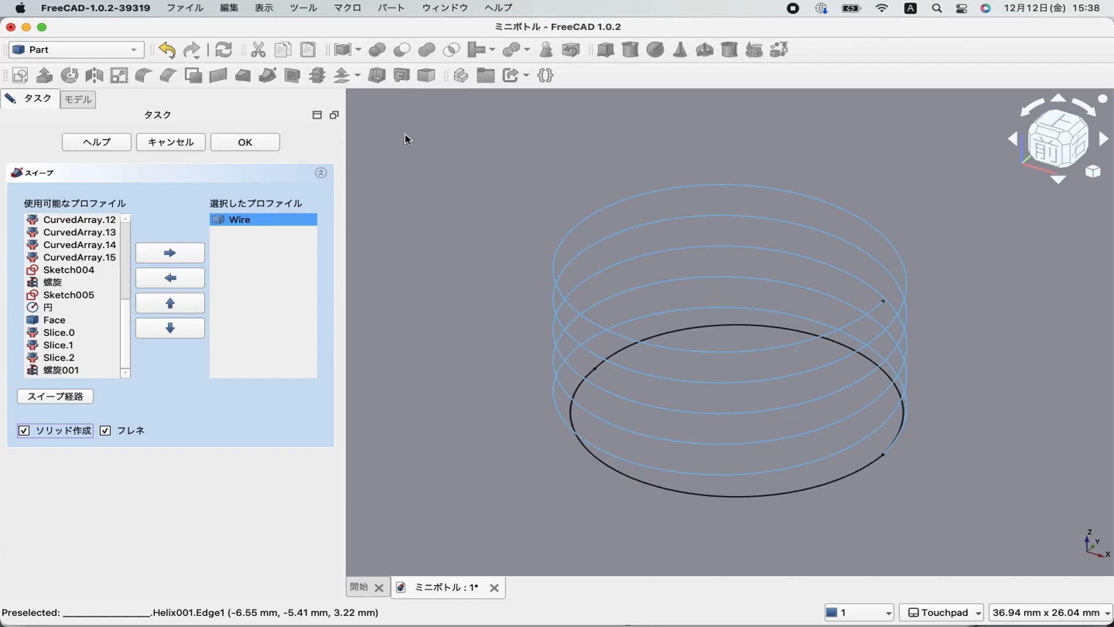
pyautogui.click(266, 145)
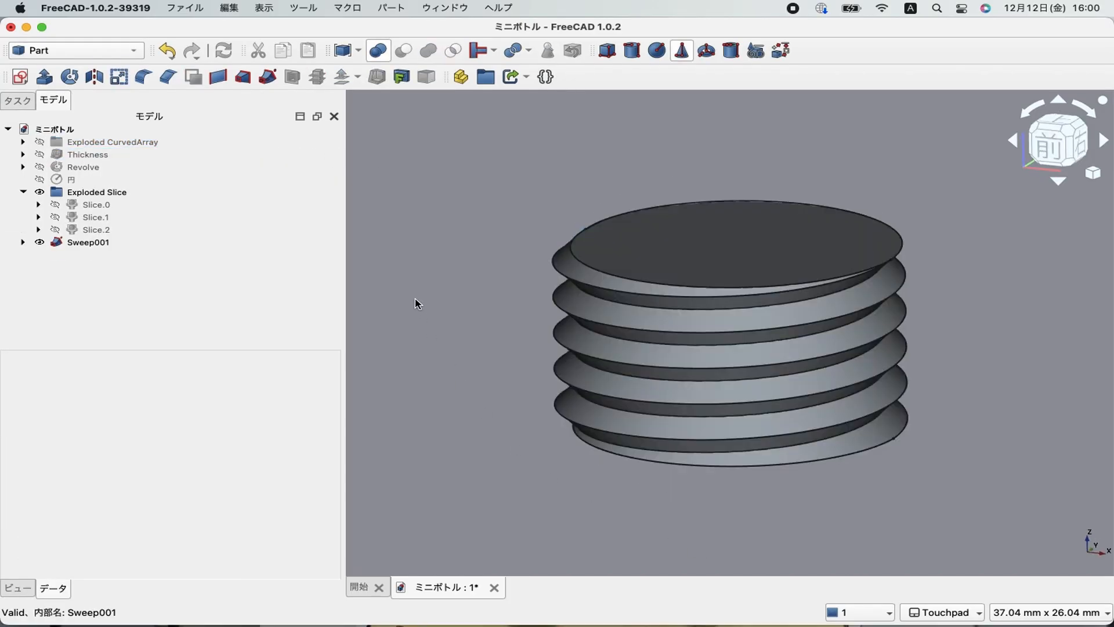
# Hide the Exploded Slice group and the Wire and 螺旋001 helix inside Sweep001, leaving the thread solid shown
pyautogui.click(41, 193)
pyautogui.click(40, 194)
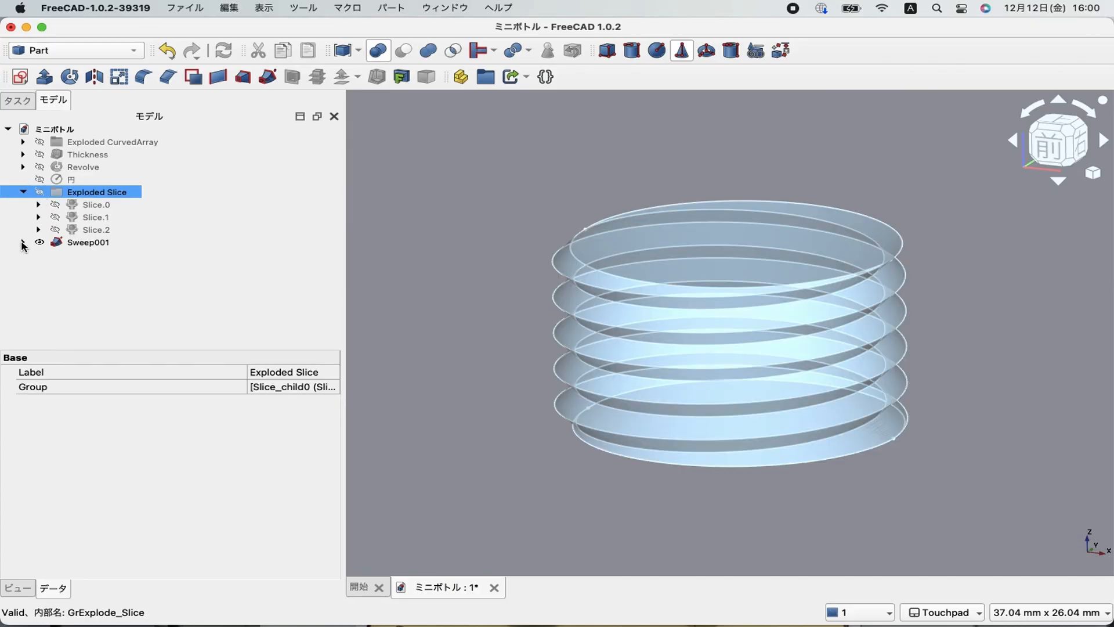
pyautogui.click(23, 242)
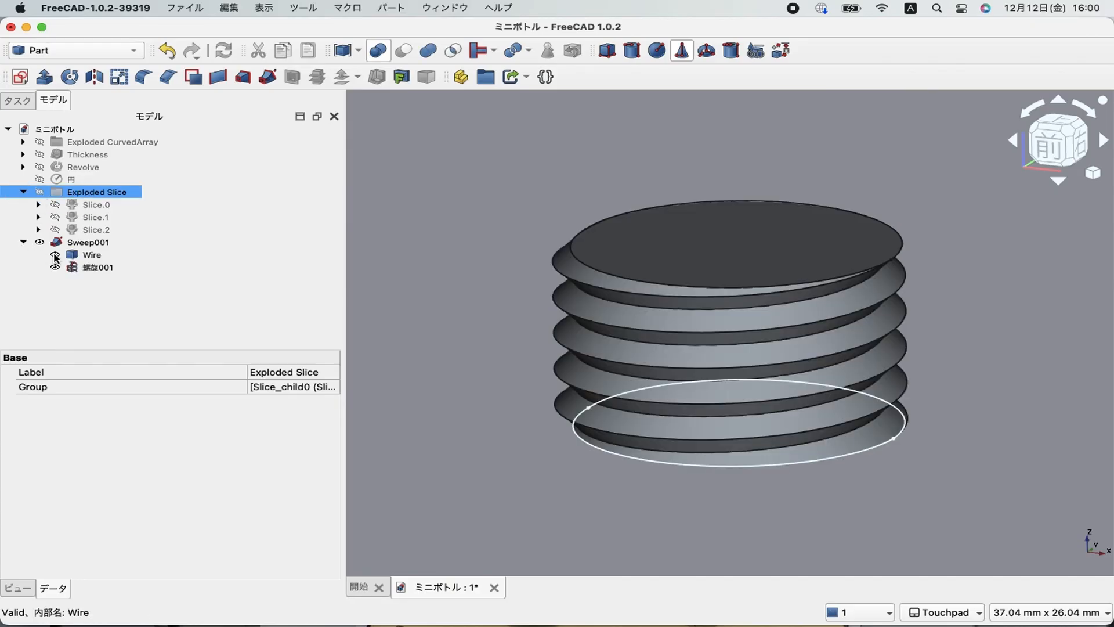
pyautogui.click(56, 257)
pyautogui.keyDown('ctrl'); pyautogui.click(56, 268); pyautogui.keyUp('ctrl')
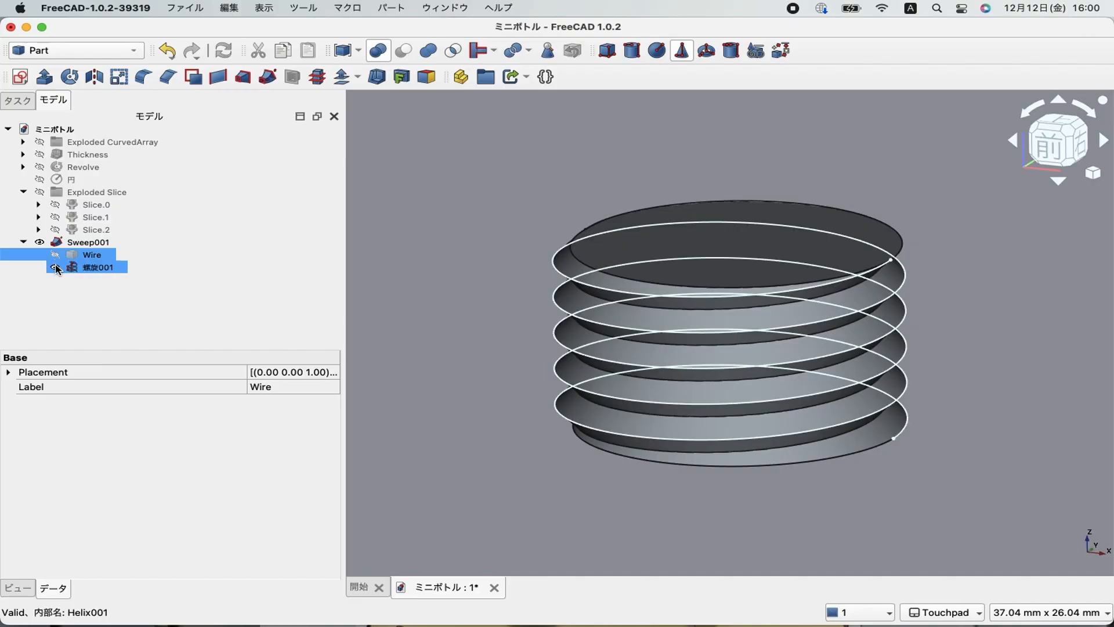
pyautogui.click(56, 268)
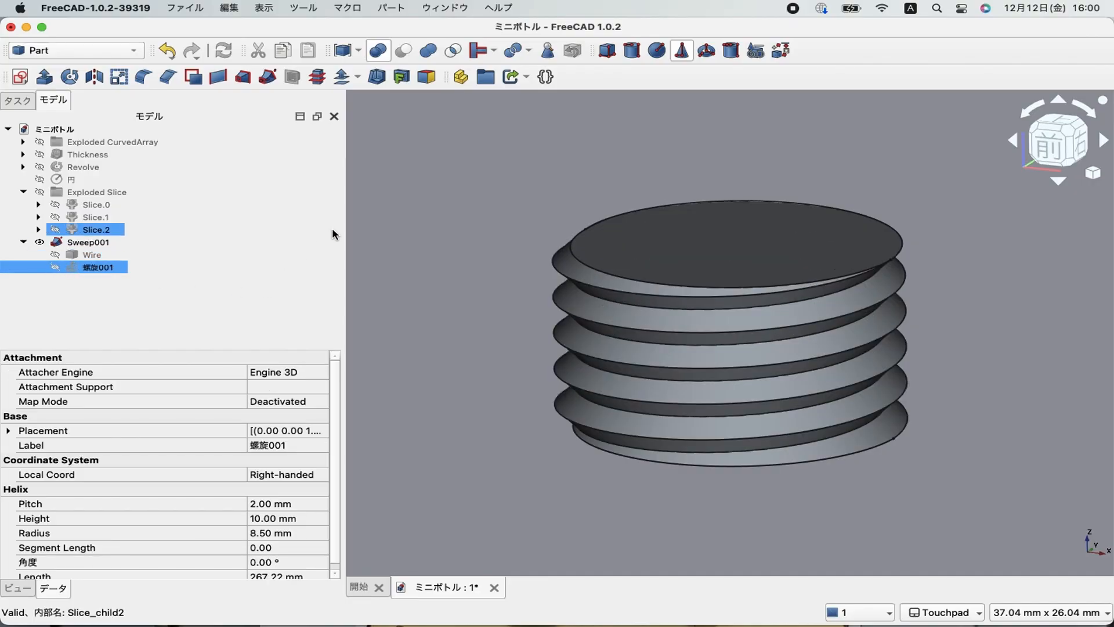
pyautogui.click(366, 184)
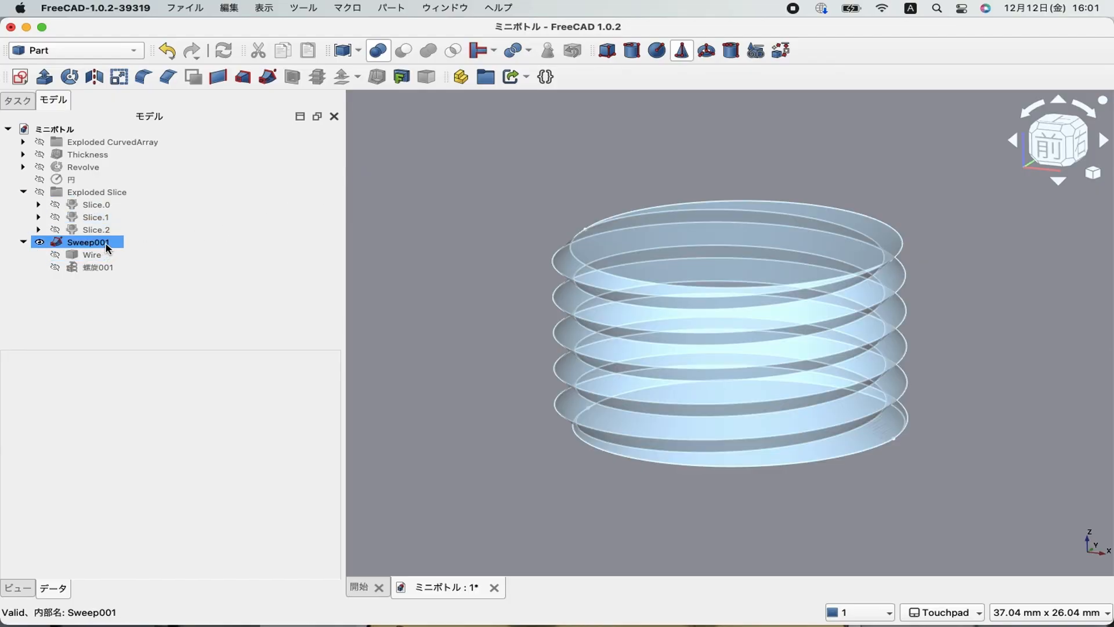
# Set the z position of the Sweep001 thread's placement to 67 mm
pyautogui.click(107, 246)
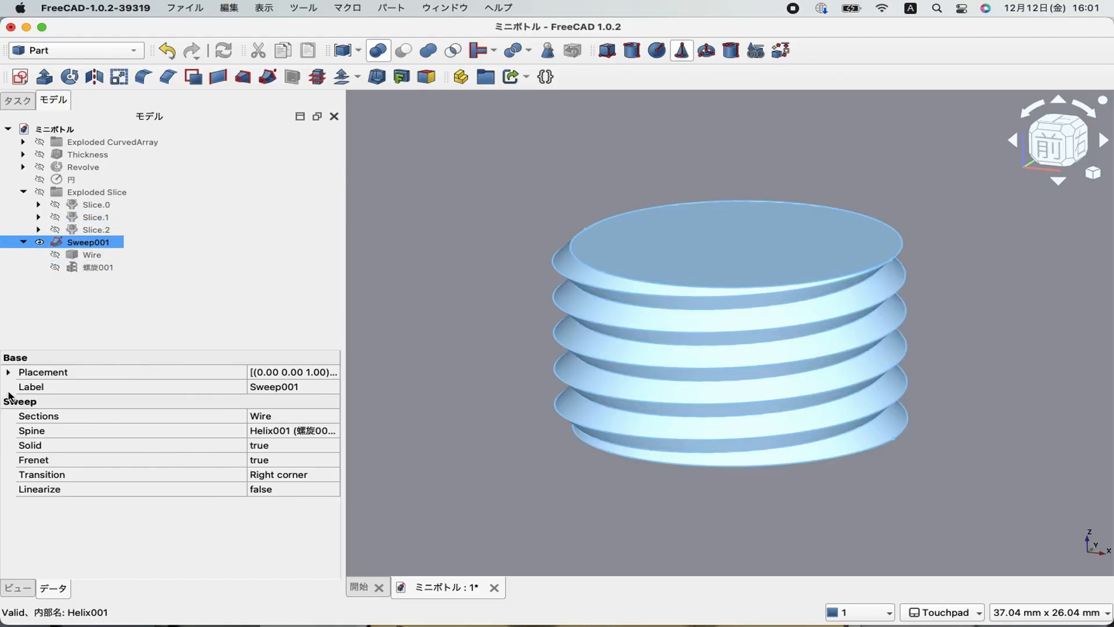
pyautogui.click(10, 372)
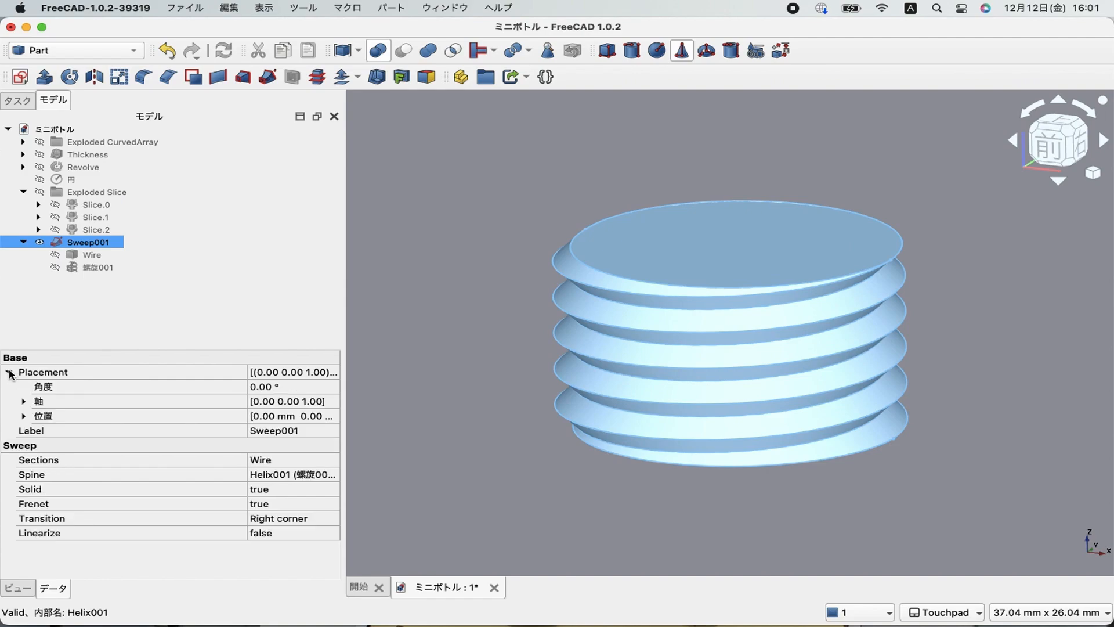
pyautogui.click(24, 416)
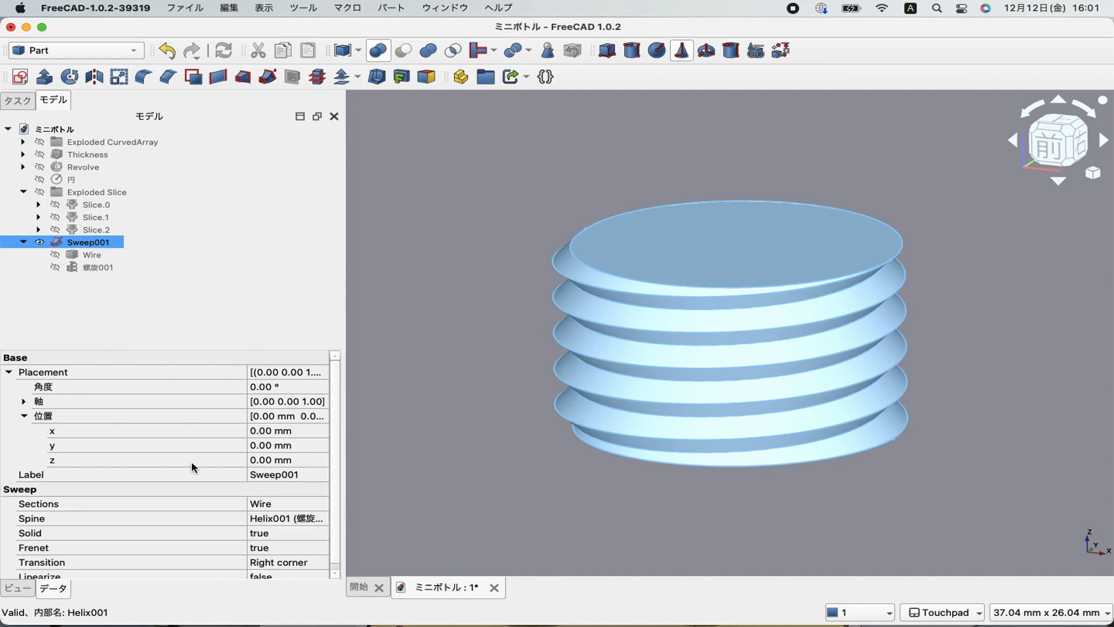
pyautogui.click(263, 459)
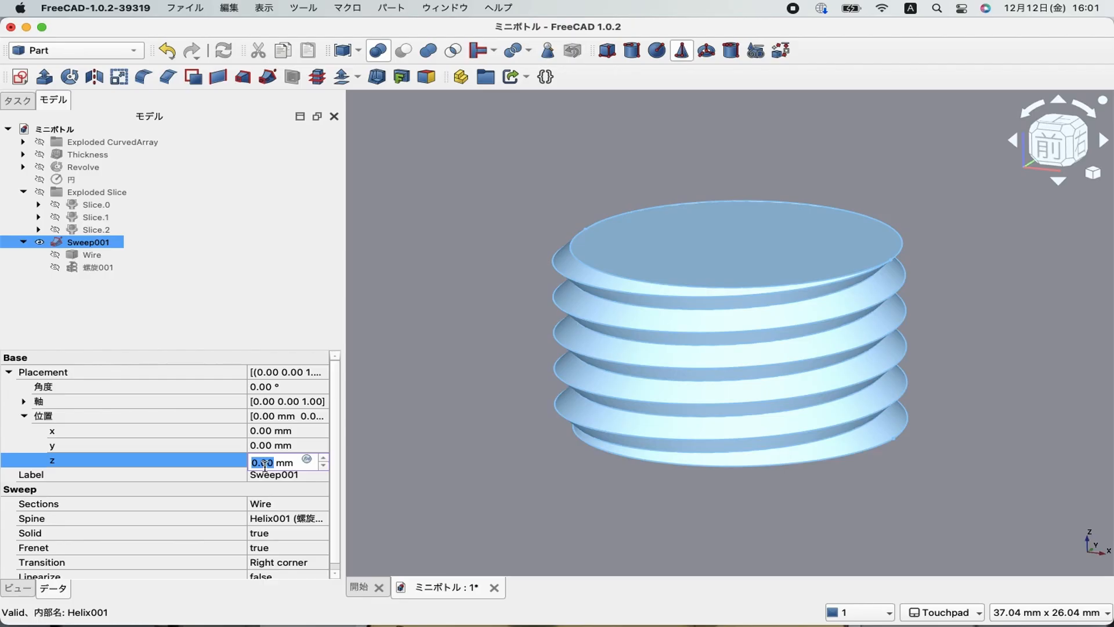
pyautogui.write('67')
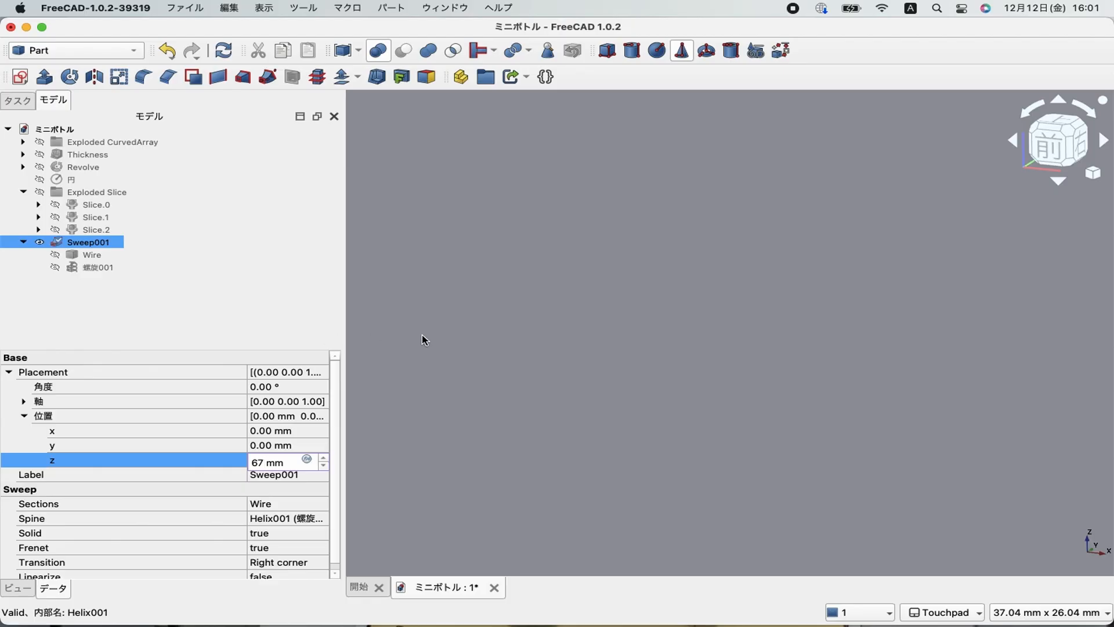
pyautogui.click(539, 326)
pyautogui.scroll(-7, 539, 326)
pyautogui.keyDown('shift'); pyautogui.moveTo(539, 326); pyautogui.dragTo(621, 540); pyautogui.keyUp('shift')
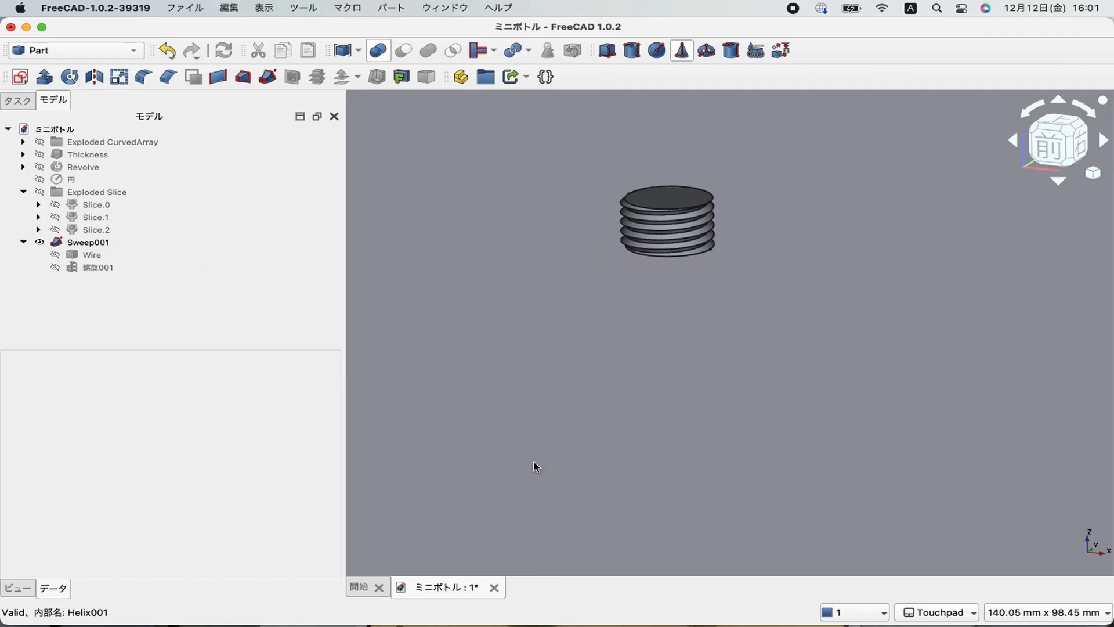
# Show the Thickness bottle body and the Revolve neck ring together with the thread
pyautogui.click(57, 193)
pyautogui.click(40, 170)
pyautogui.click(40, 157)
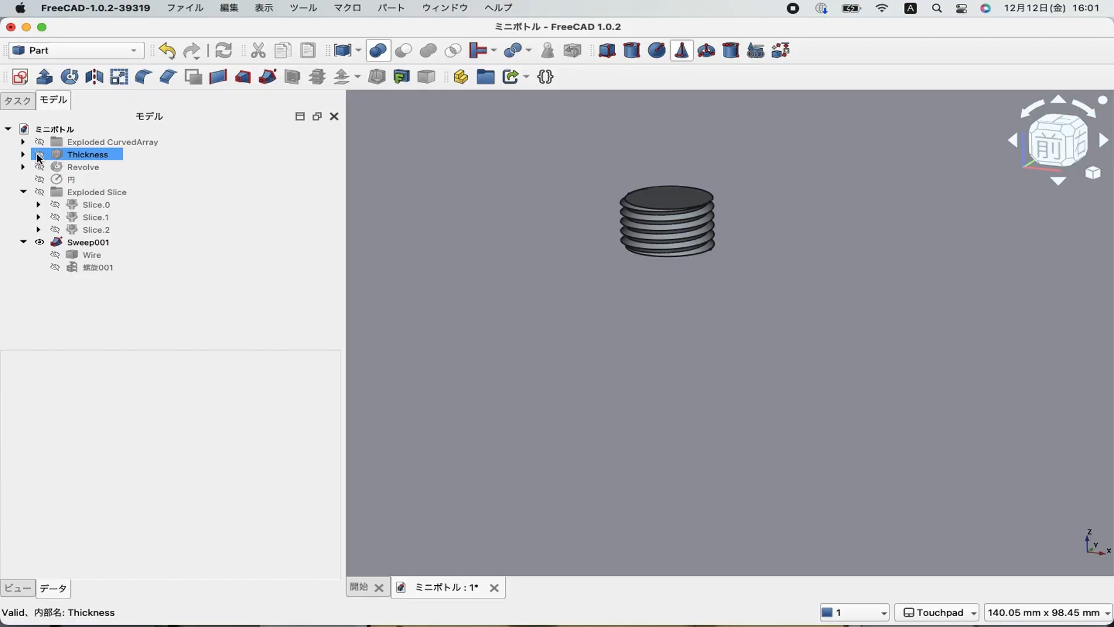
pyautogui.click(39, 155)
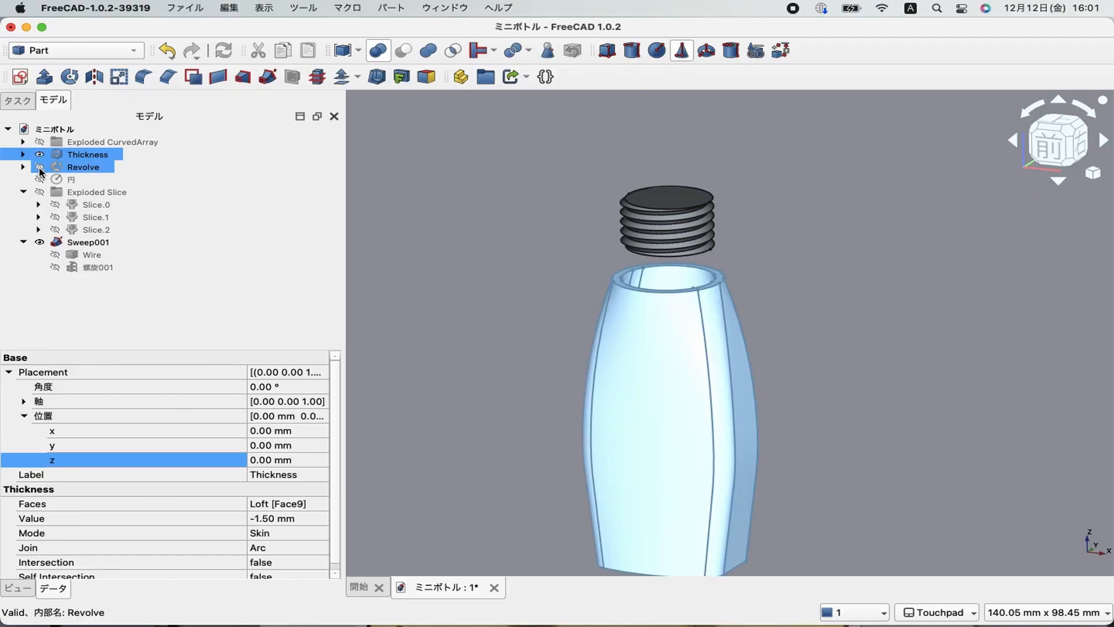
pyautogui.click(41, 170)
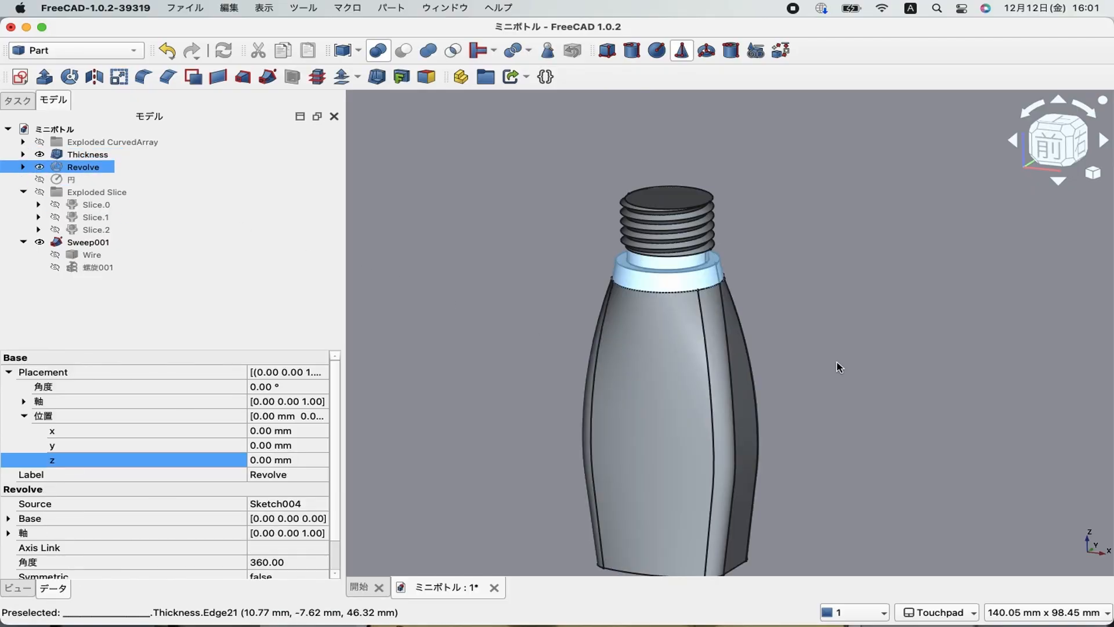
pyautogui.click(839, 294)
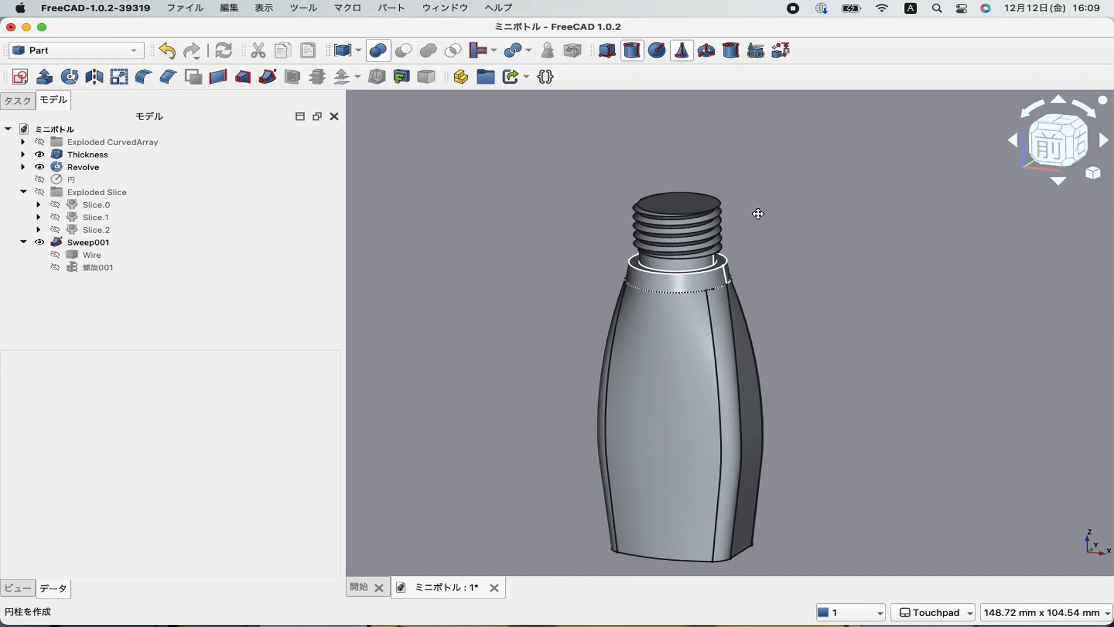
# Create a new sketch attached to the thread's flat top face with the plane (平面) attachment mode
pyautogui.scroll(5, 758, 217)
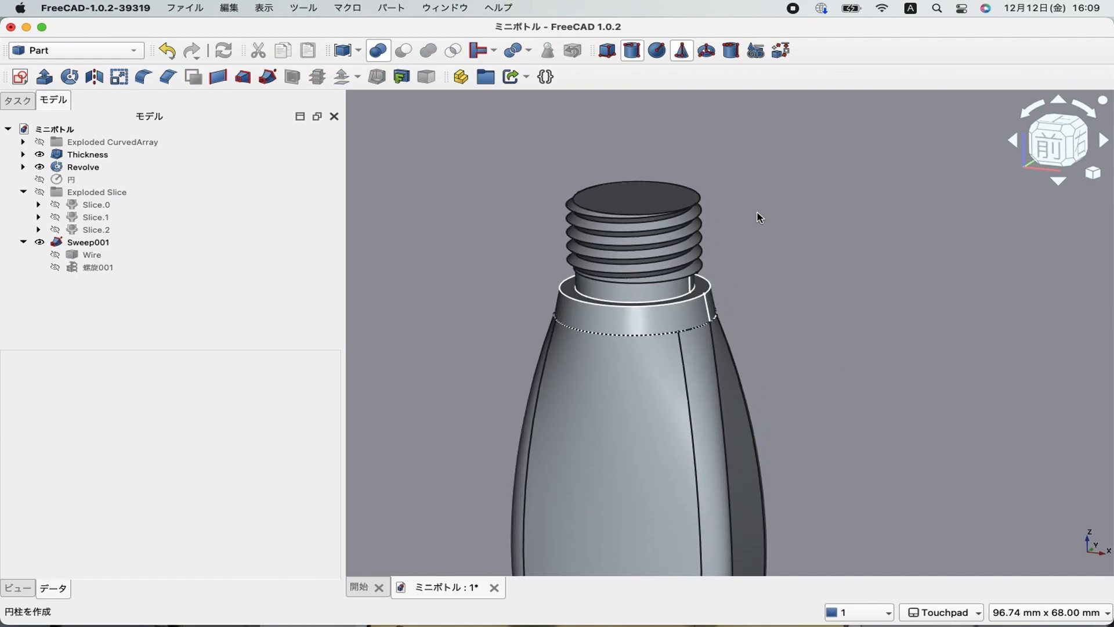
pyautogui.keyDown('shift'); pyautogui.moveTo(757, 213); pyautogui.dragTo(764, 252); pyautogui.keyUp('shift')
pyautogui.click(670, 264)
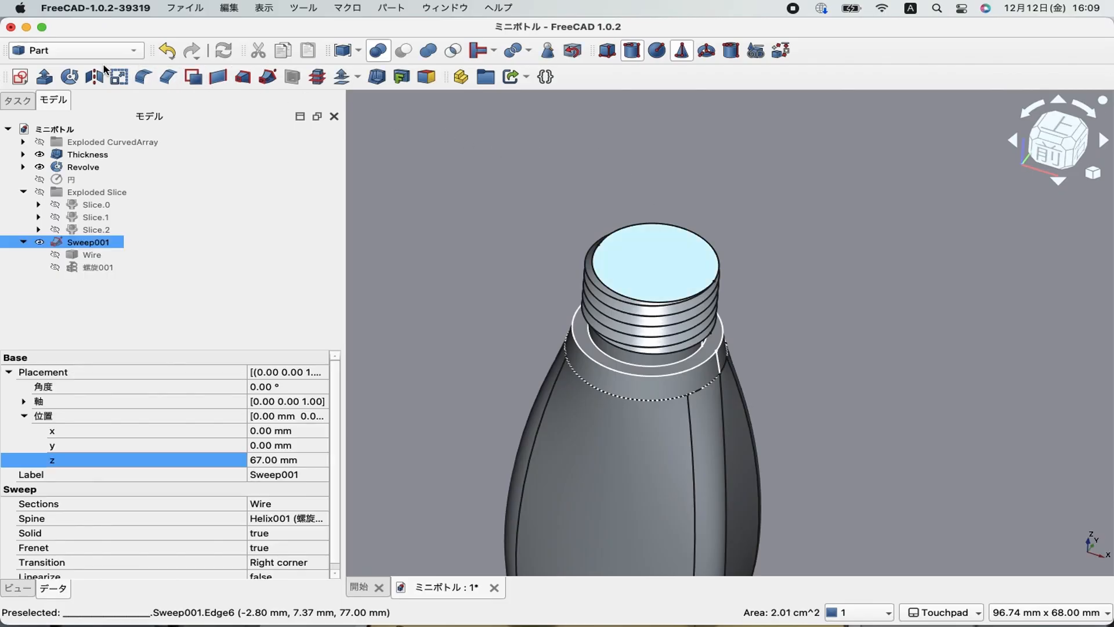
pyautogui.click(21, 77)
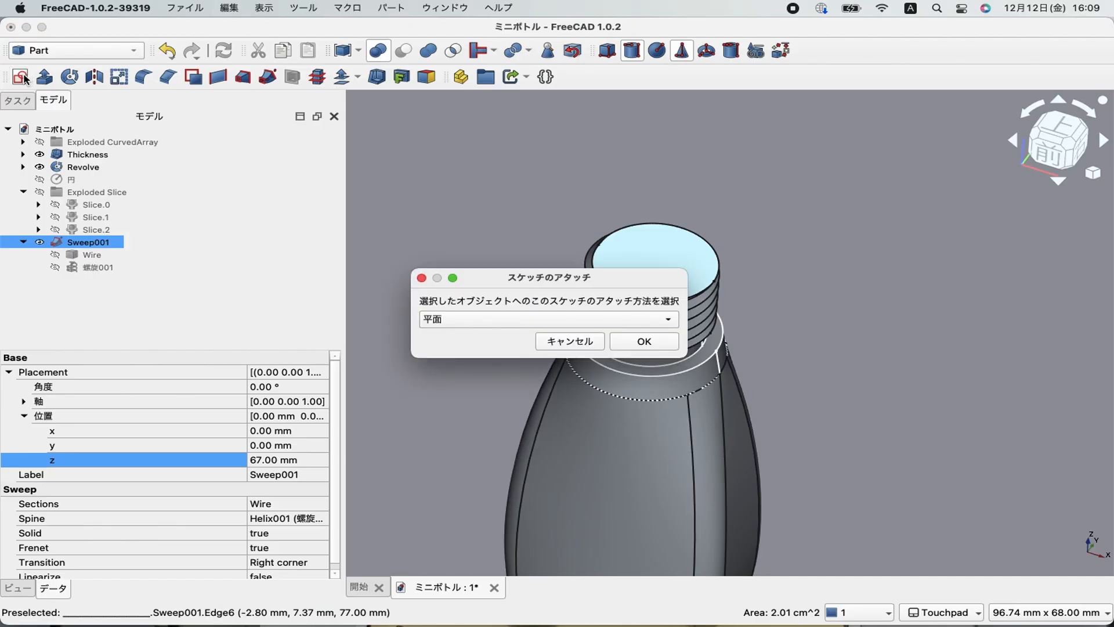
pyautogui.click(645, 342)
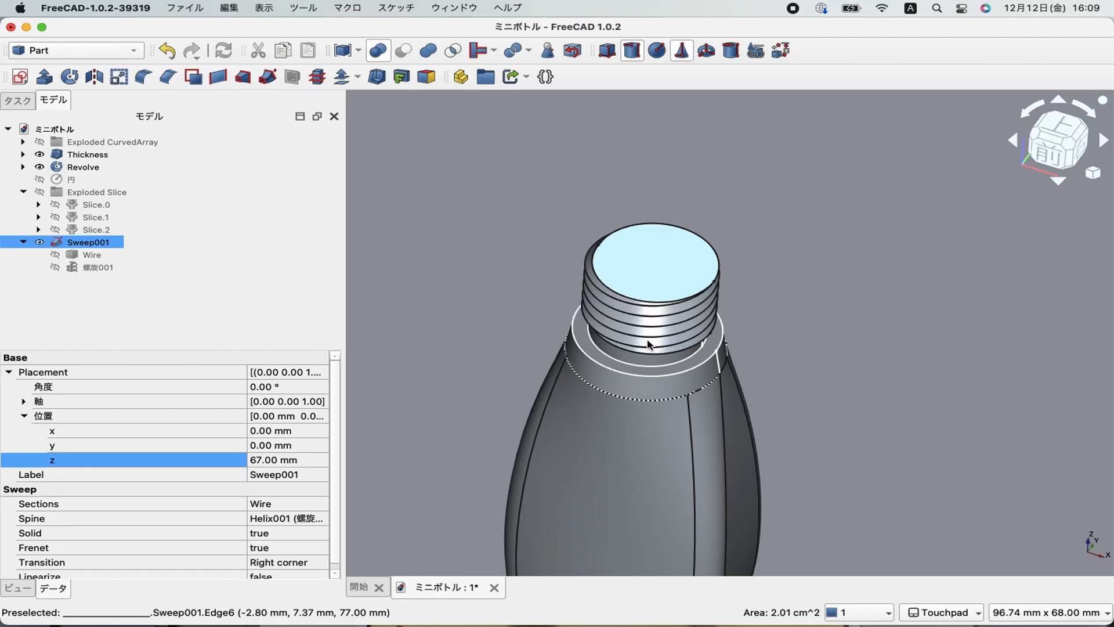
pyautogui.keyDown('shift'); pyautogui.moveTo(719, 369); pyautogui.dragTo(697, 218, button='middle'); pyautogui.keyUp('shift')
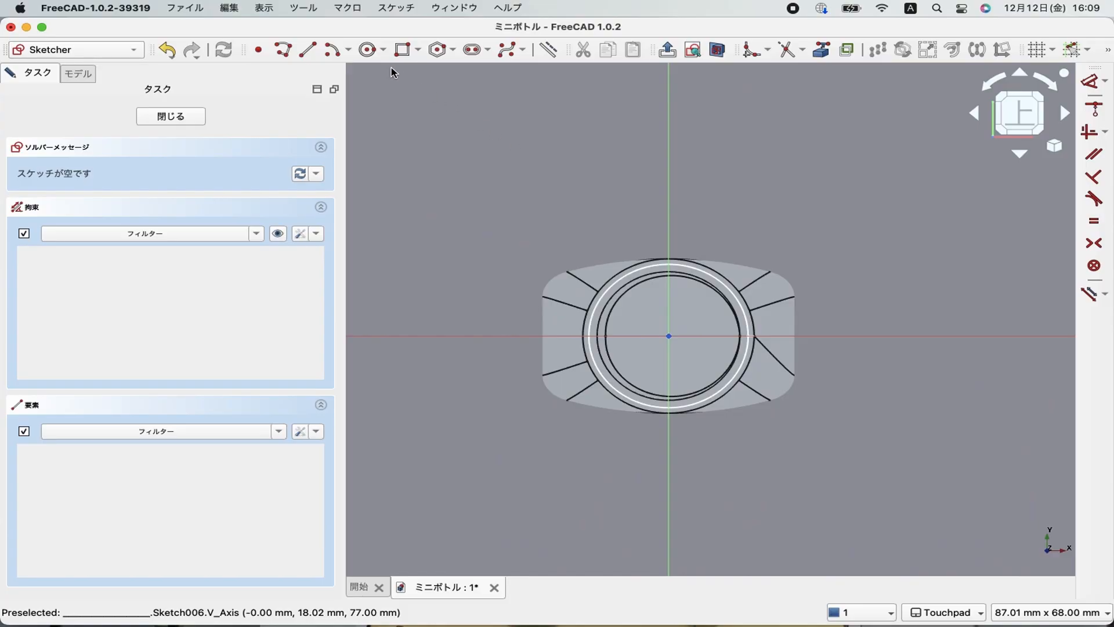
# Draw a circle about 11 mm in diameter centred on the sketch origin
pyautogui.click(372, 51)
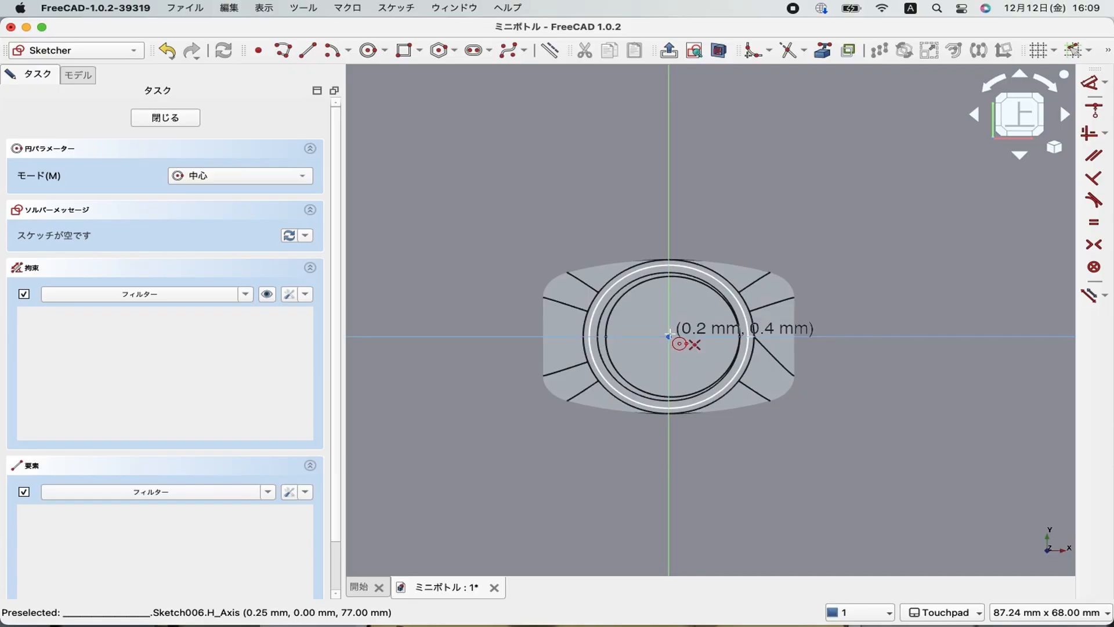
pyautogui.click(669, 335)
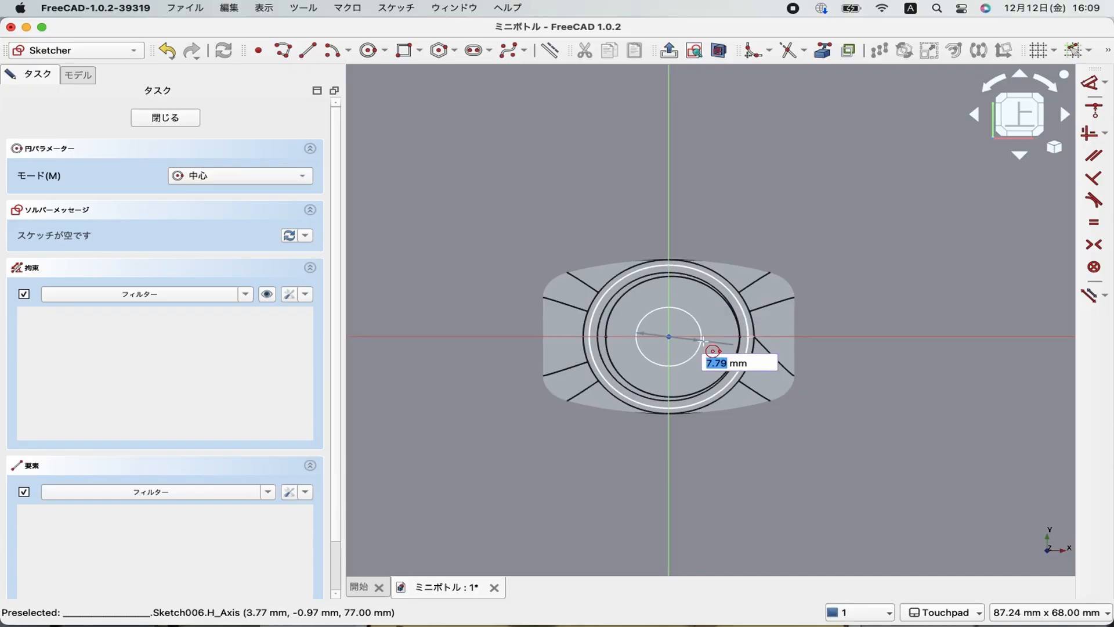
pyautogui.click(714, 345)
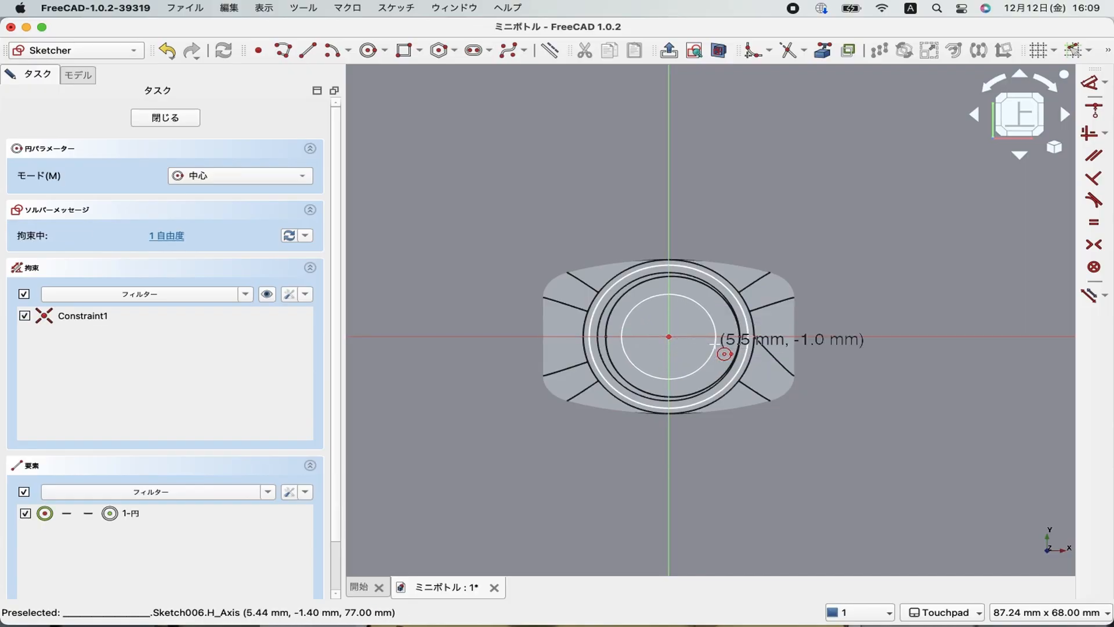
pyautogui.press('Escape')
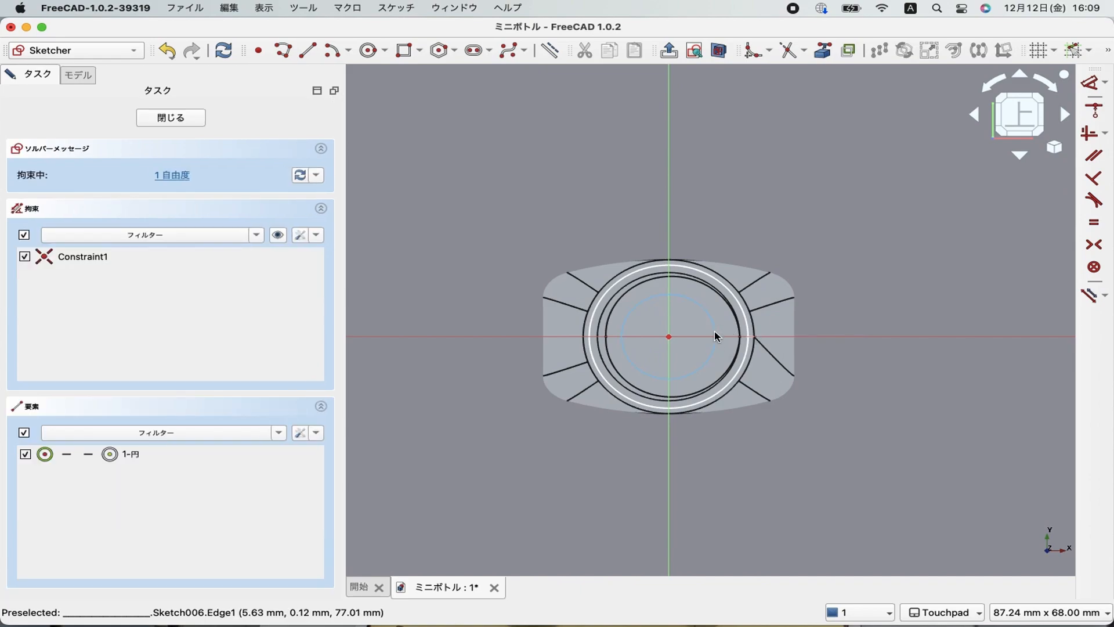
# Constrain the mouth circle's diameter to 12 mm and close the sketch
pyautogui.click(717, 335)
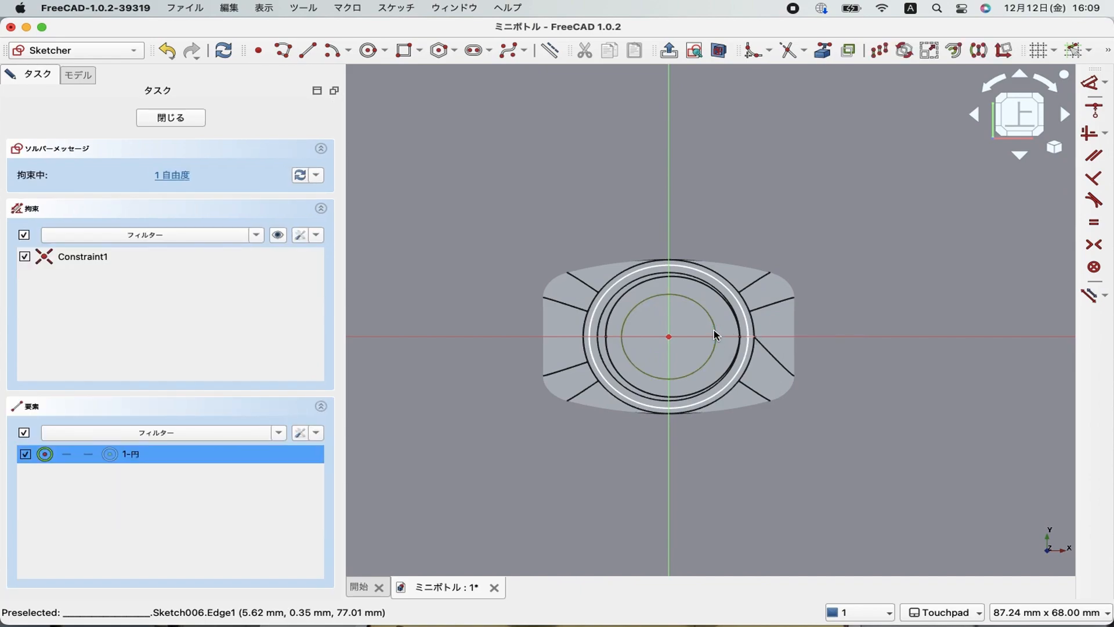
pyautogui.press('d')
pyautogui.click(769, 224)
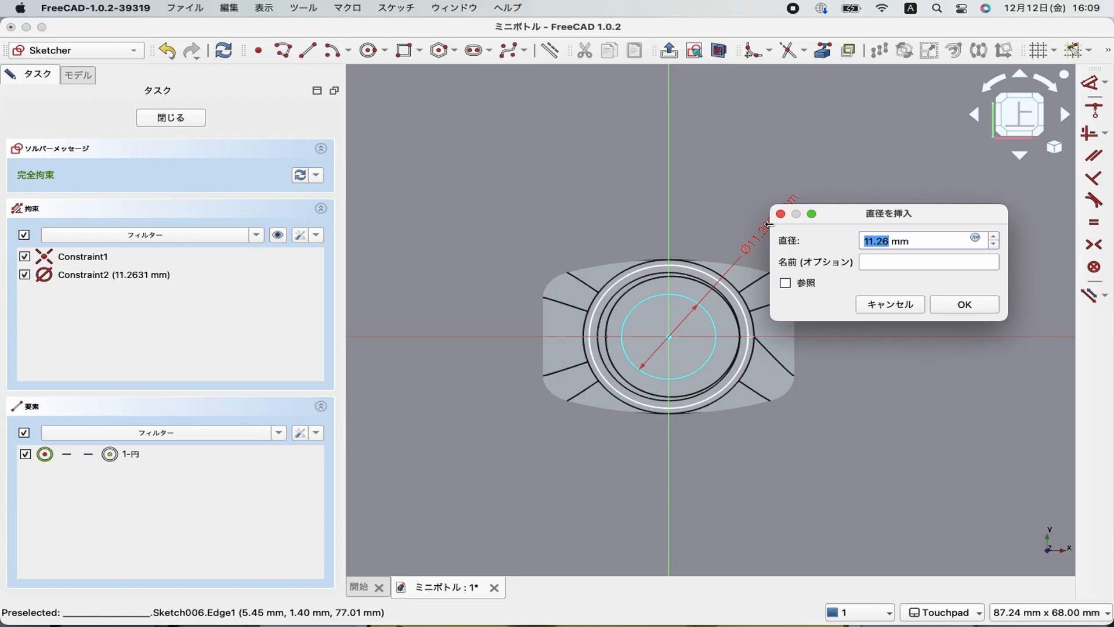
pyautogui.write('12')
pyautogui.press('Return')
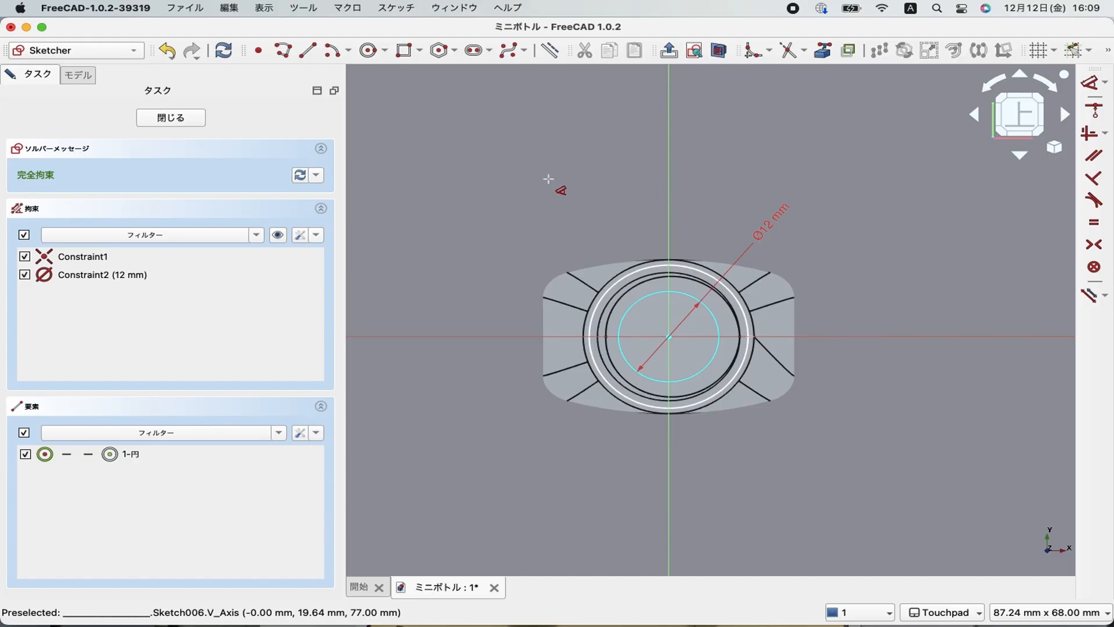
pyautogui.click(185, 122)
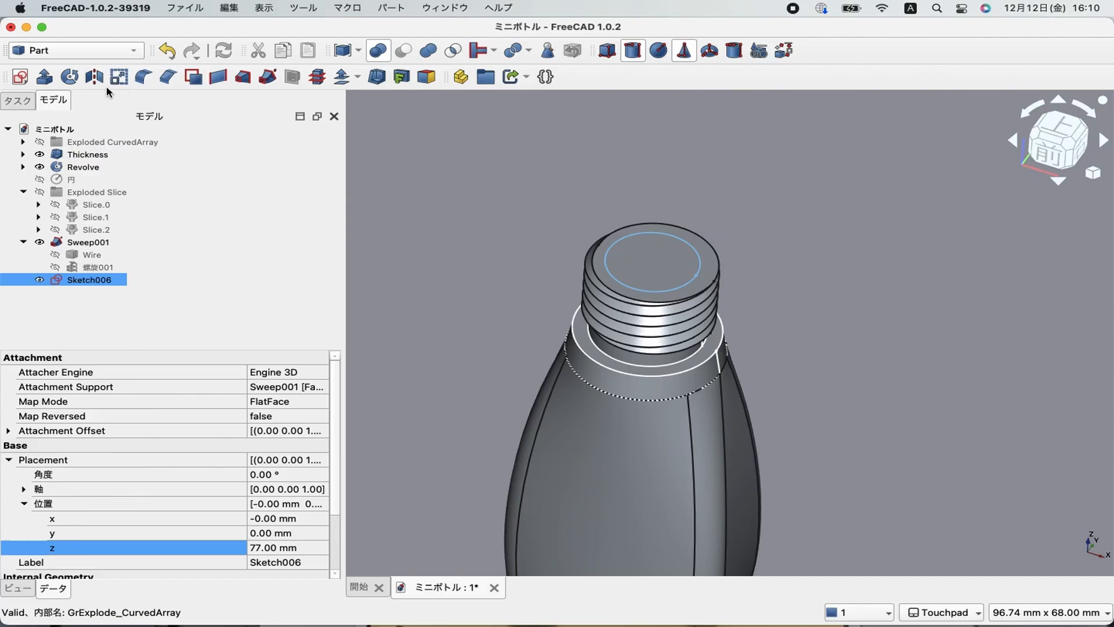
# Extrude the mouth circle sketch along its normal as a solid, 0 mm forward and 15 mm in the reverse direction
pyautogui.click(45, 84)
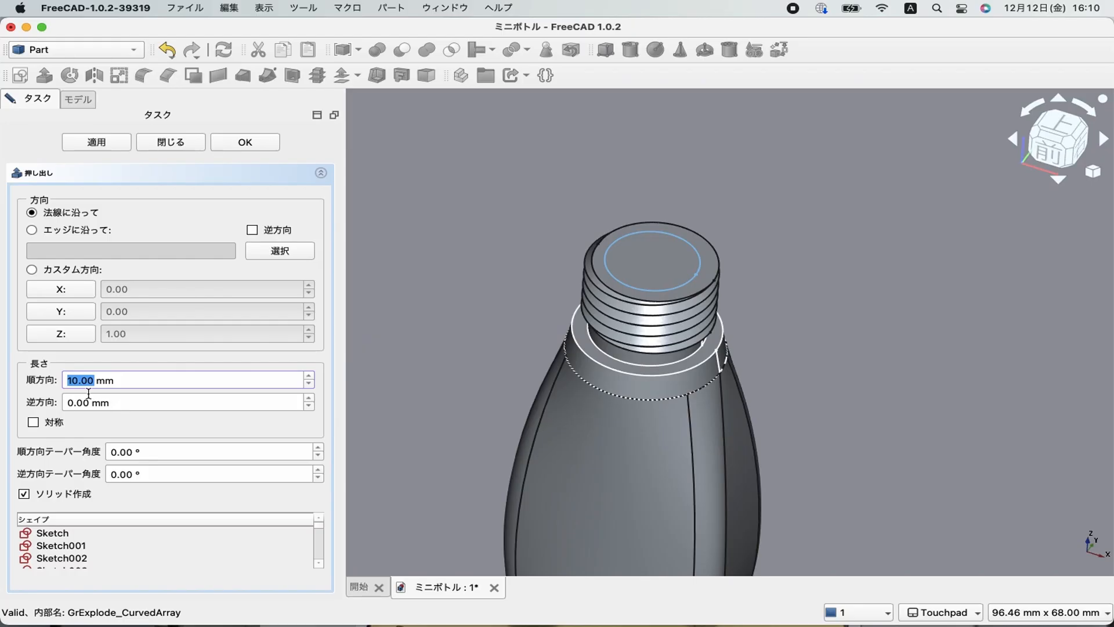
pyautogui.write('0')
pyautogui.moveTo(68, 400); pyautogui.dragTo(90, 402)
pyautogui.write('15')
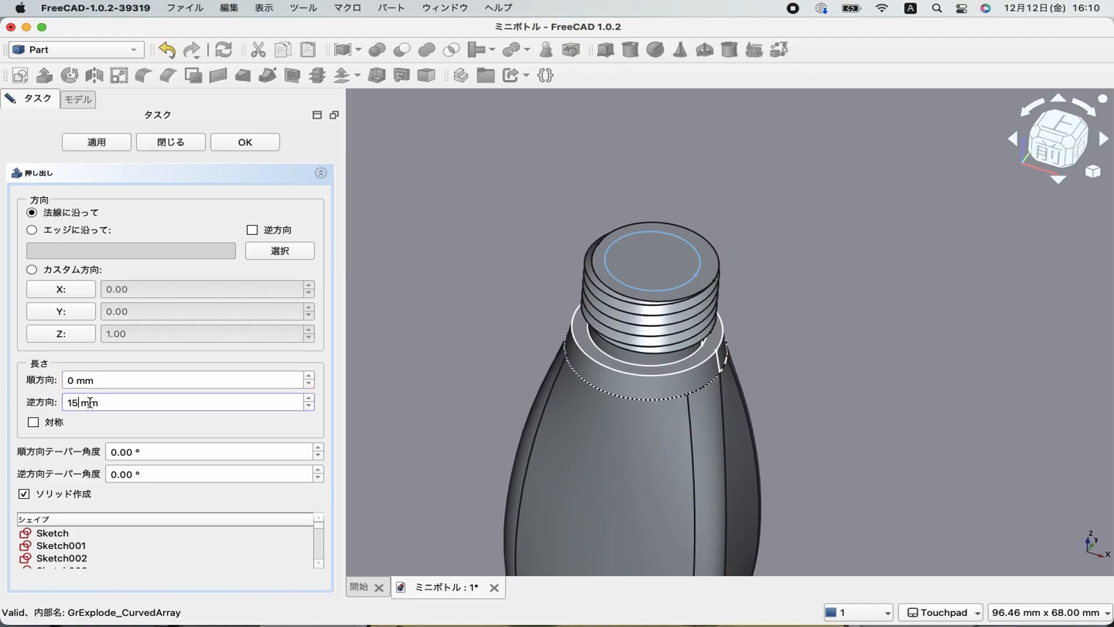
pyautogui.click(245, 142)
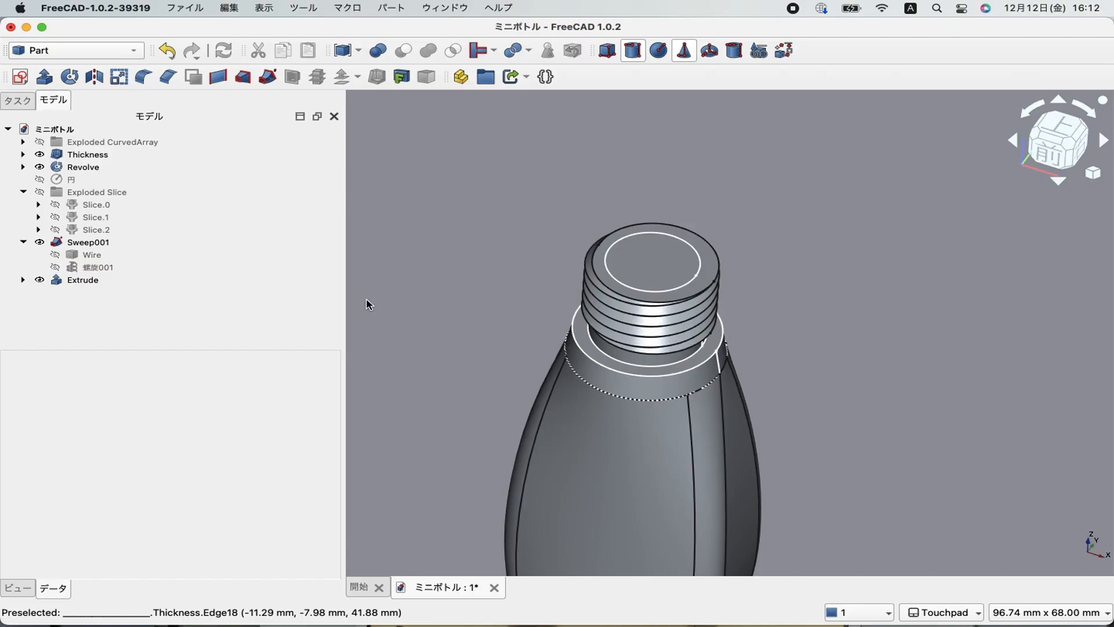
# Cut the extruded mouth cylinder out of the Sweep001 thread solid with a Boolean cut
pyautogui.click(156, 264)
pyautogui.click(98, 255)
pyautogui.click(102, 243)
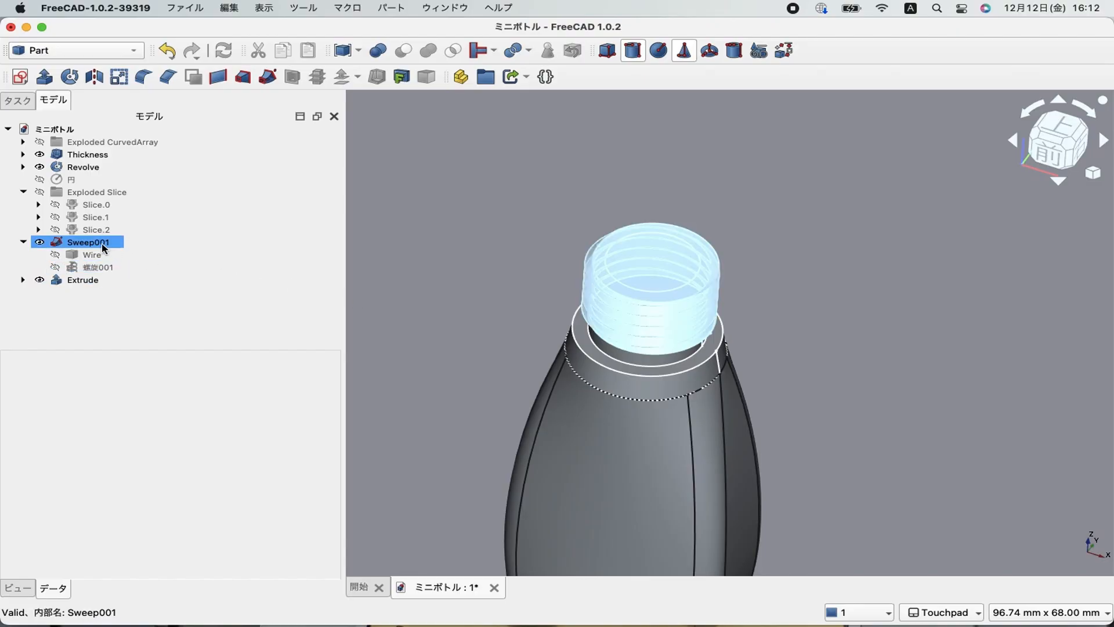
pyautogui.keyDown('ctrl'); pyautogui.click(97, 283); pyautogui.keyUp('ctrl')
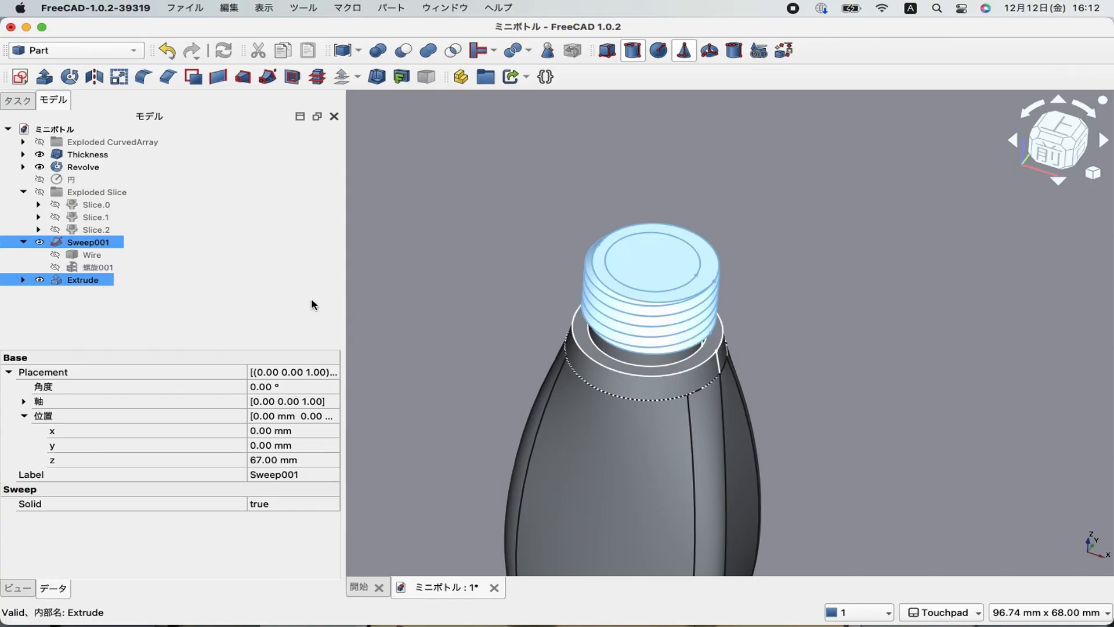
pyautogui.click(404, 54)
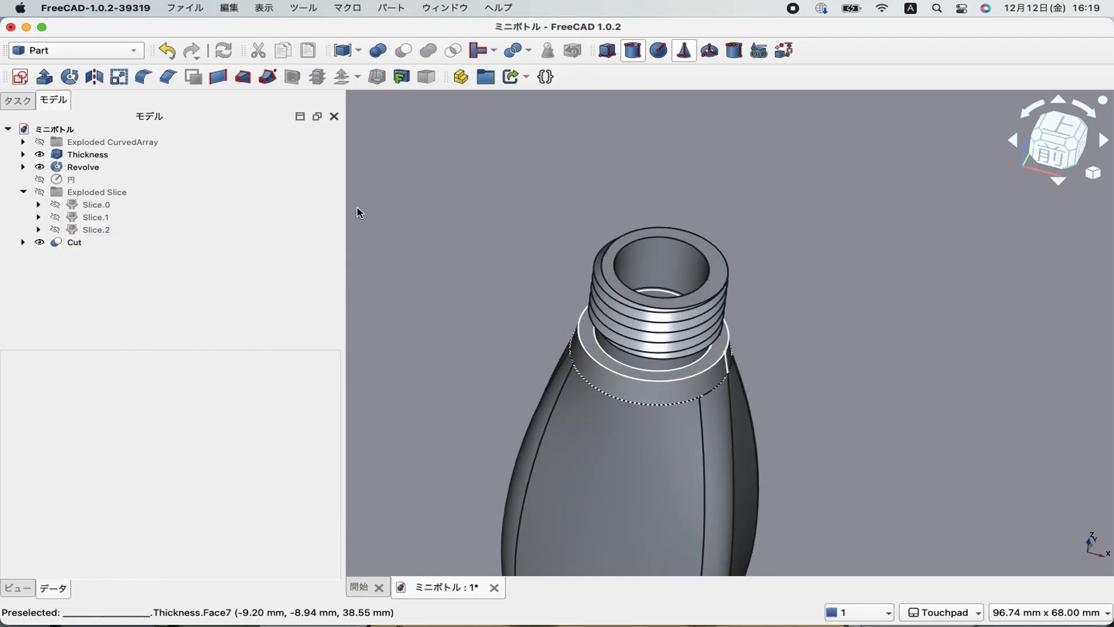
# Fuse the Thickness bottle body, the Revolve neck ring and the Cut thread into one solid
pyautogui.click(101, 157)
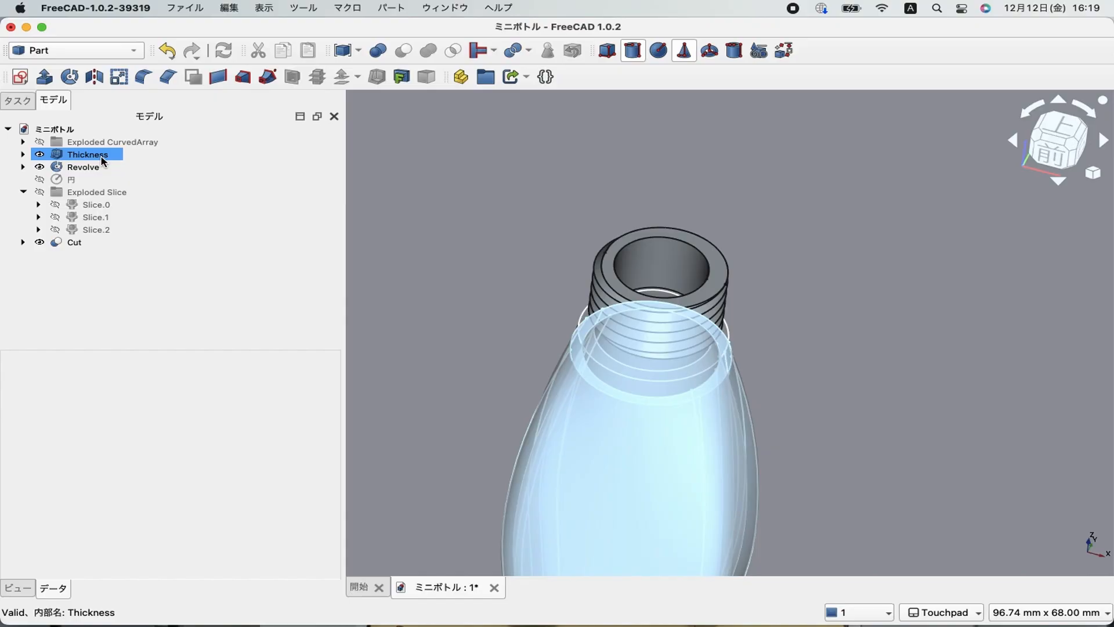
pyautogui.keyDown('shift'); pyautogui.click(101, 165); pyautogui.keyUp('shift')
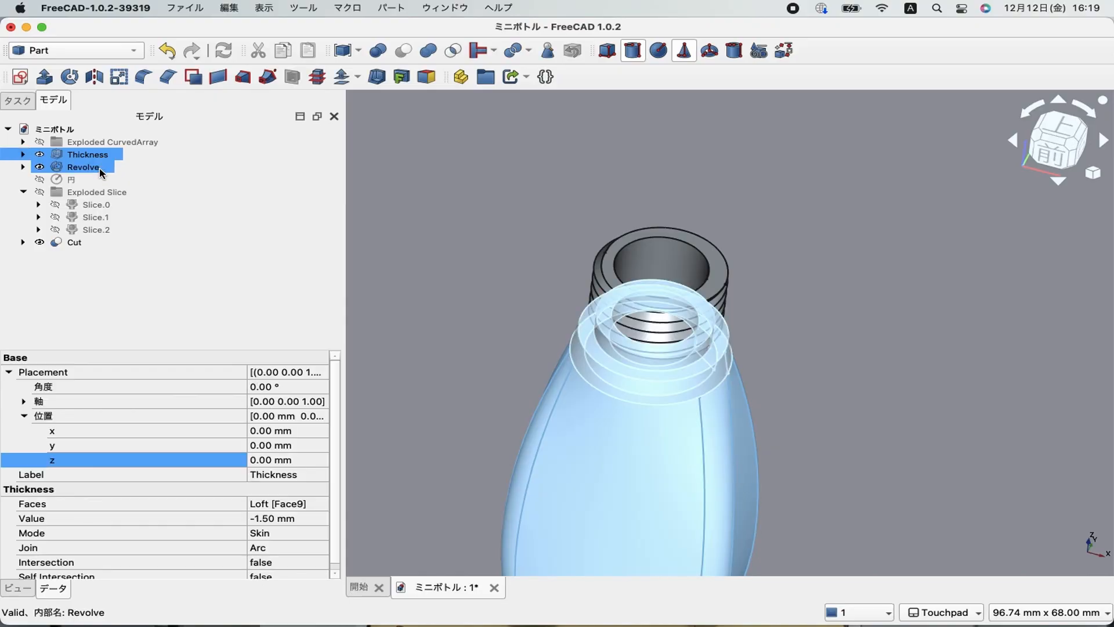
pyautogui.keyDown('shift'); pyautogui.click(176, 183); pyautogui.keyUp('shift')
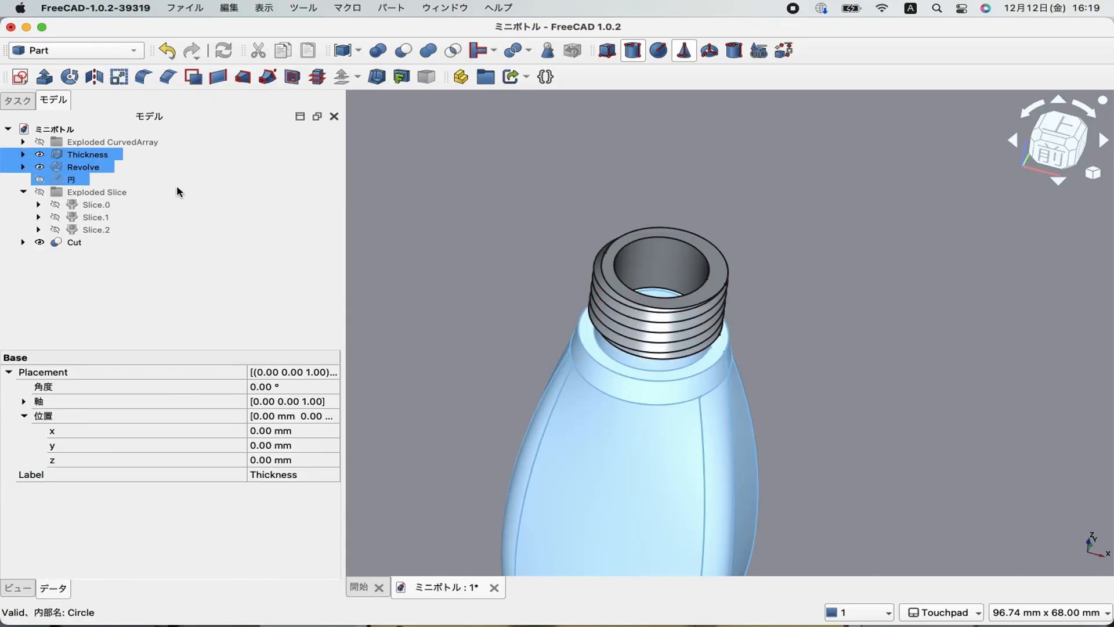
pyautogui.keyDown('super'); pyautogui.click(79, 243); pyautogui.keyUp('super')
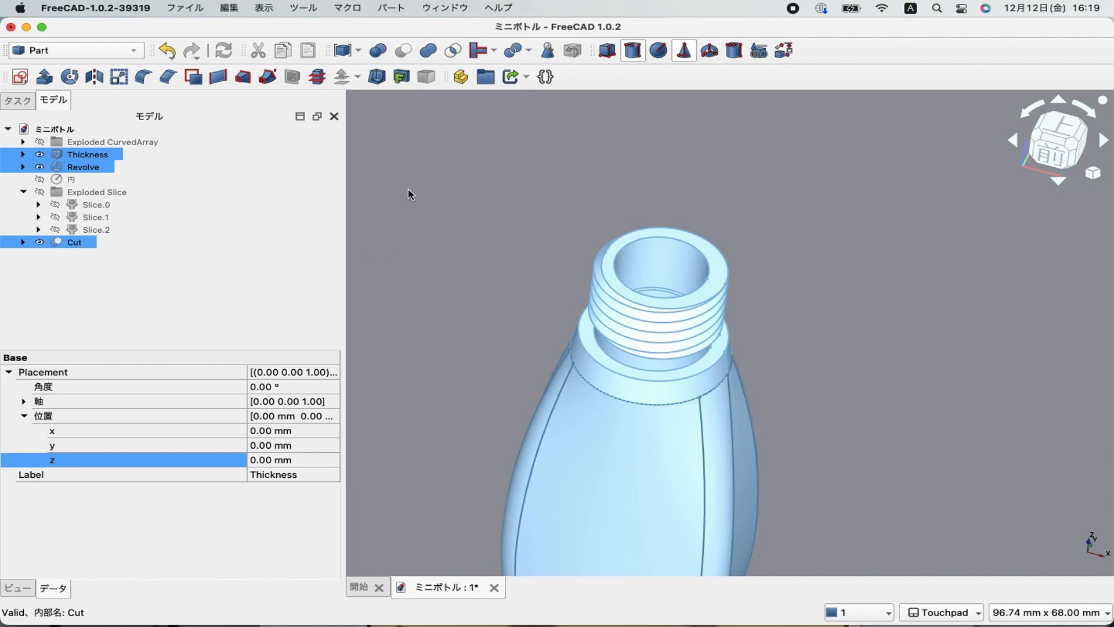
pyautogui.click(430, 51)
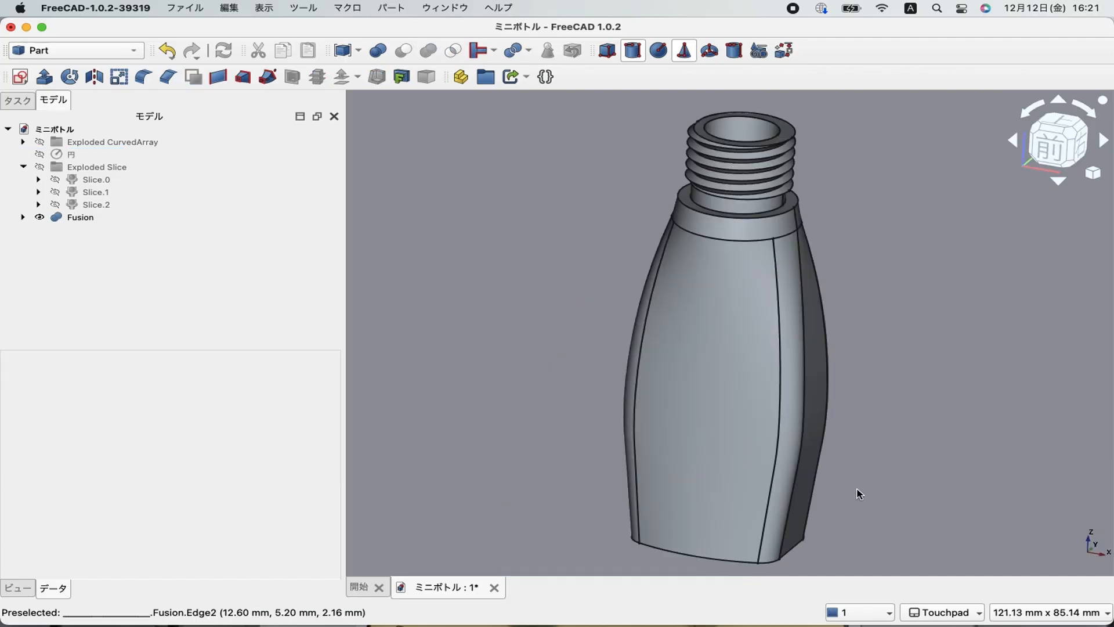
# Fillet all the edges around the bottle's bottom face with a constant radius of 1 mm
pyautogui.keyDown('alt'); pyautogui.moveTo(858, 491); pyautogui.dragTo(834, 310); pyautogui.keyUp('alt')
pyautogui.click(834, 310)
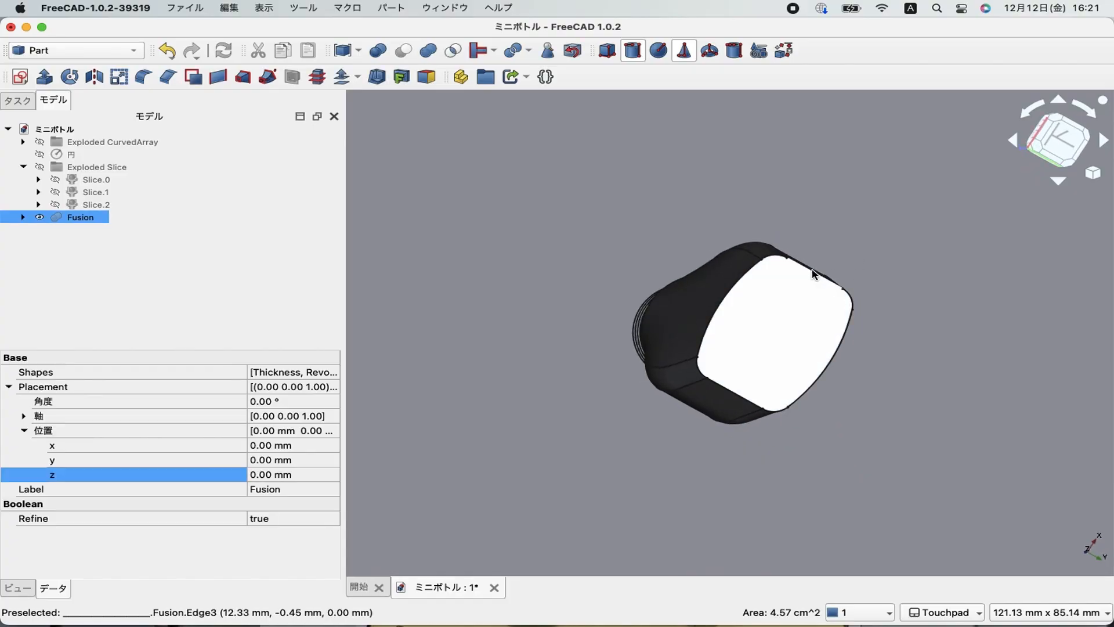
pyautogui.click(851, 244)
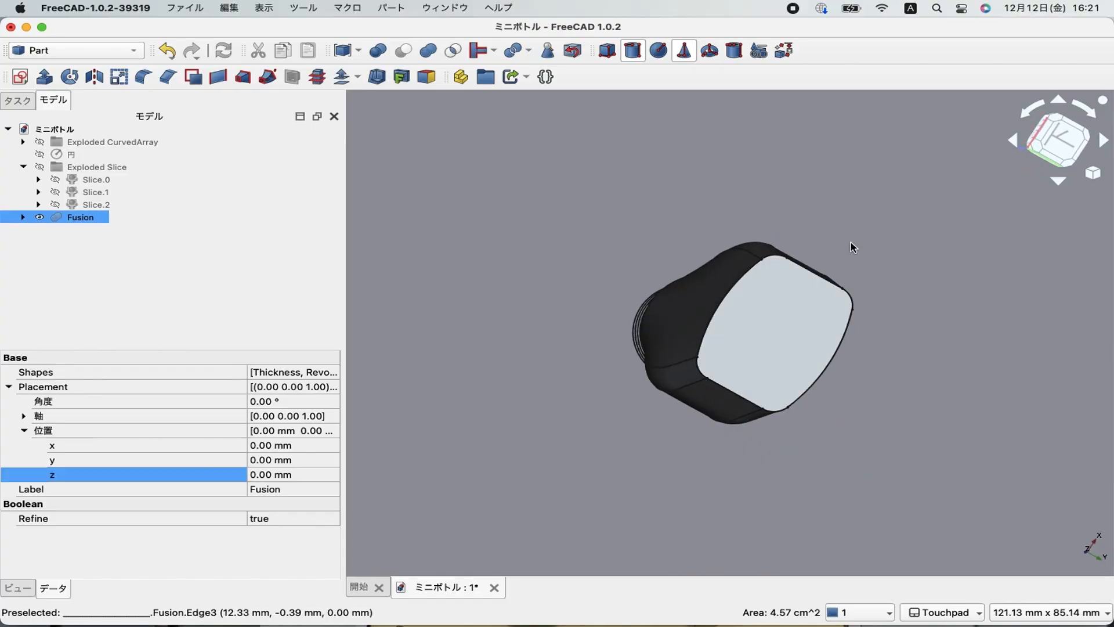
pyautogui.click(812, 274)
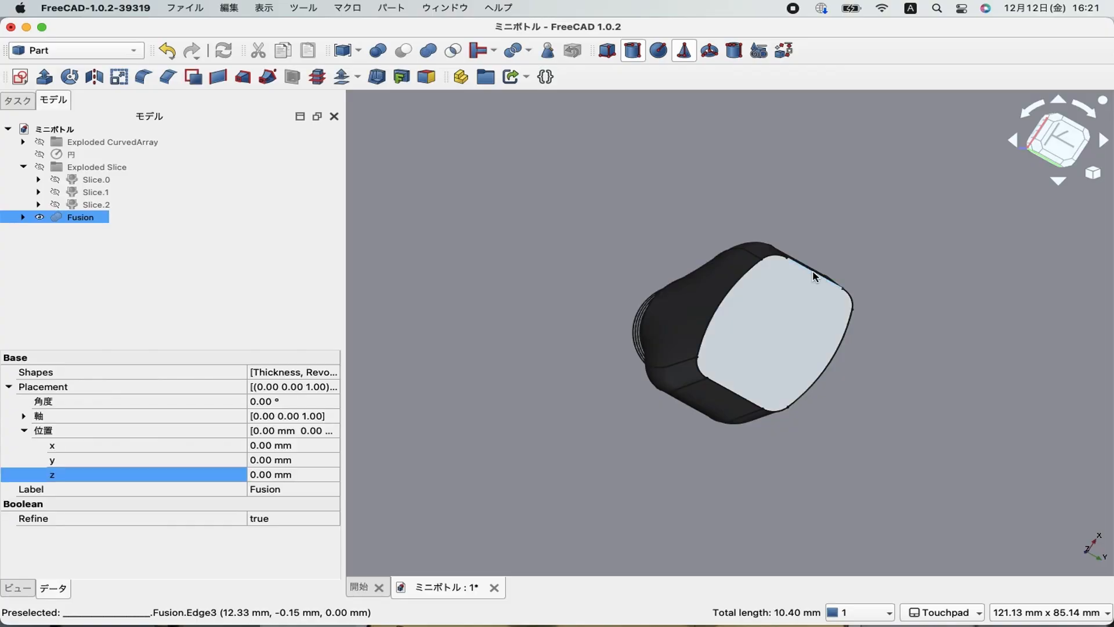
pyautogui.keyDown('ctrl'); pyautogui.click(782, 260); pyautogui.keyUp('ctrl')
pyautogui.keyDown('ctrl'); pyautogui.click(738, 286); pyautogui.keyUp('ctrl')
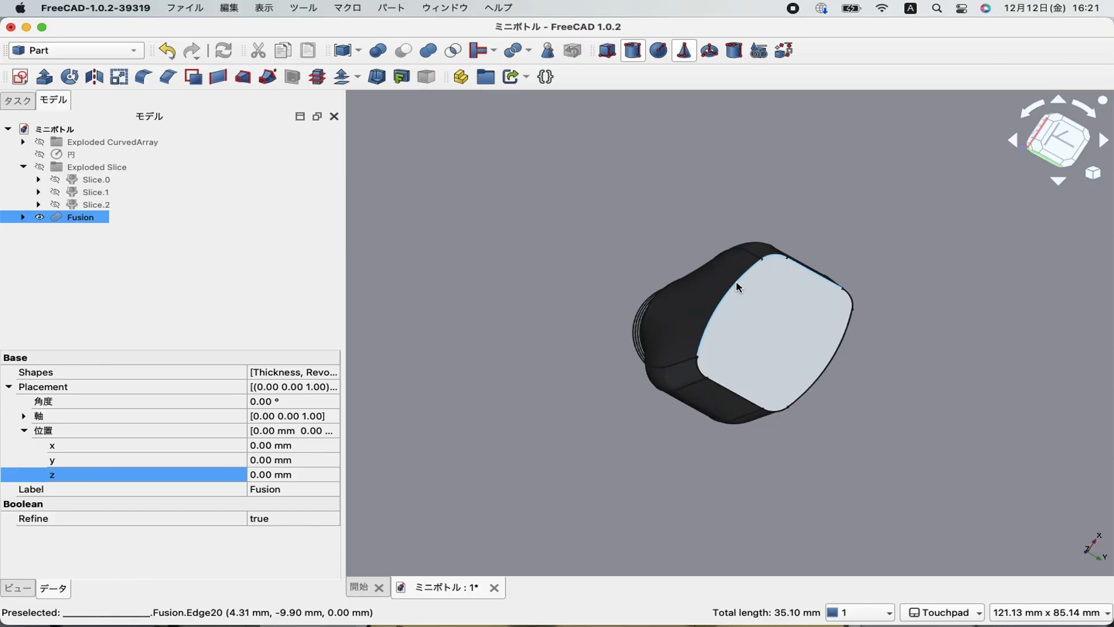
pyautogui.keyDown('ctrl'); pyautogui.click(704, 376); pyautogui.keyUp('ctrl')
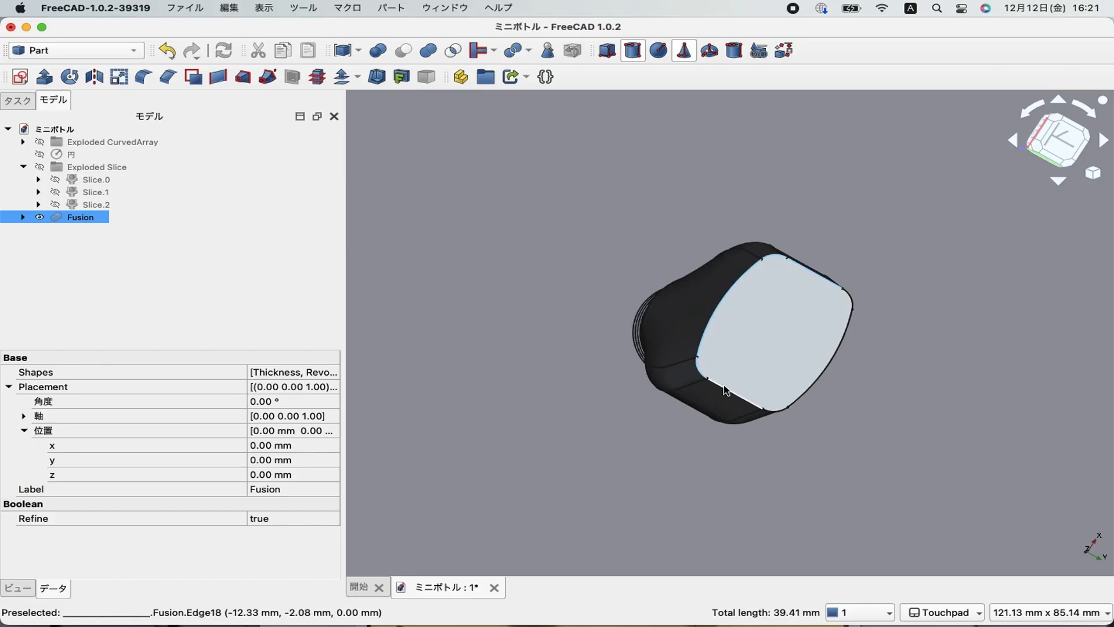
pyautogui.keyDown('ctrl'); pyautogui.click(736, 394); pyautogui.keyUp('ctrl')
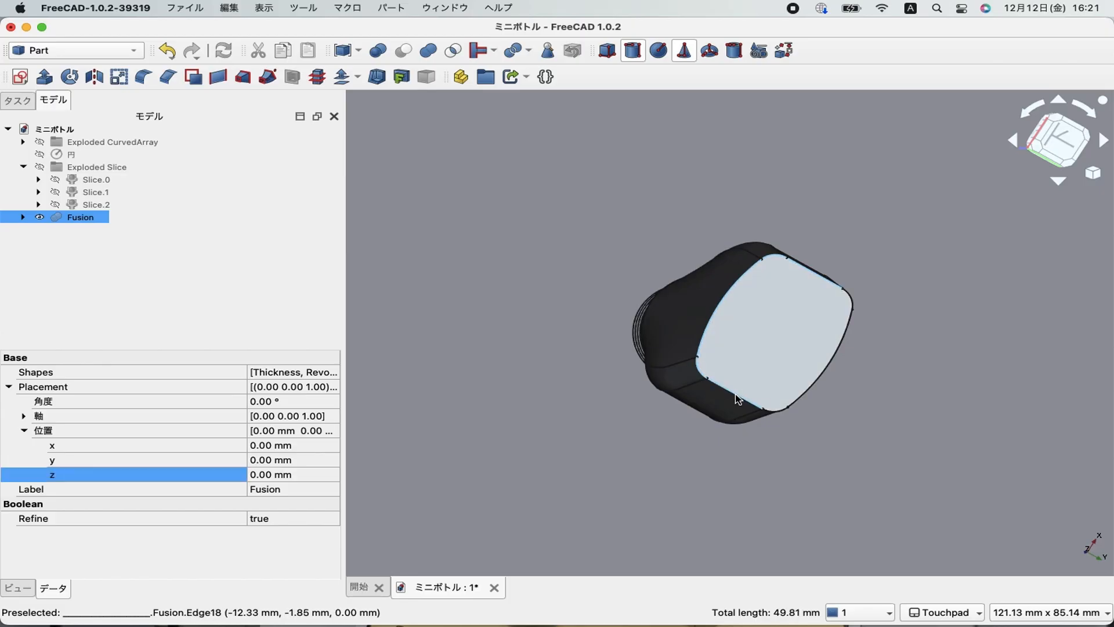
pyautogui.keyDown('ctrl'); pyautogui.click(775, 410); pyautogui.keyUp('ctrl')
pyautogui.keyDown('ctrl'); pyautogui.click(809, 393); pyautogui.keyUp('ctrl')
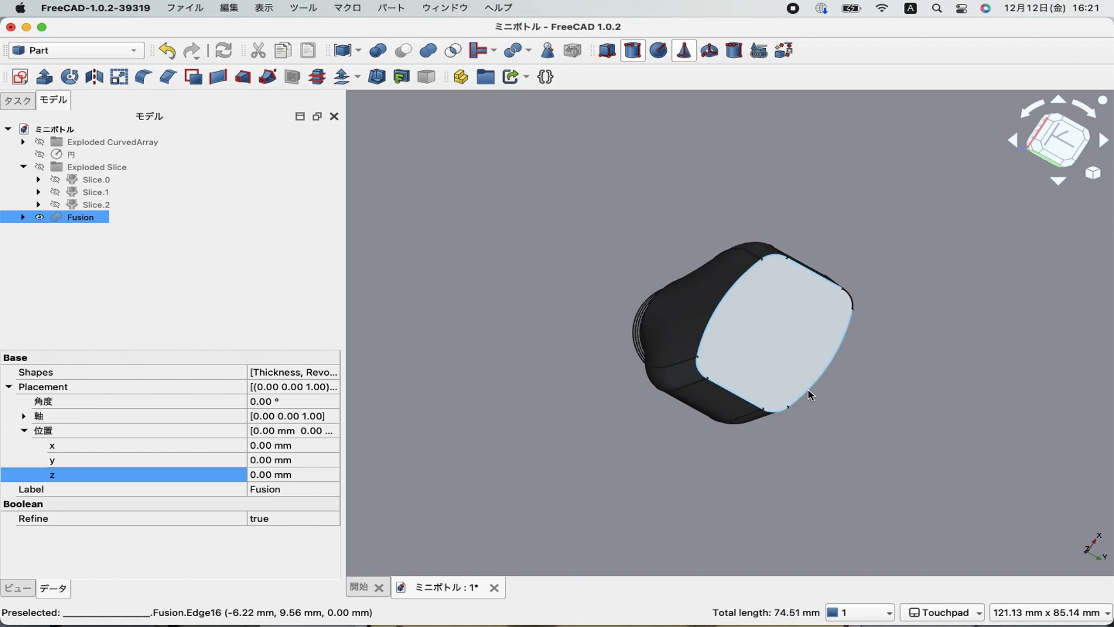
pyautogui.keyDown('ctrl'); pyautogui.click(853, 300); pyautogui.keyUp('ctrl')
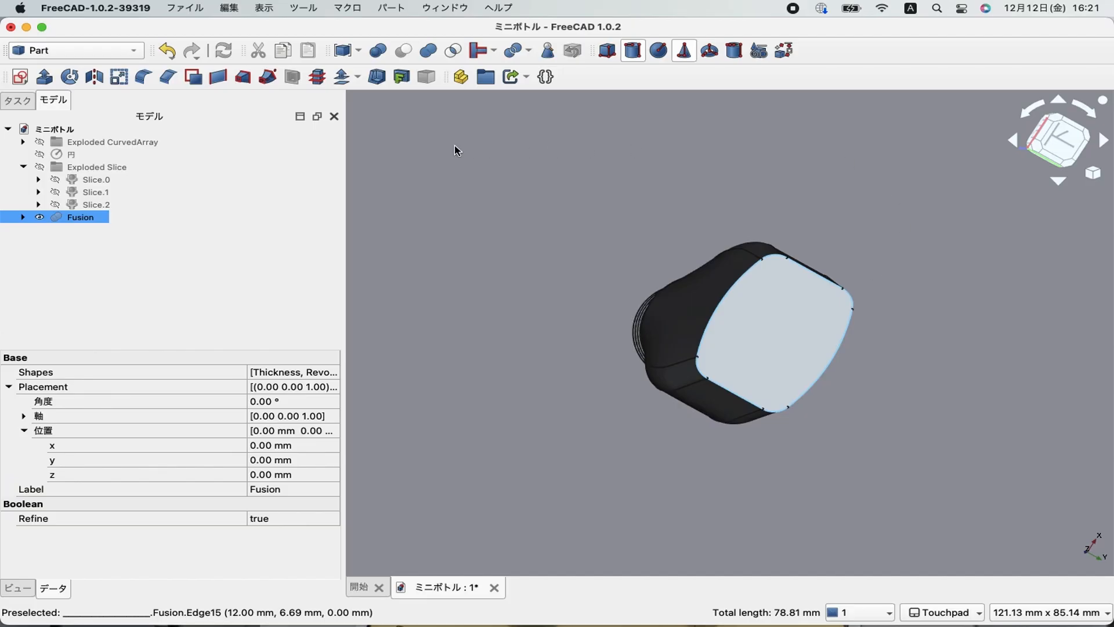
pyautogui.click(146, 78)
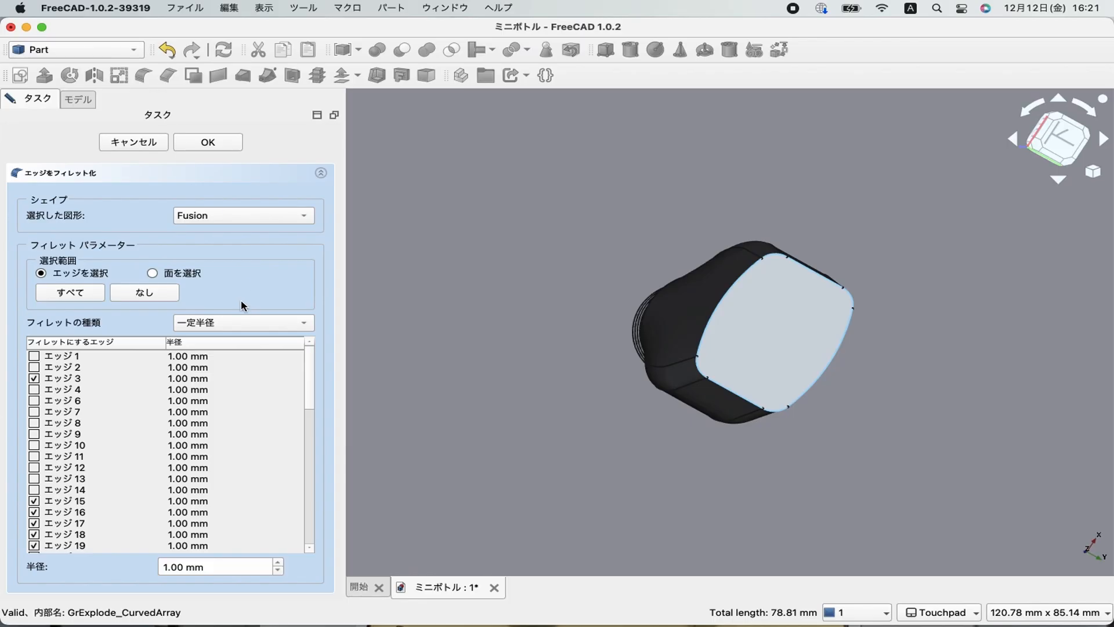
pyautogui.click(200, 143)
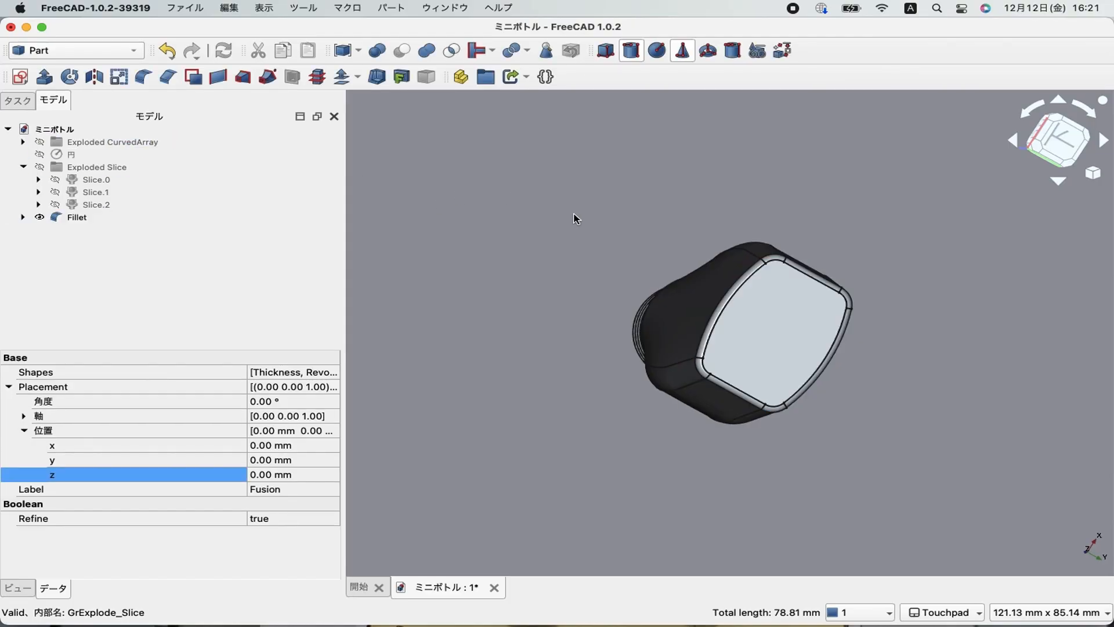
# Rename the Fillet object in the model tree as 本体
pyautogui.keyDown('shift'); pyautogui.moveTo(661, 214); pyautogui.dragTo(775, 289); pyautogui.keyUp('shift')
pyautogui.click(775, 289)
pyautogui.keyDown('shift'); pyautogui.moveTo(909, 325); pyautogui.dragTo(905, 417); pyautogui.keyUp('shift')
pyautogui.click(888, 262)
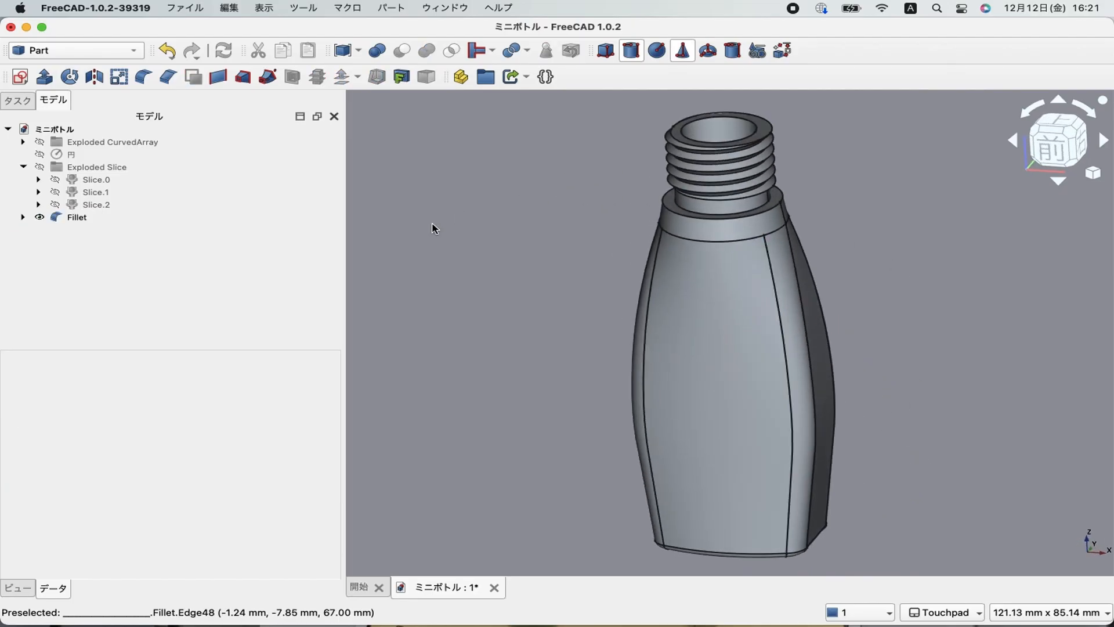
pyautogui.click(79, 219)
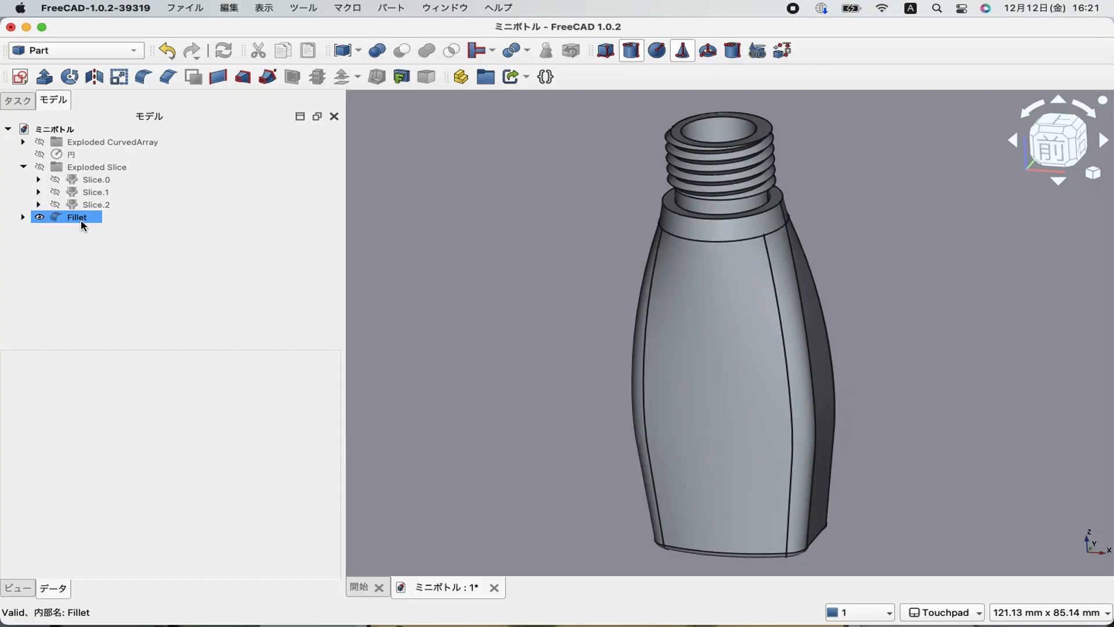
pyautogui.rightClick(79, 221)
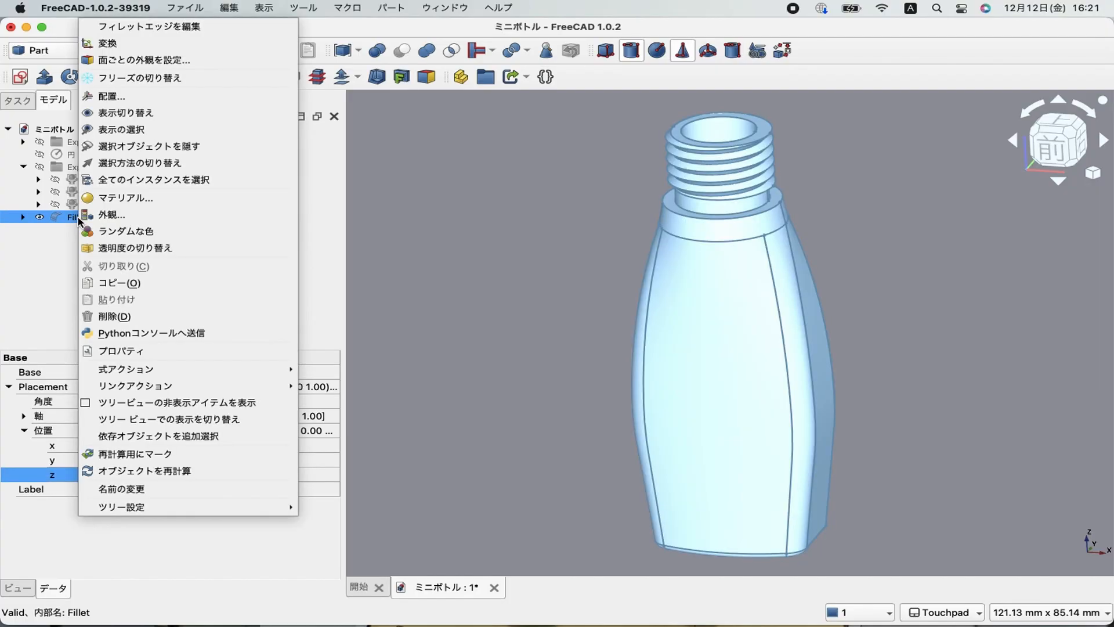
pyautogui.click(185, 489)
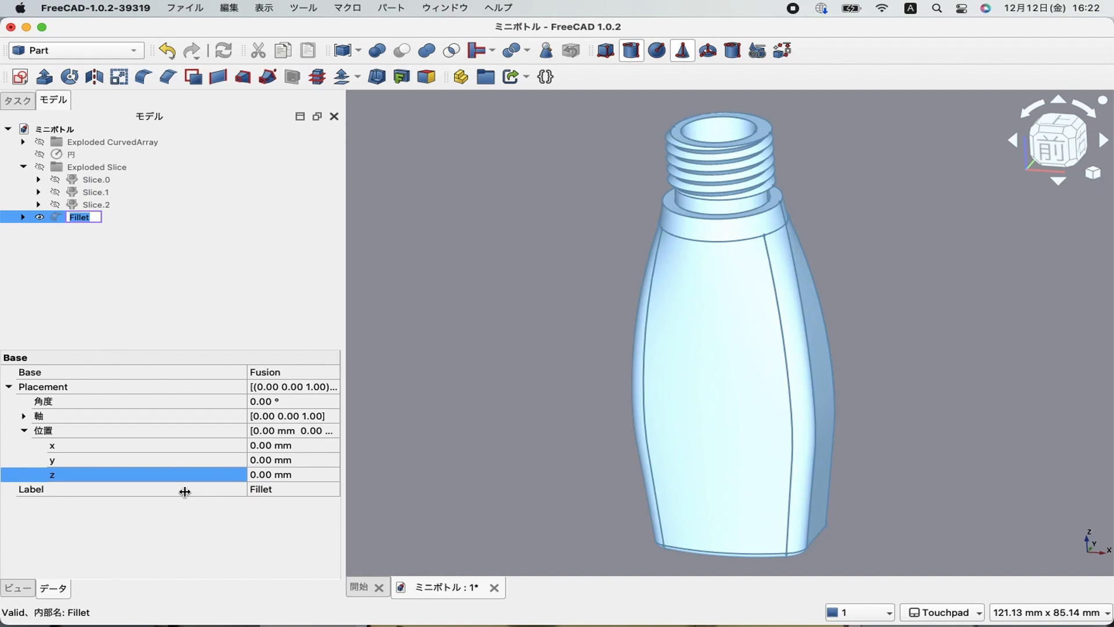
pyautogui.hotkey('ctrl', 'space')
pyautogui.write('ほ')
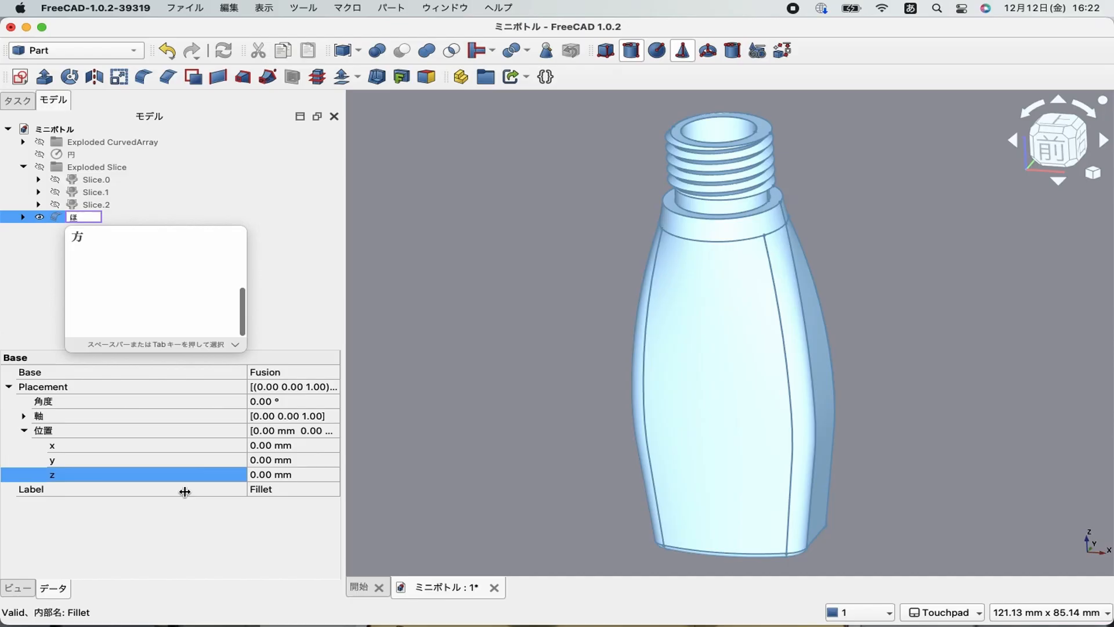
pyautogui.write('んたい')
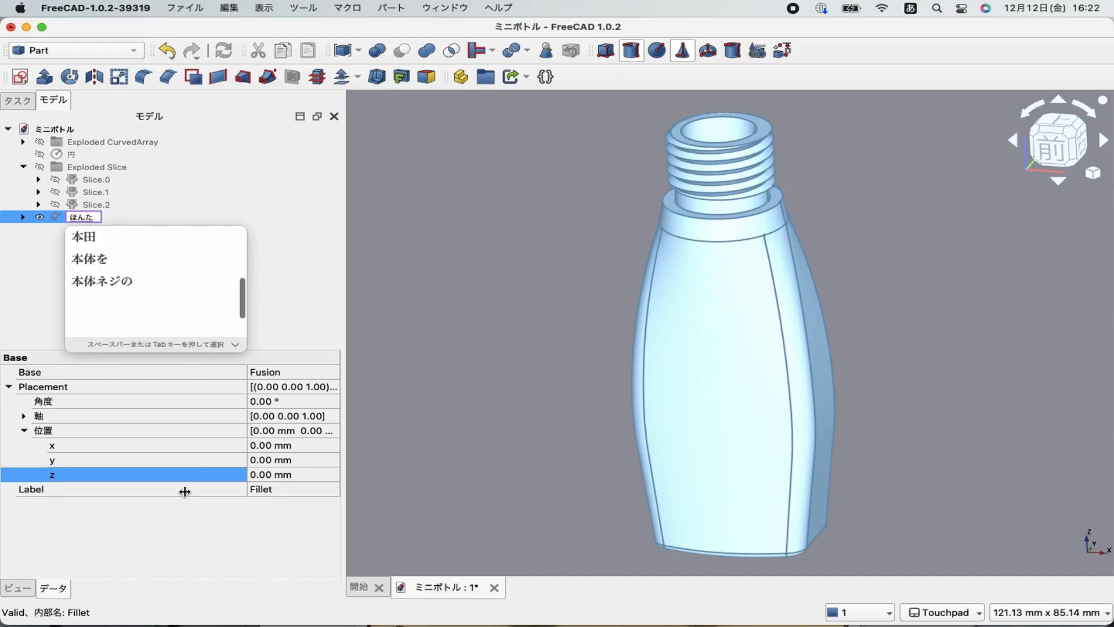
pyautogui.press('Return')
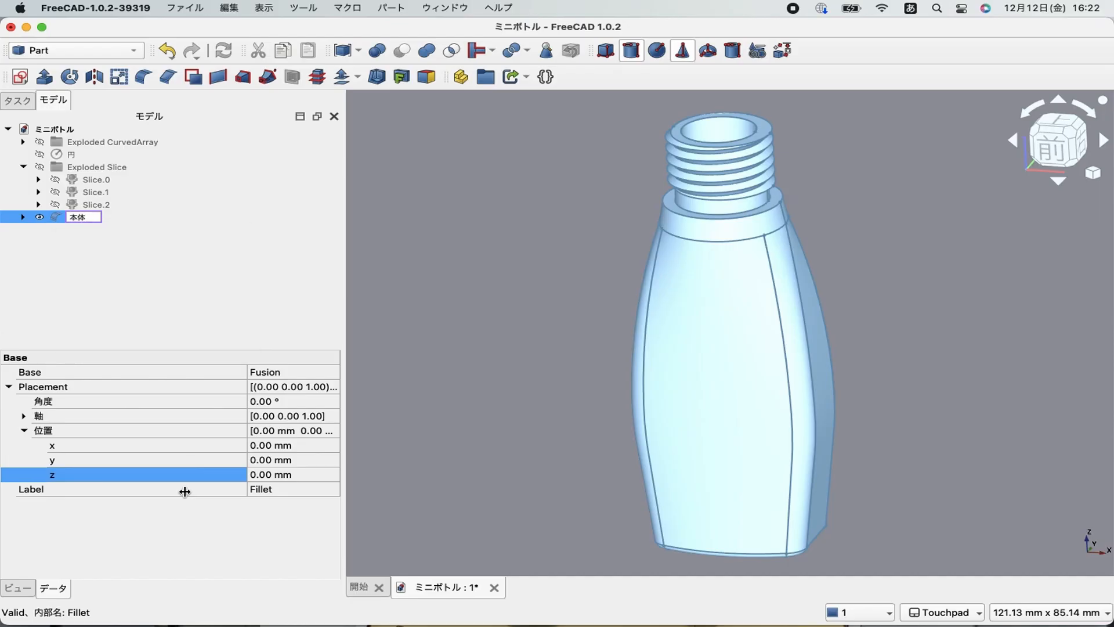
pyautogui.press('Return')
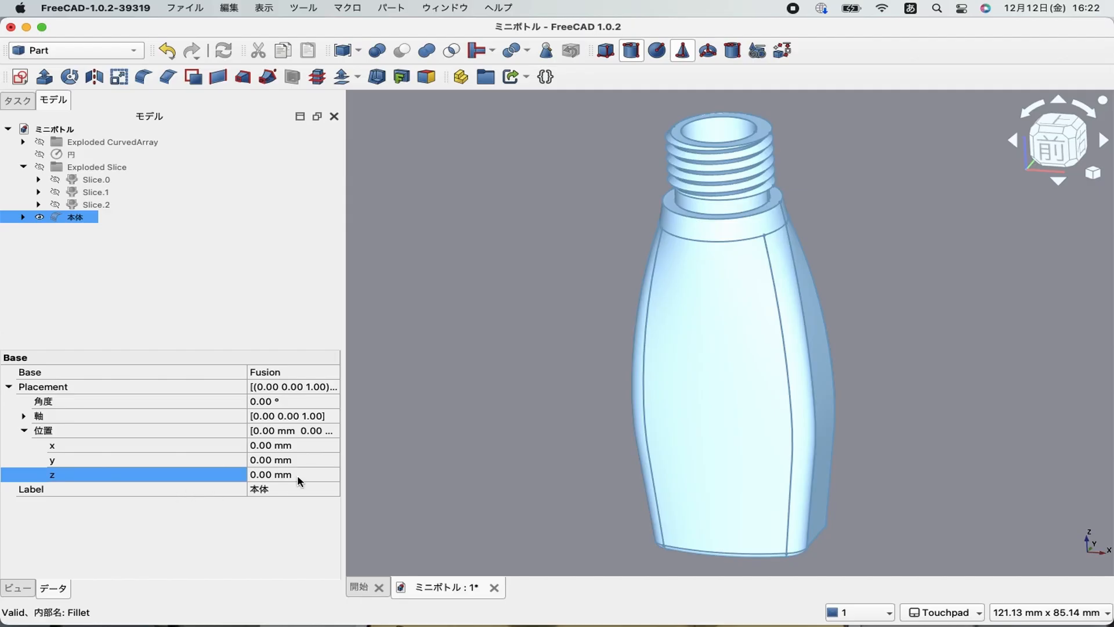
pyautogui.click(441, 323)
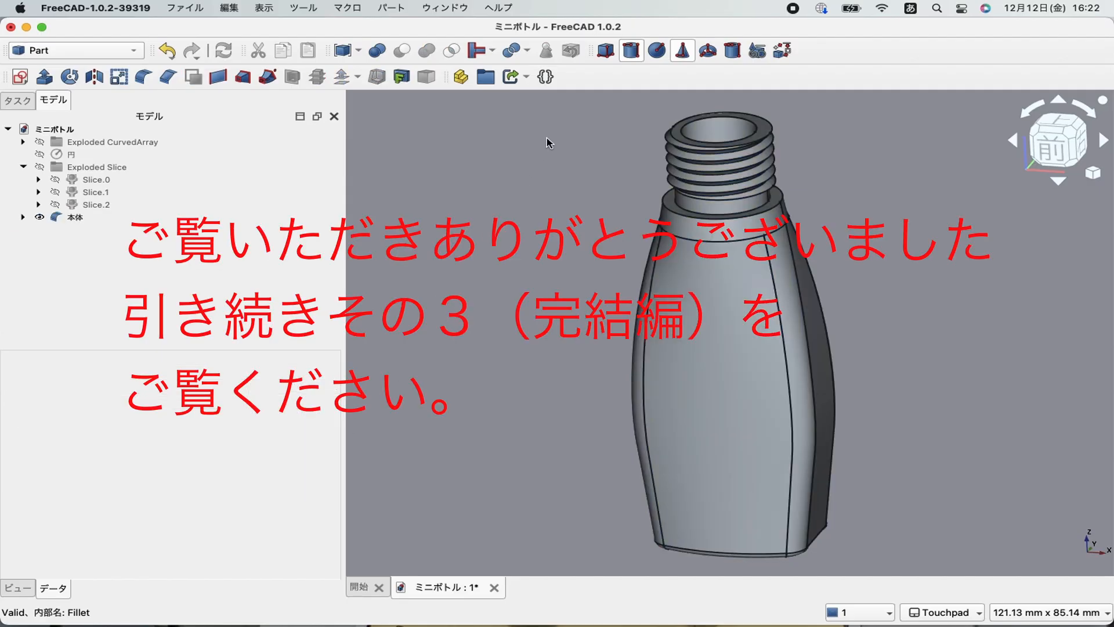